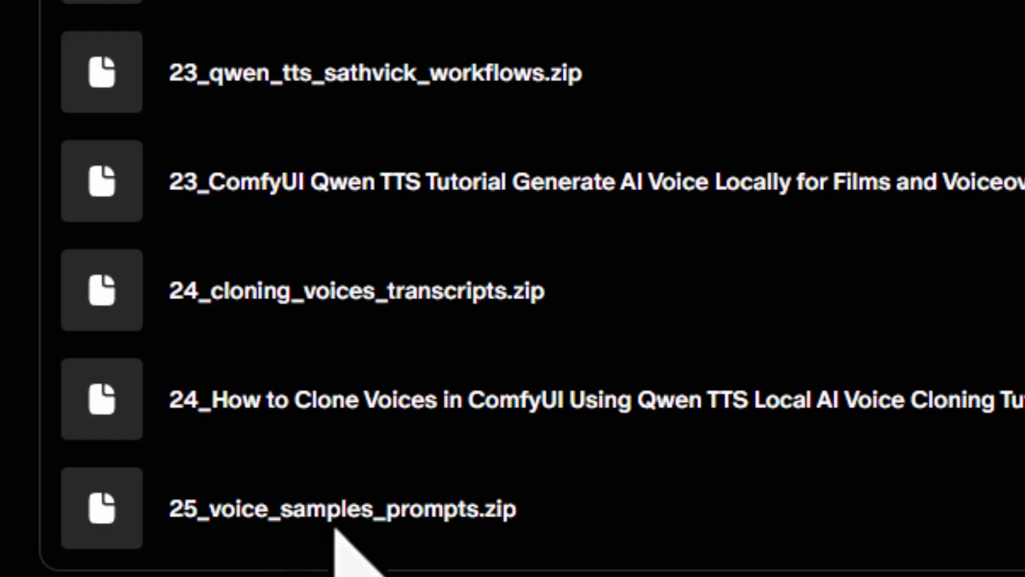
# Download 25_voice_samples_prompts.zip from the post's attachments and extract it into a same-named folder in Downloads
pyautogui.moveTo(725, 140)
pyautogui.click(716, 121)
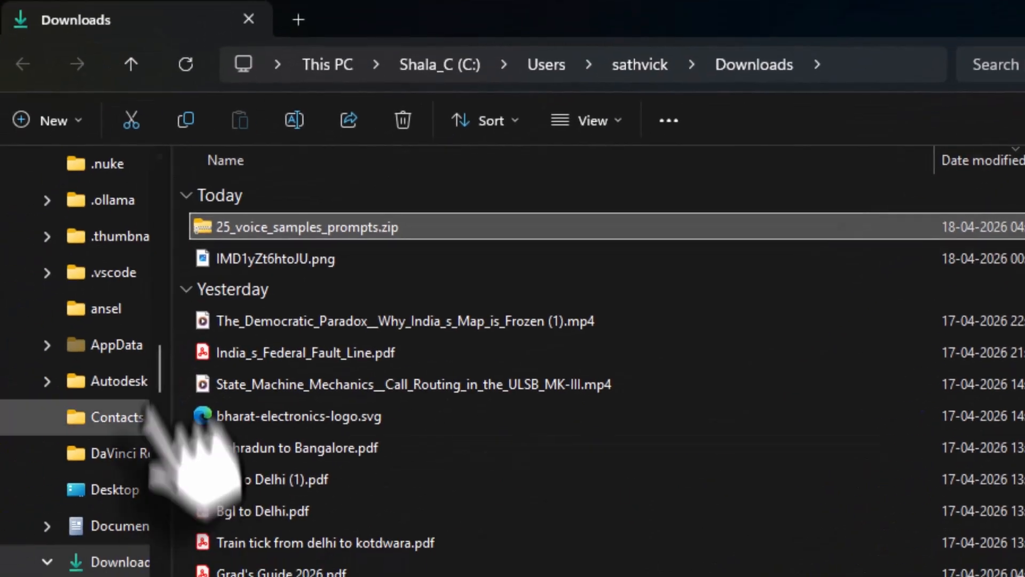
pyautogui.rightClick(293, 225)
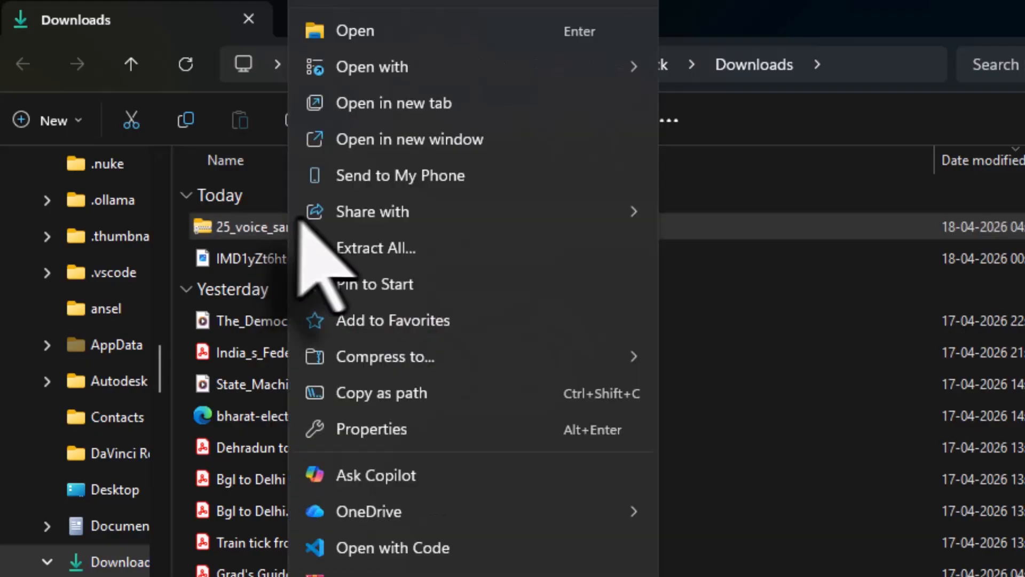
pyautogui.click(343, 244)
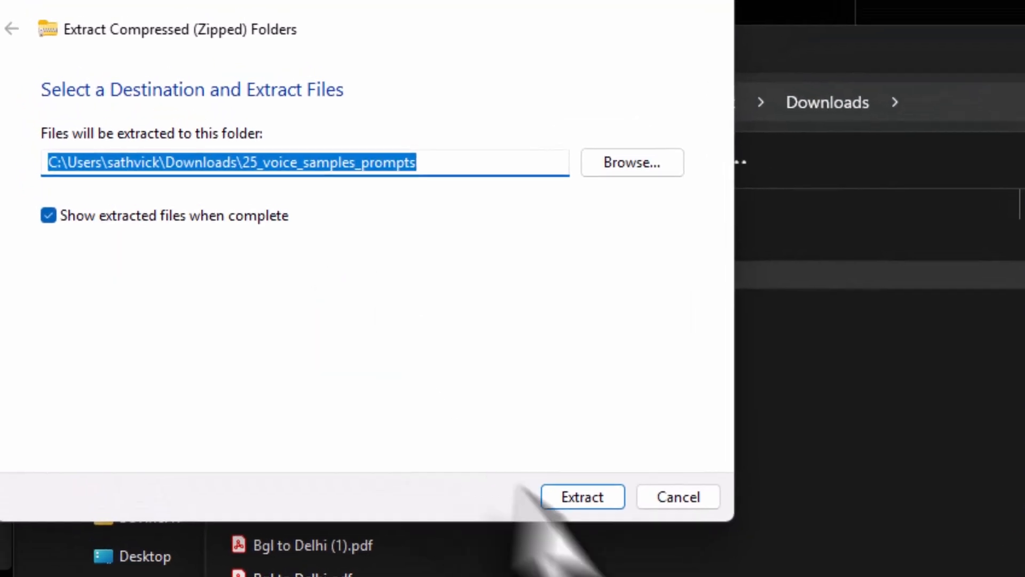
pyautogui.click(584, 498)
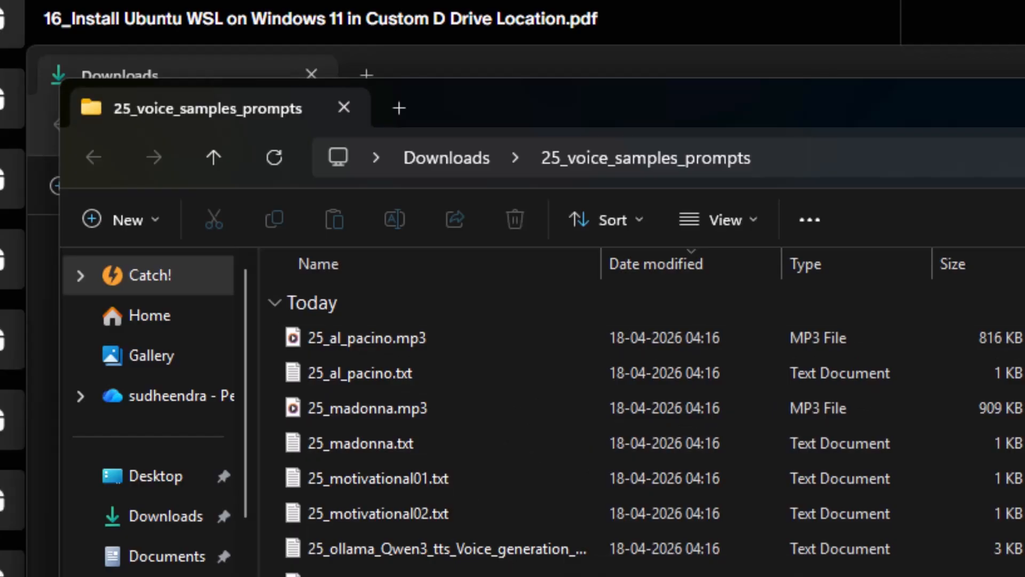
# Browse in File Explorer to the ComfyUI-Easy-Install folder under aistudio\windows on drive D
pyautogui.click(450, 72)
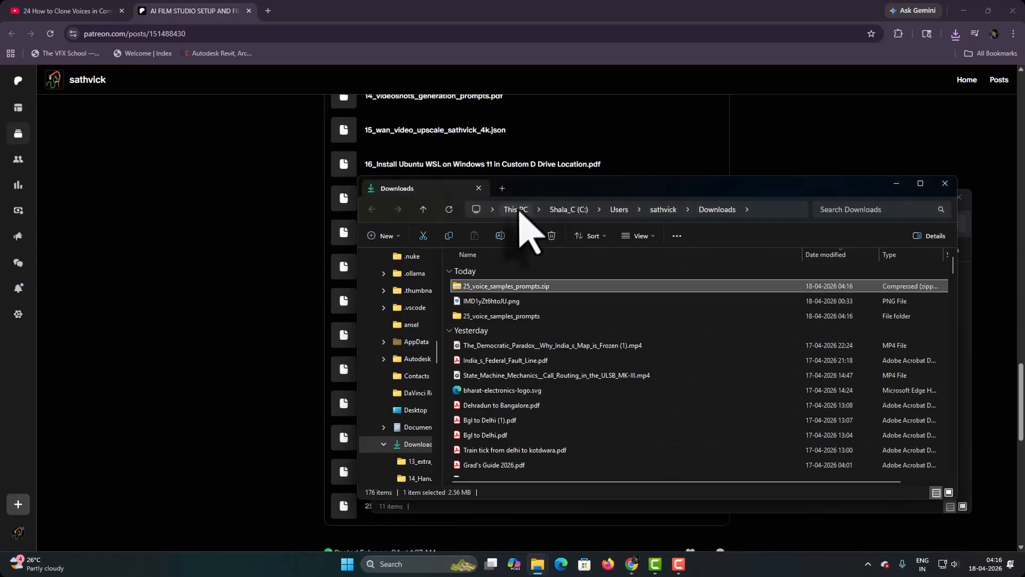
pyautogui.click(516, 209)
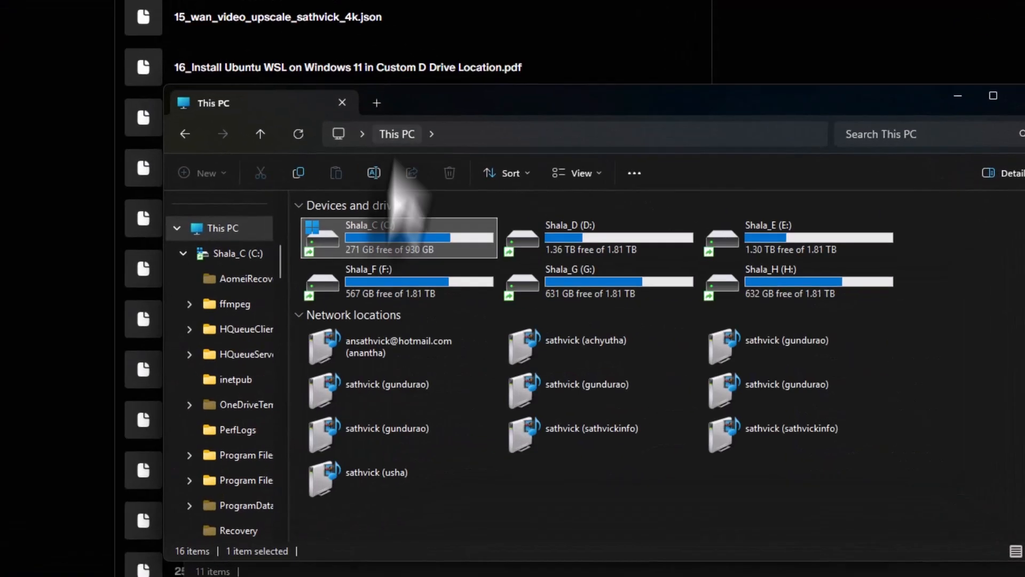
pyautogui.doubleClick(632, 294)
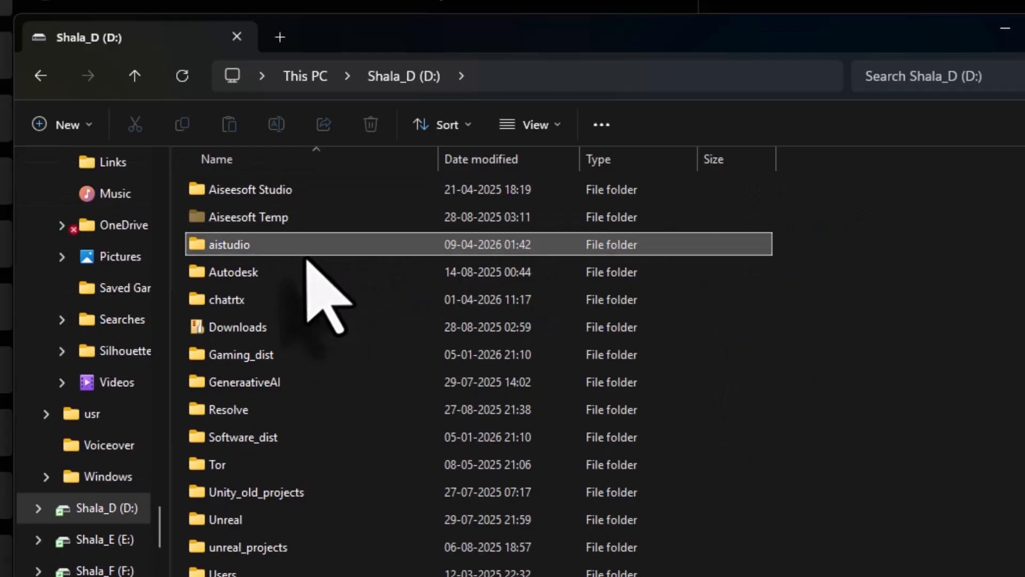
pyautogui.doubleClick(313, 249)
pyautogui.doubleClick(223, 497)
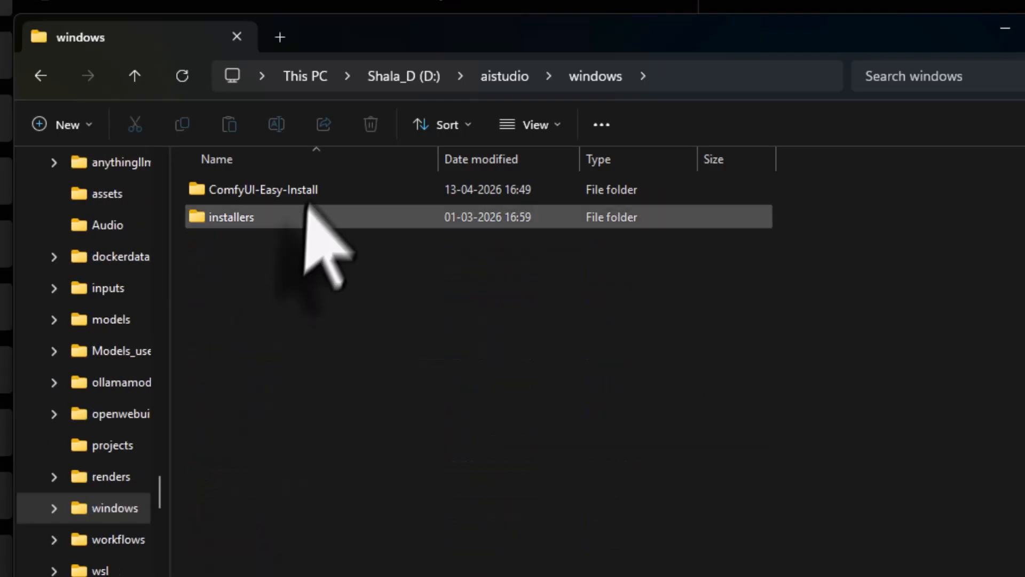
pyautogui.doubleClick(309, 193)
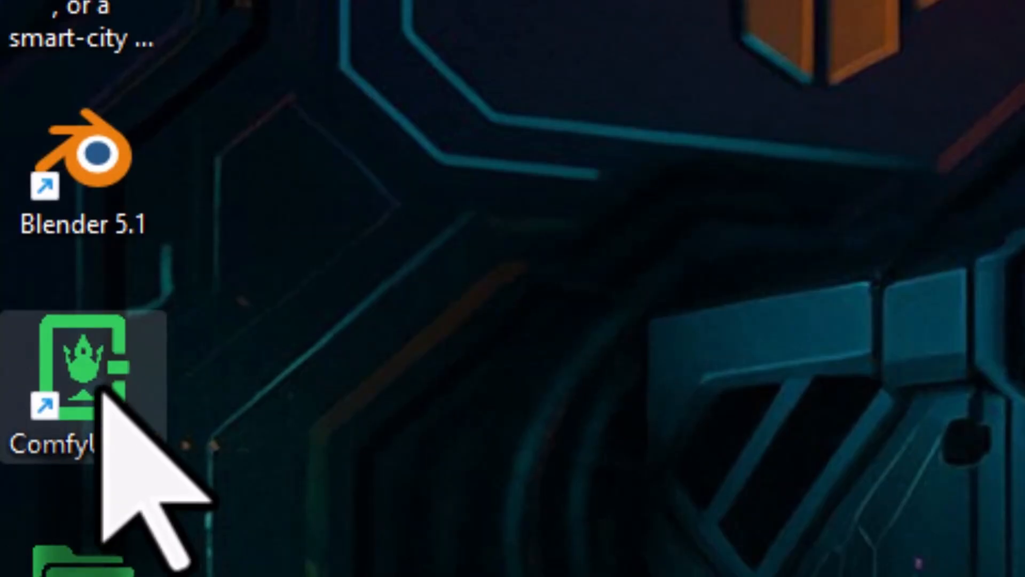
# Launch ComfyUI from its desktop shortcut and show the list of saved workflows
pyautogui.doubleClick(101, 389)
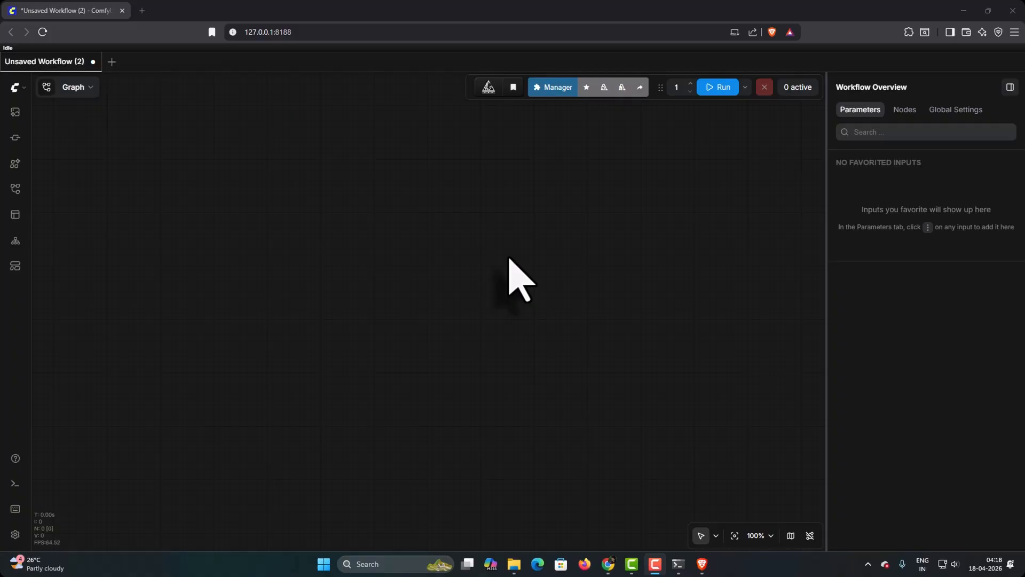
pyautogui.click(13, 188)
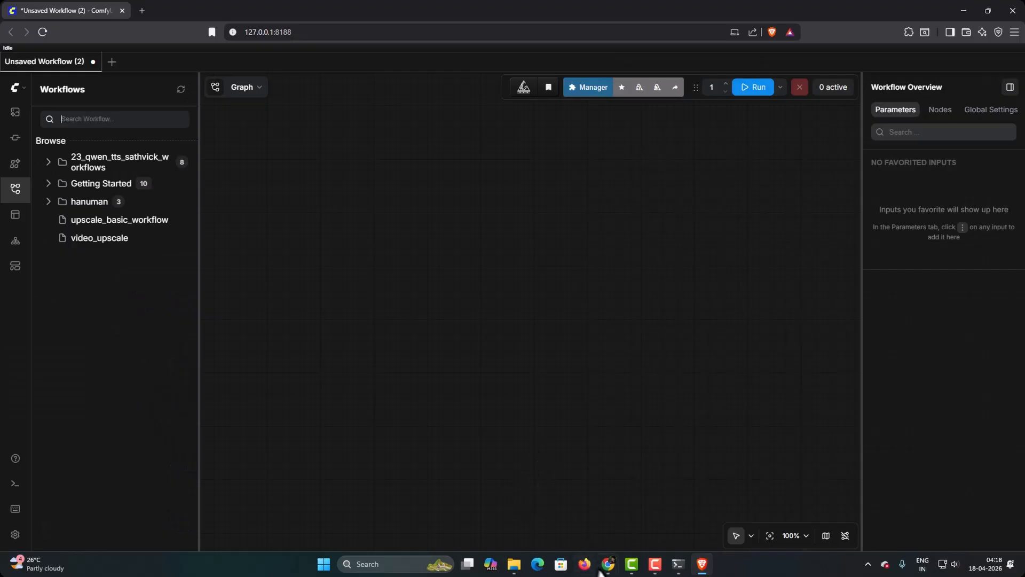
# Check the 23 Qwen TTS workflows attachment on the Patreon post and browse File Explorer to ComfyUI\user\default\workflows in the ComfyUI-Easy-Install folder
pyautogui.click(652, 529)
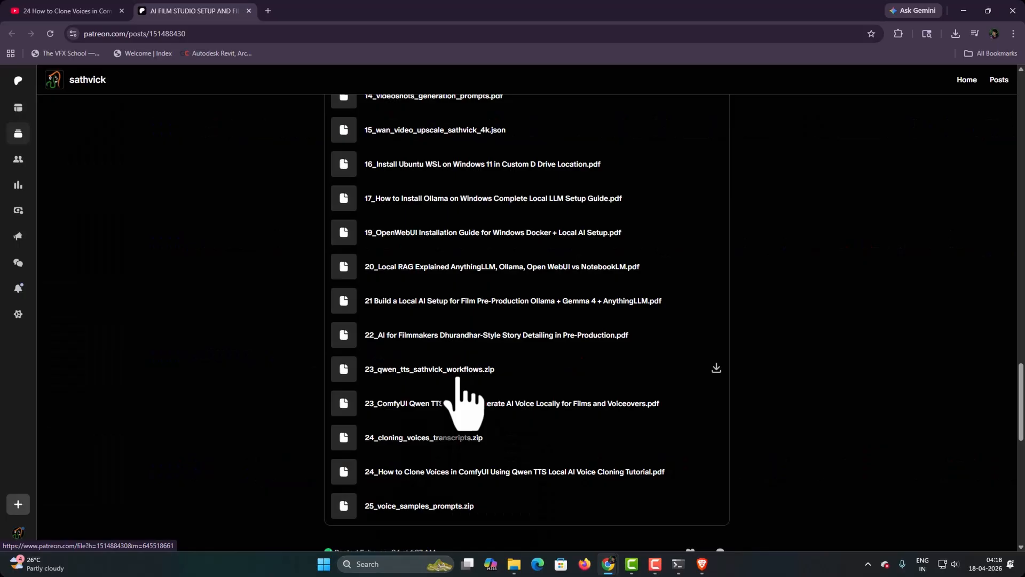
pyautogui.moveTo(514, 572)
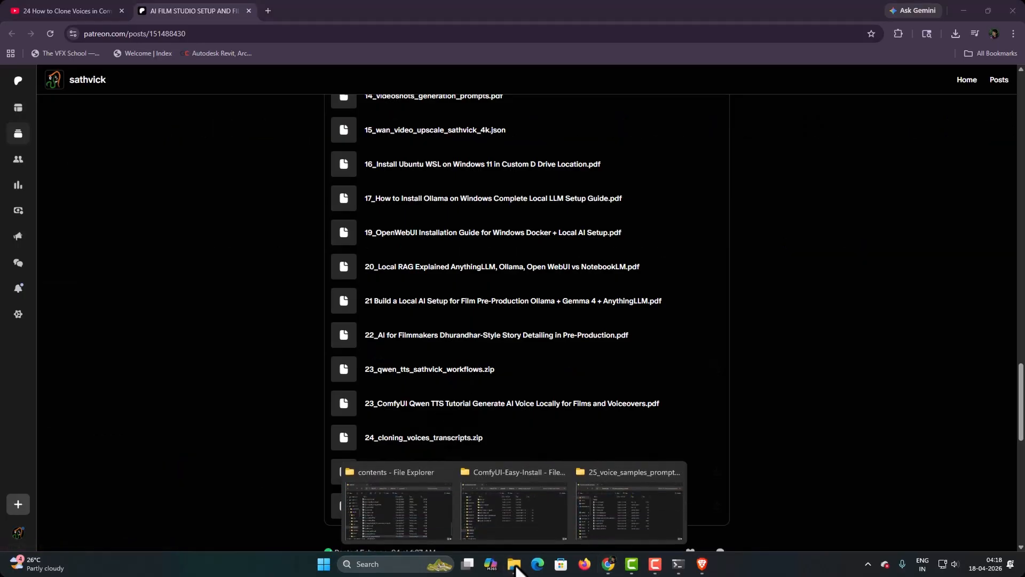
pyautogui.click(522, 531)
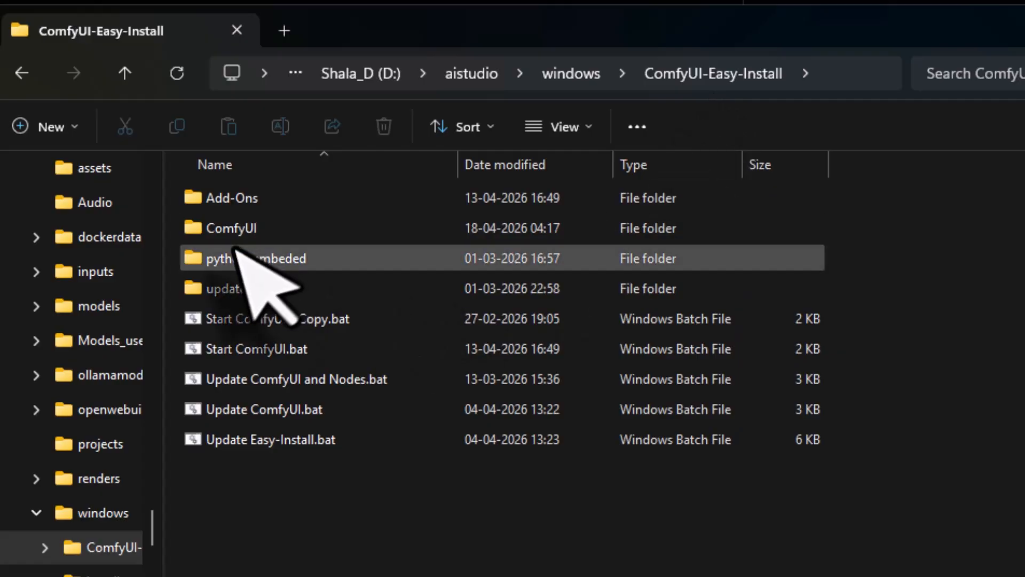
pyautogui.doubleClick(248, 229)
pyautogui.scroll(-4, 388, 445)
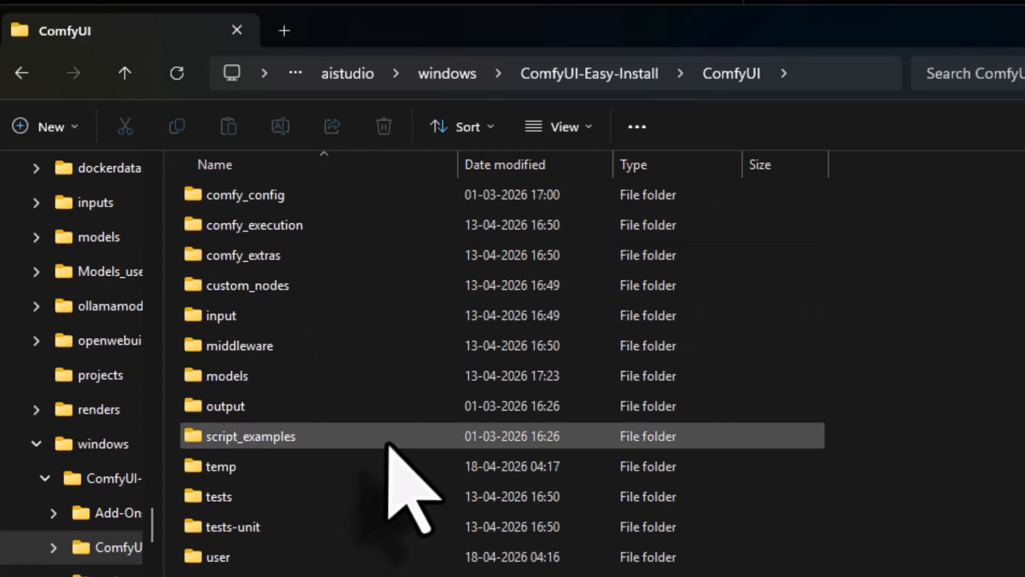
pyautogui.doubleClick(303, 566)
pyautogui.doubleClick(320, 228)
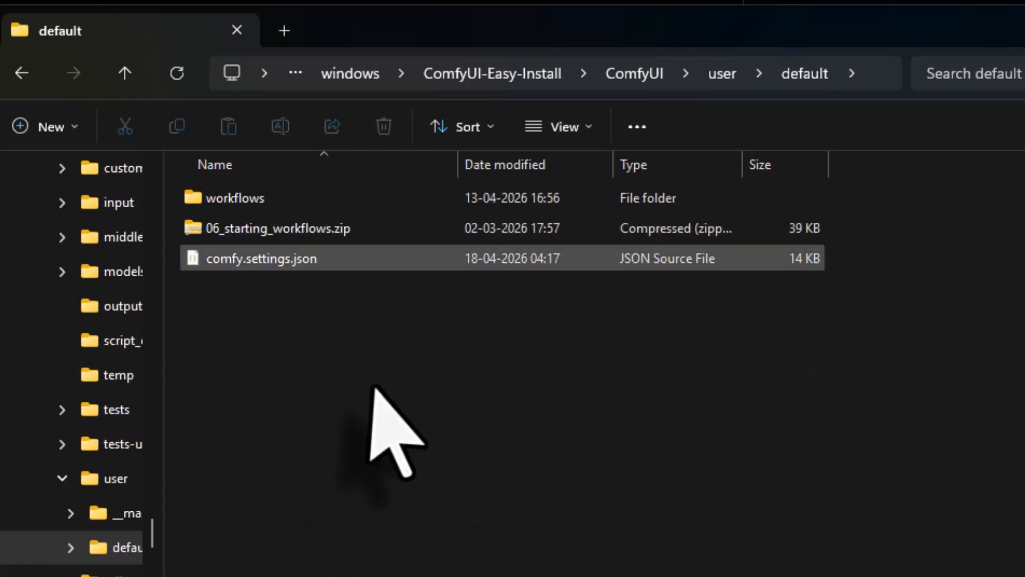
pyautogui.doubleClick(315, 196)
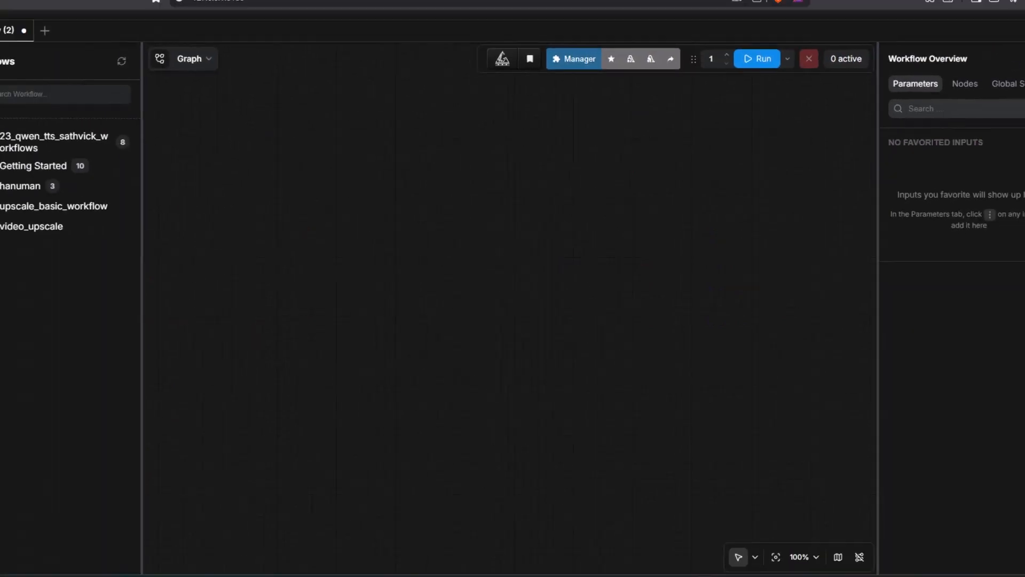
# In ComfyUI, open the workflow "4. Qwen3-TTS VoiceClone + SaveVoice" from the 23 Qwen TTS folder and look over its nodes
pyautogui.click(49, 161)
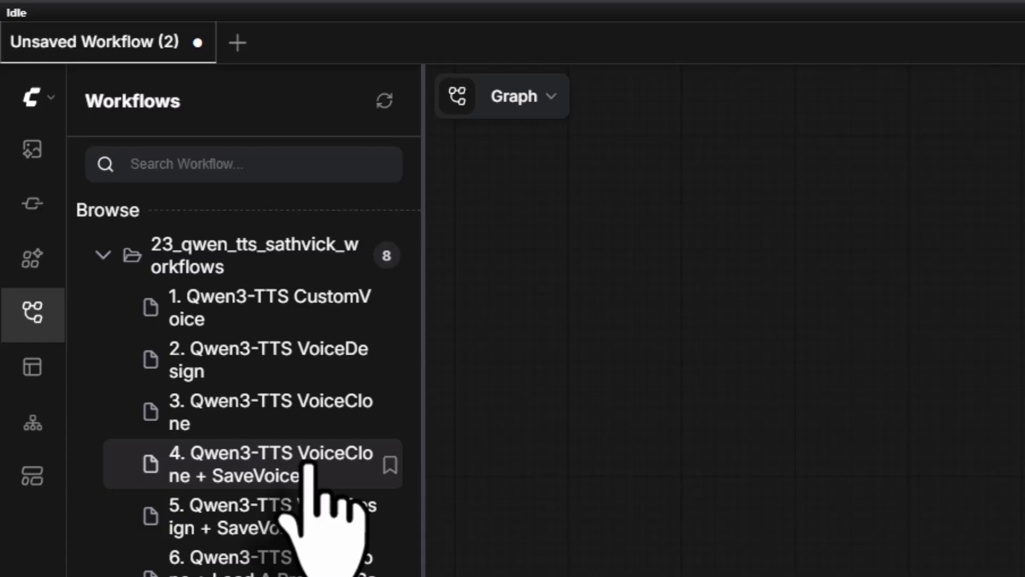
pyautogui.click(309, 465)
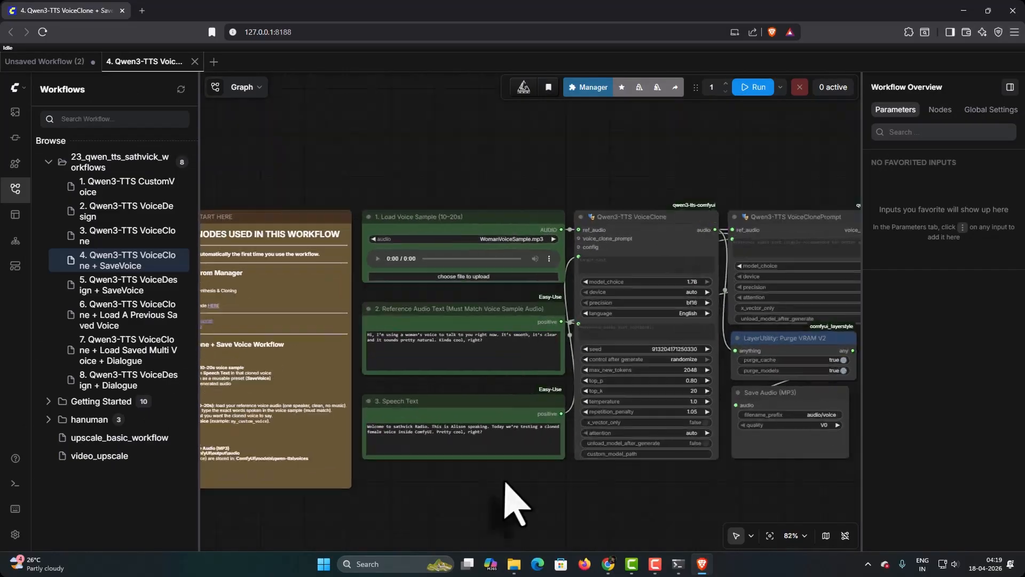
pyautogui.scroll(3, 514, 435)
pyautogui.moveTo(418, 469); pyautogui.dragTo(205, 447)
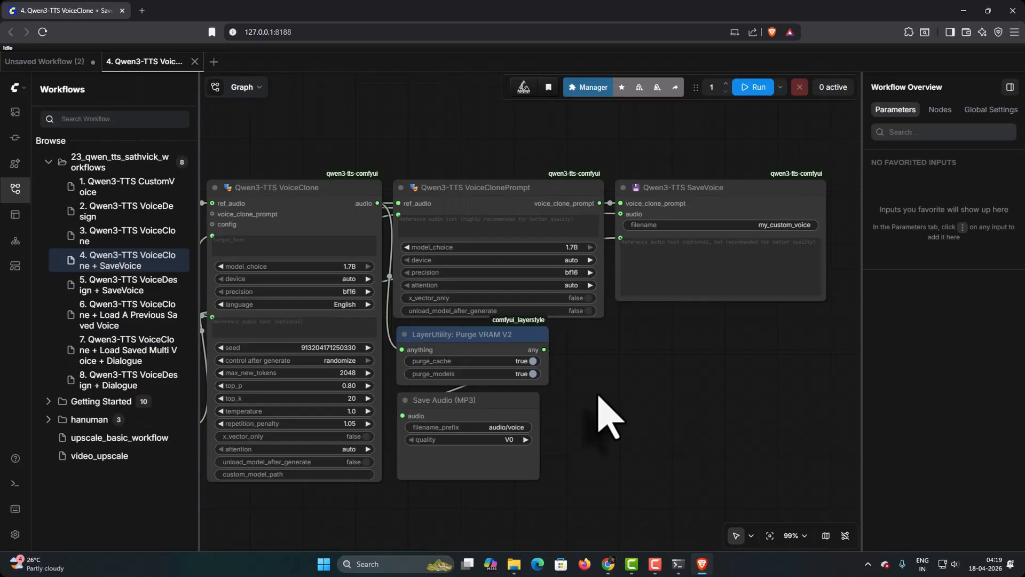
pyautogui.moveTo(609, 419); pyautogui.dragTo(806, 408)
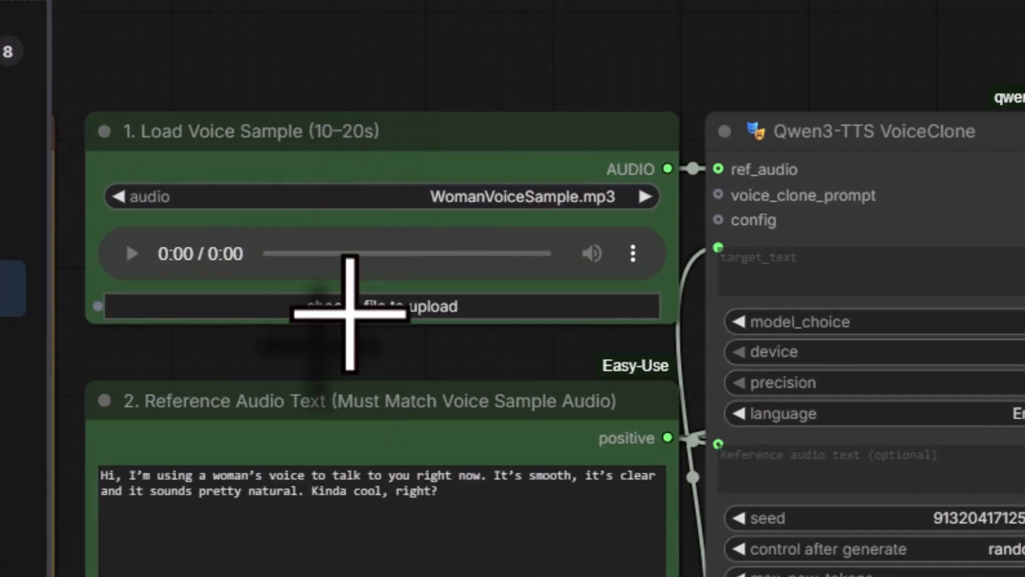
# Load 25_al_pacino.mp3 from Downloads\25_voice_samples_prompts into the Load Voice Sample node
pyautogui.click(350, 314)
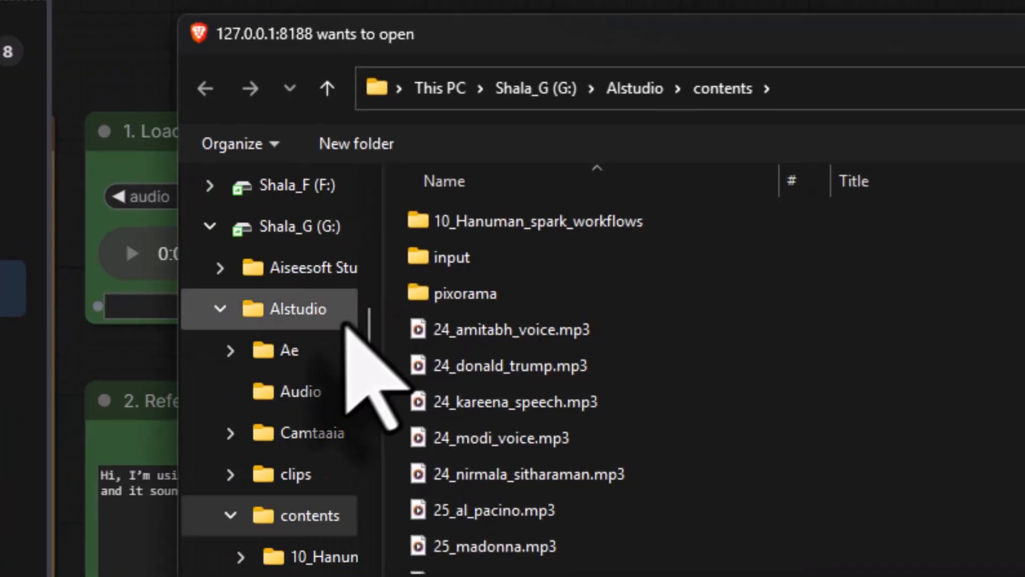
pyautogui.click(289, 273)
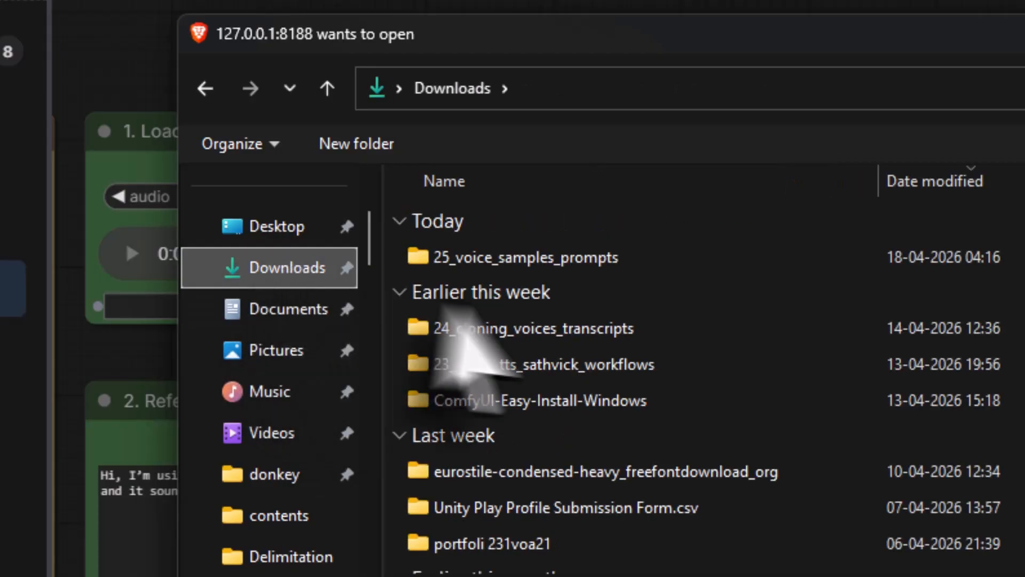
pyautogui.doubleClick(488, 258)
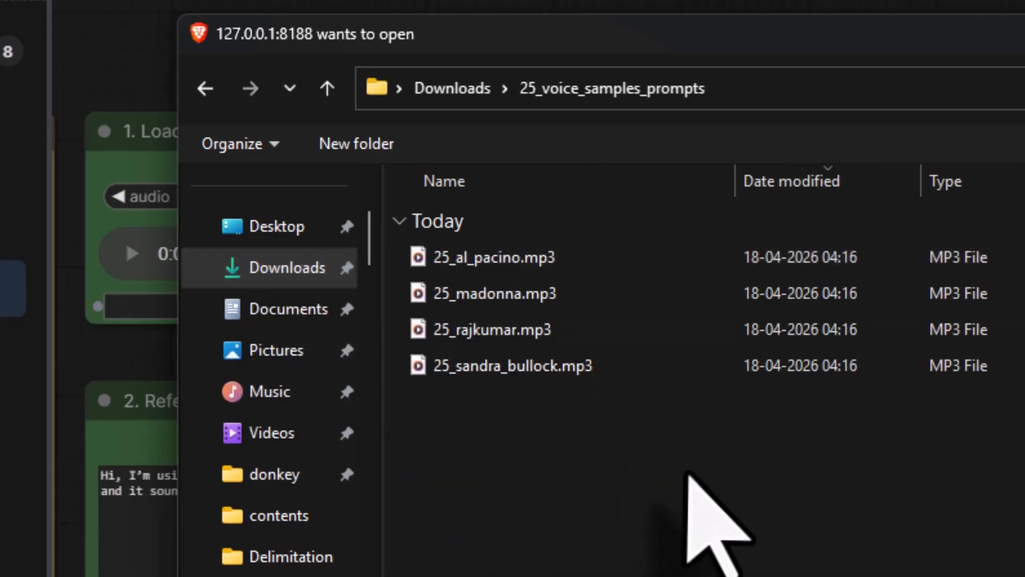
pyautogui.click(498, 259)
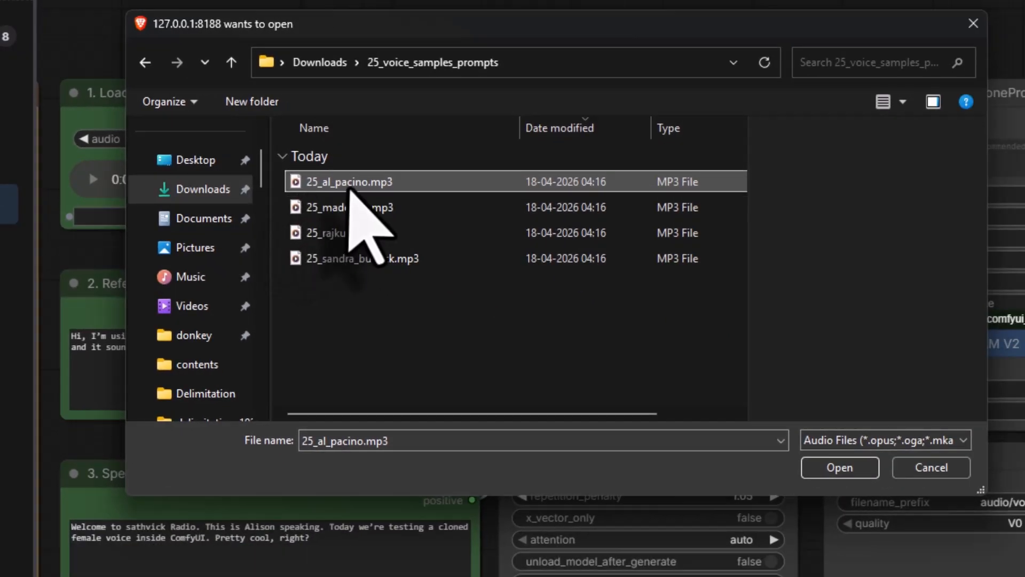
pyautogui.click(838, 470)
# Switch to File Explorer, open 25_al_pacino.txt from the 25_voice_samples_prompts folder and copy its entire transcript
pyautogui.click(574, 576)
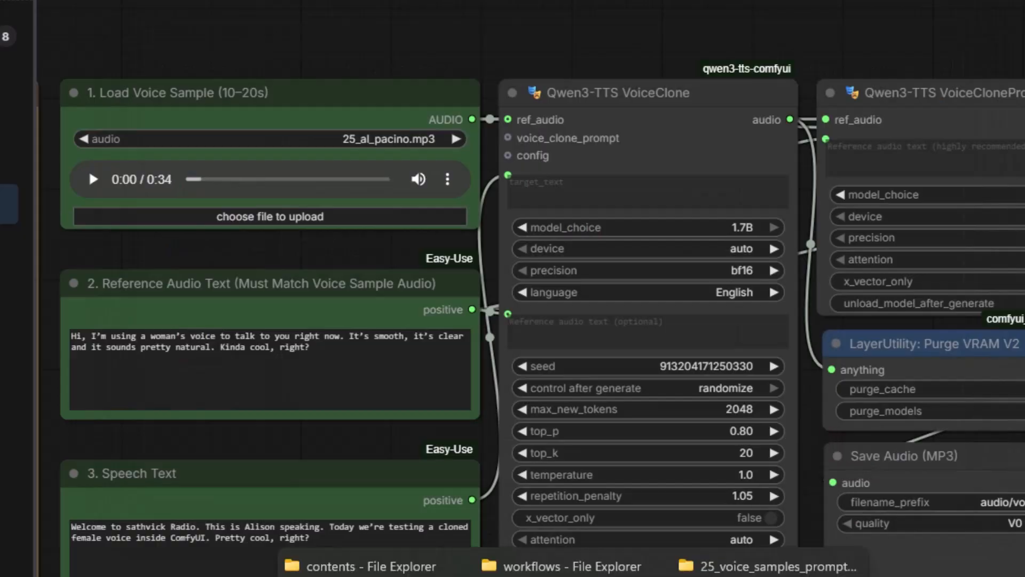
pyautogui.click(769, 574)
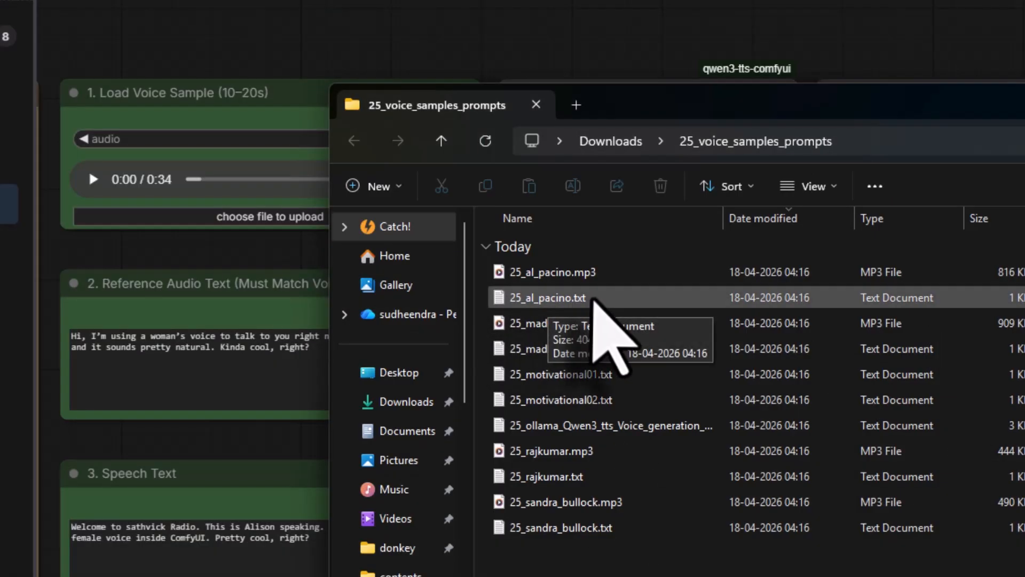
pyautogui.doubleClick(606, 300)
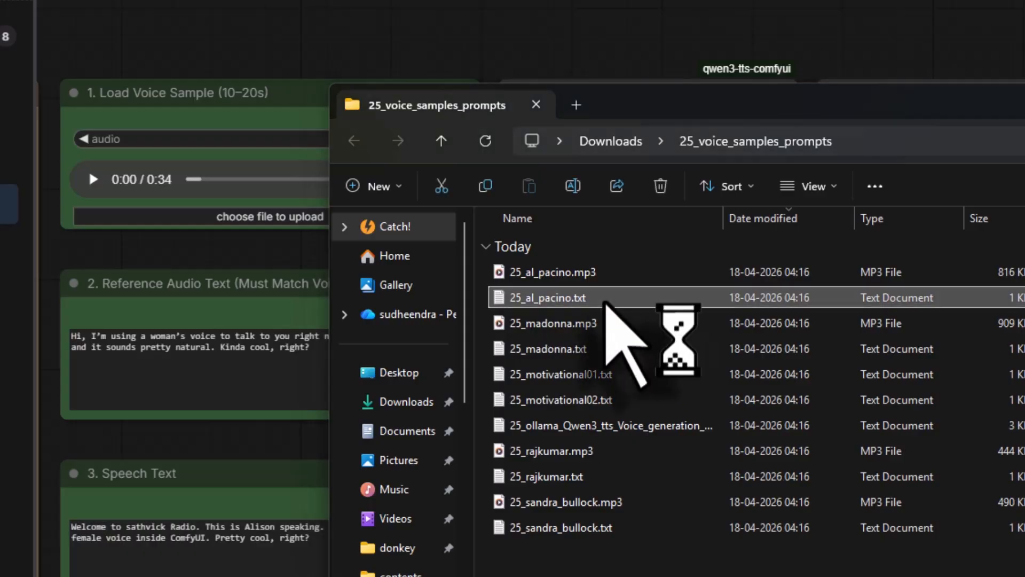
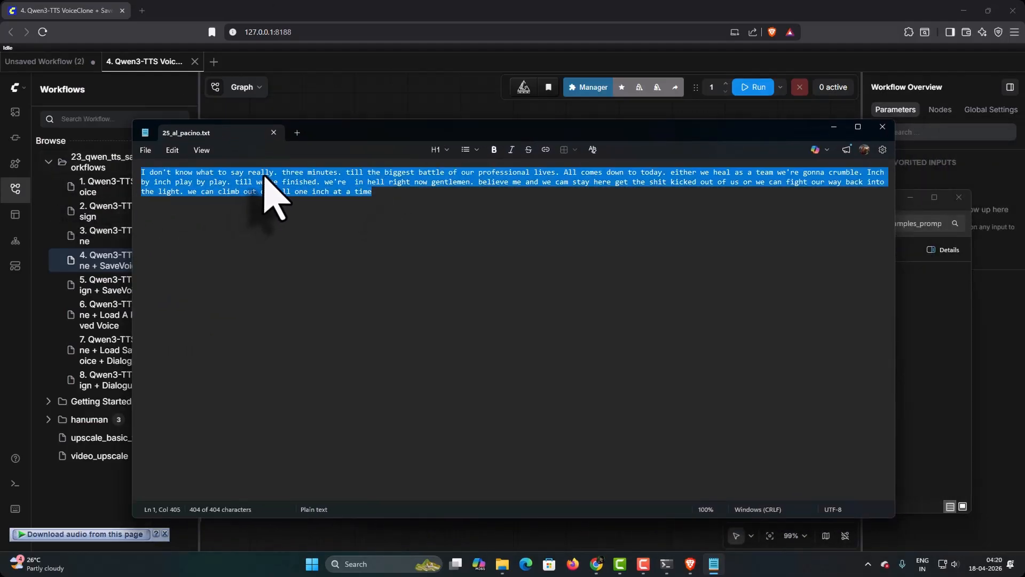
pyautogui.rightClick(266, 180)
pyautogui.click(310, 193)
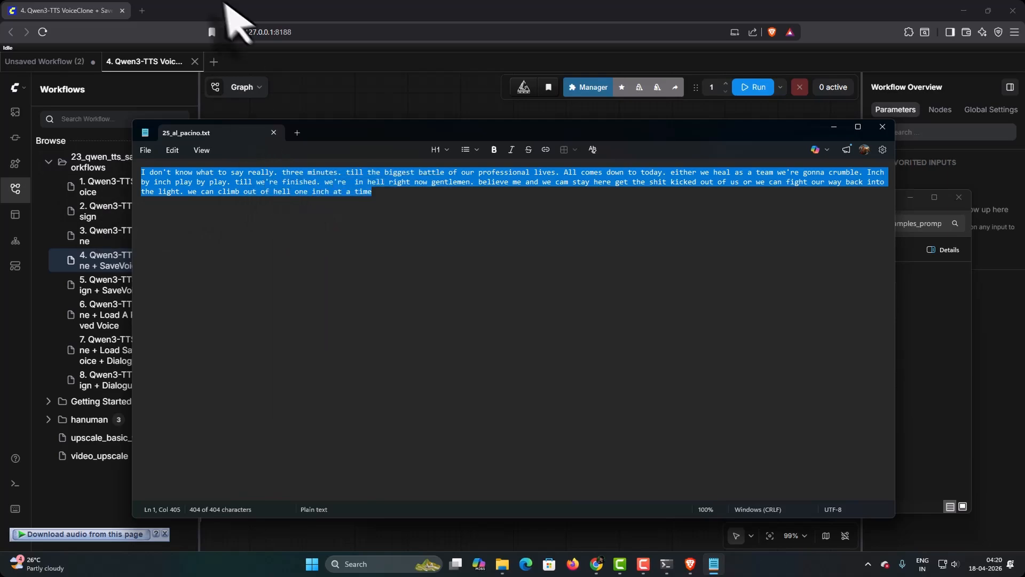
# Back in ComfyUI, replace the text in the Reference Audio Text node with the copied Al Pacino transcript
pyautogui.click(217, 7)
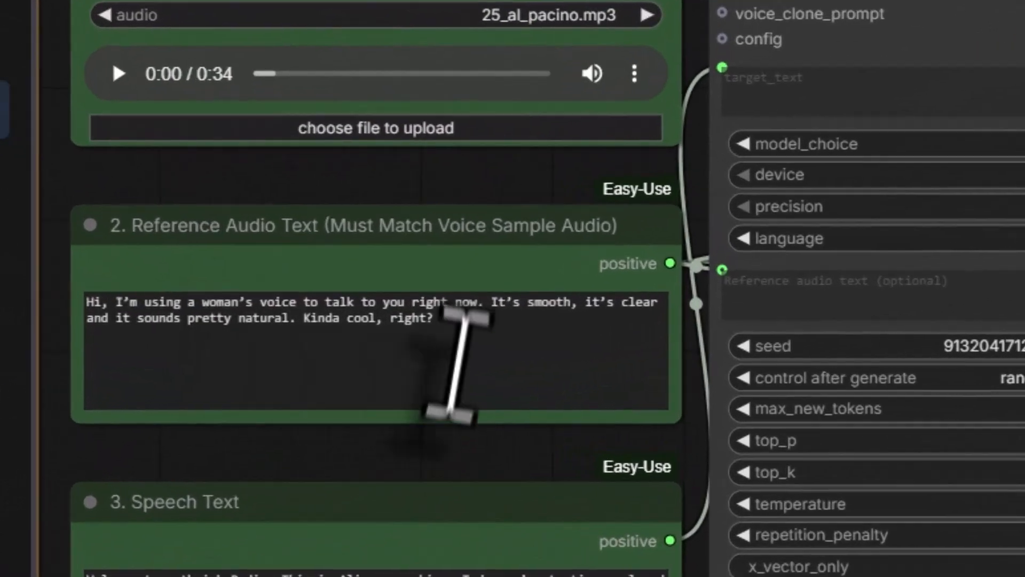
pyautogui.tripleClick(398, 324)
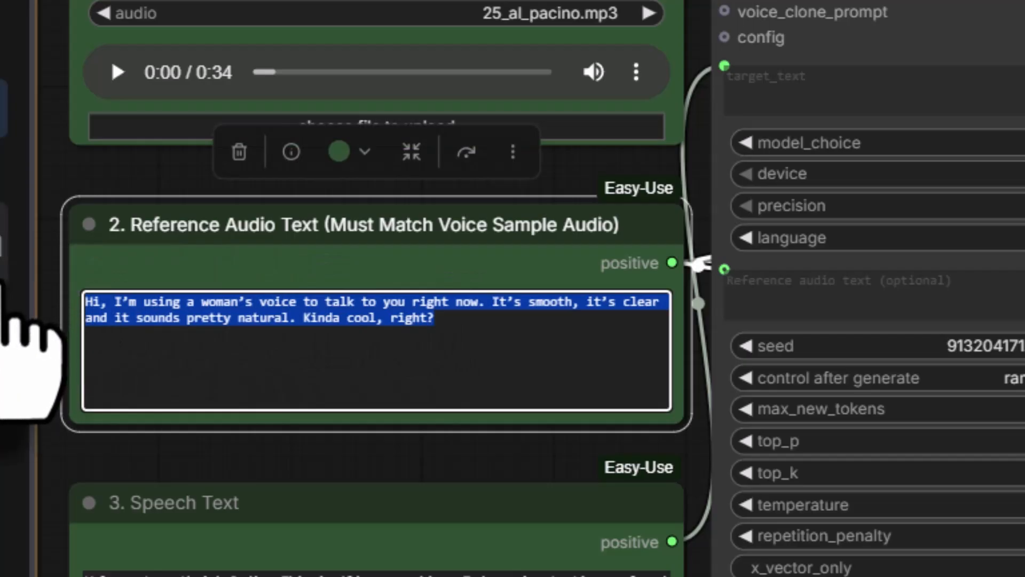
pyautogui.press('BackSpace')
pyautogui.hotkey('ctrl', 'v')
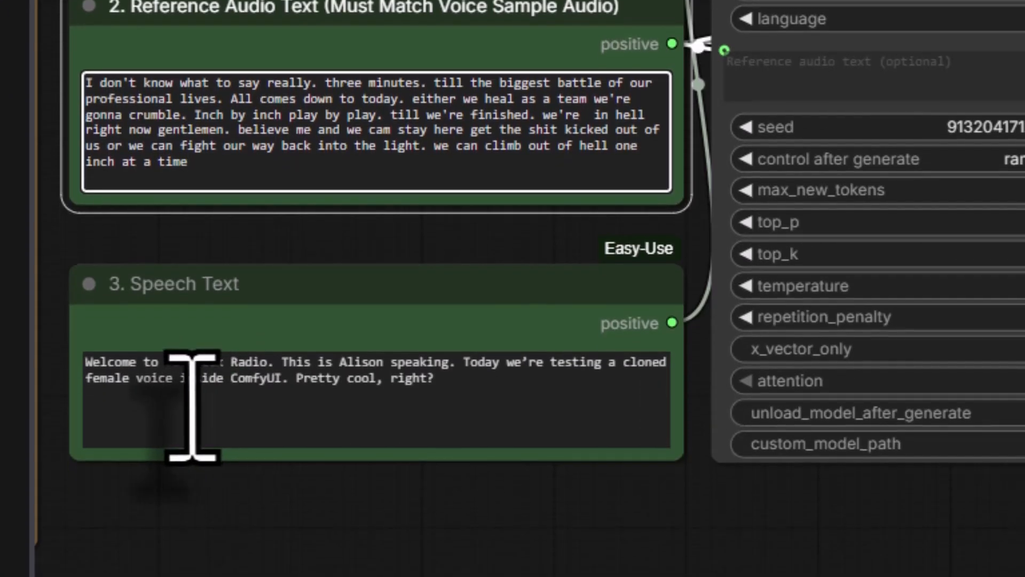
# Switch to File Explorer, open 25_motivational01.txt from the 25_voice_samples_prompts folder and copy its entire text
pyautogui.moveTo(601, 565)
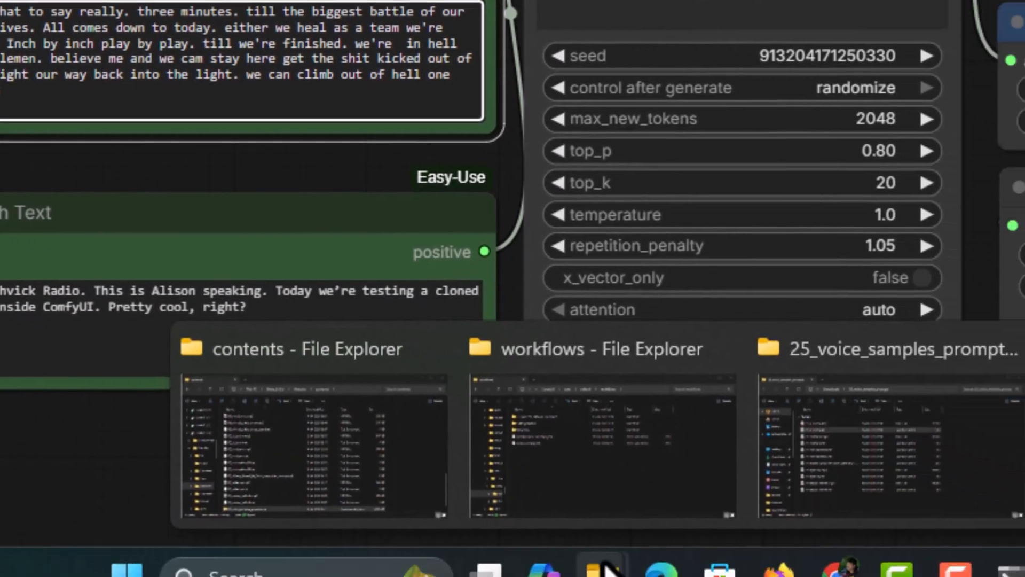
pyautogui.click(755, 435)
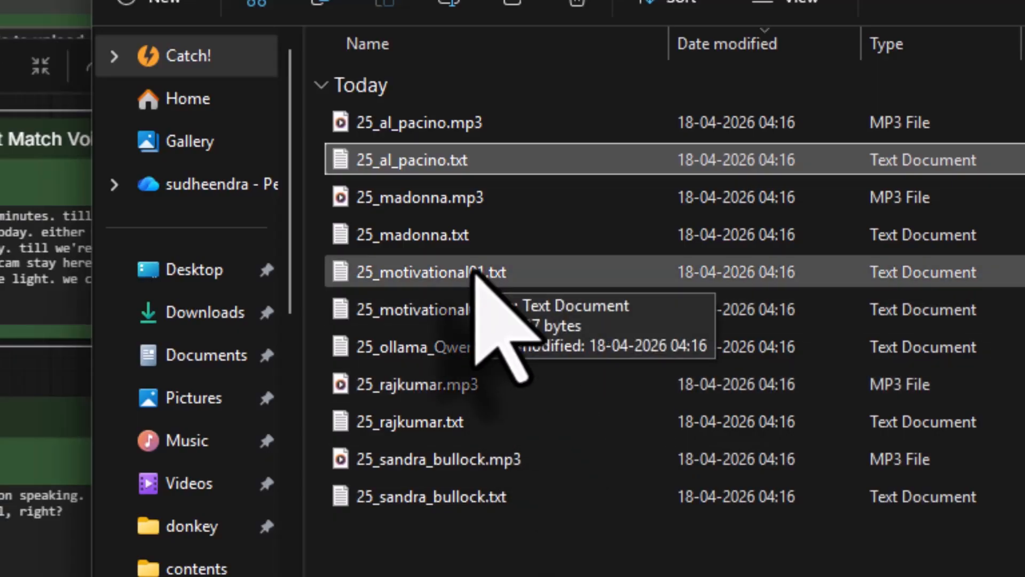
pyautogui.doubleClick(475, 273)
pyautogui.hotkey('ctrl', 'a')
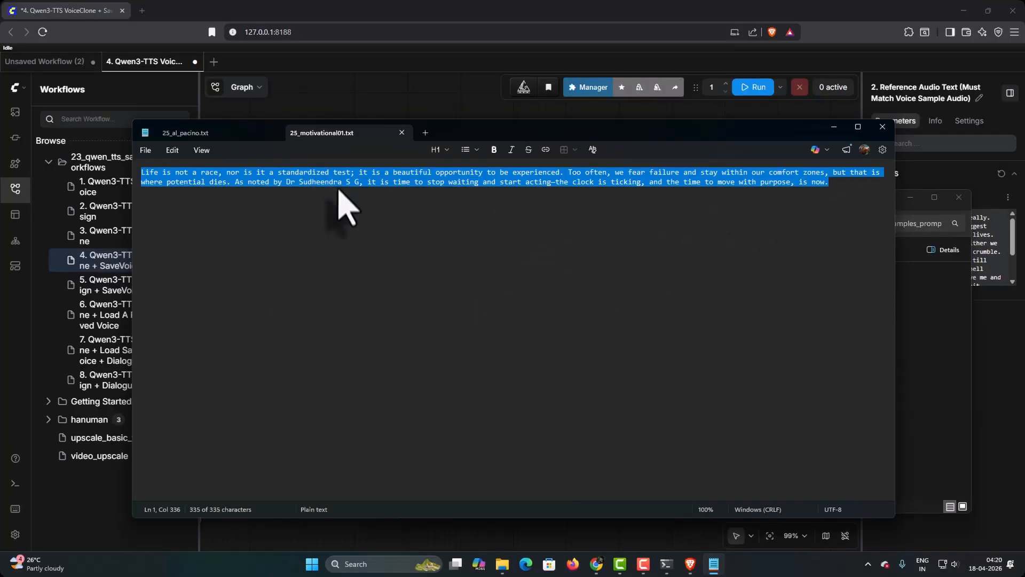
# Back in ComfyUI, replace the text in the Speech Text node with the copied motivational text and play the loaded voice sample
pyautogui.click(344, 18)
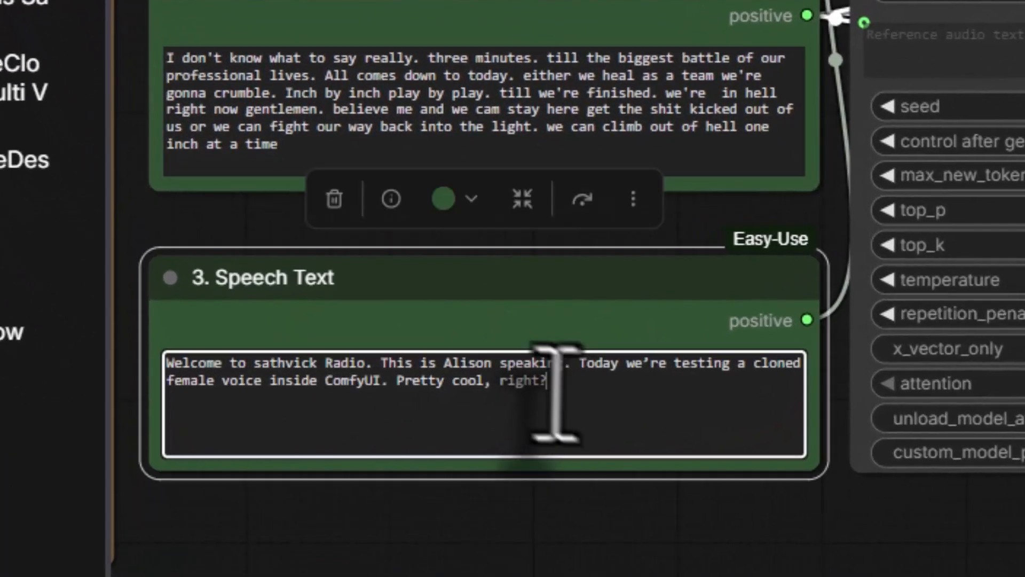
pyautogui.tripleClick(331, 456)
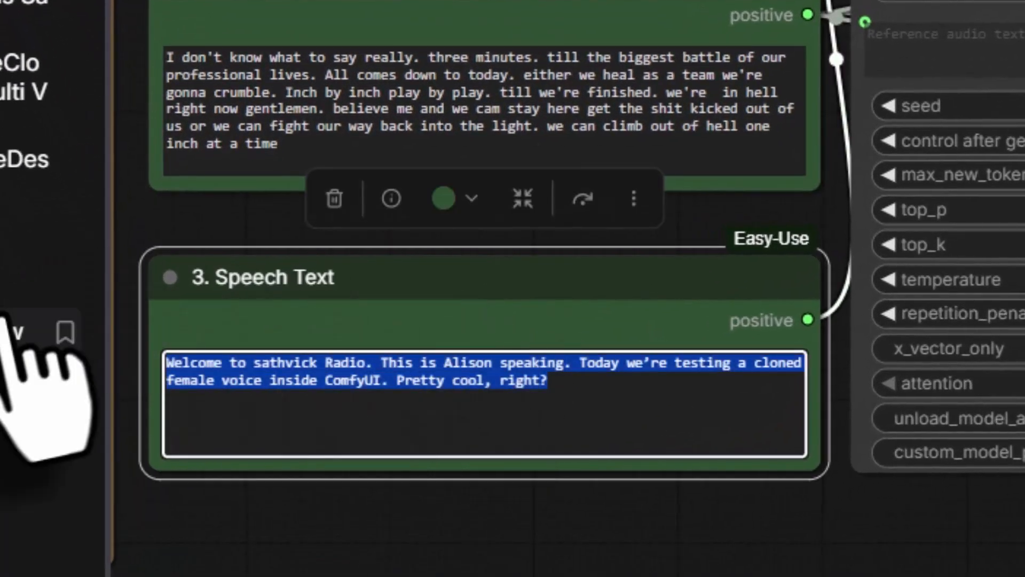
pyautogui.press('BackSpace')
pyautogui.hotkey('ctrl', 'v')
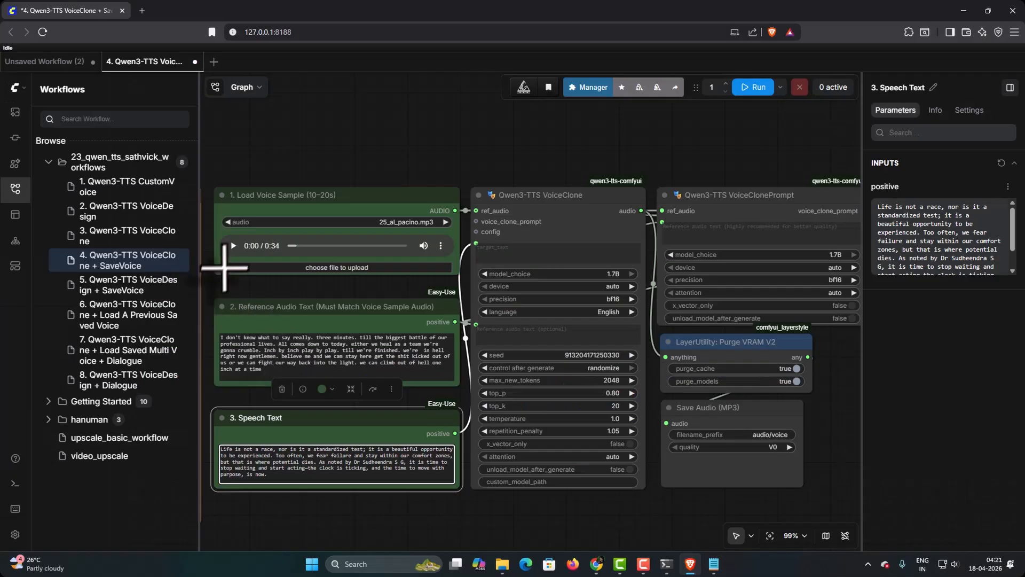
pyautogui.click(233, 245)
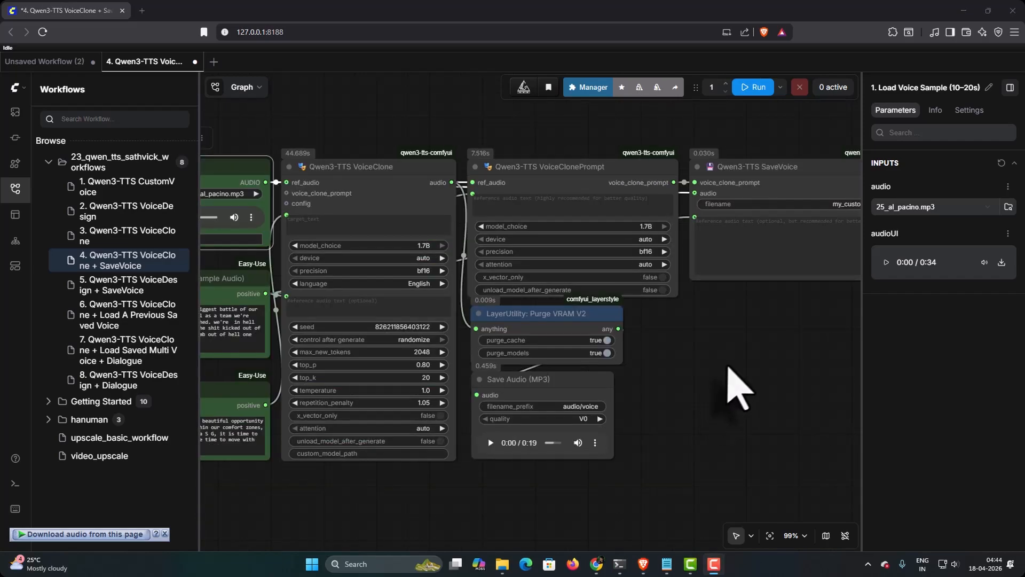
# Set the filename in the Qwen3-TTS SaveVoice node to alpacino
pyautogui.moveTo(727, 368); pyautogui.dragTo(624, 367)
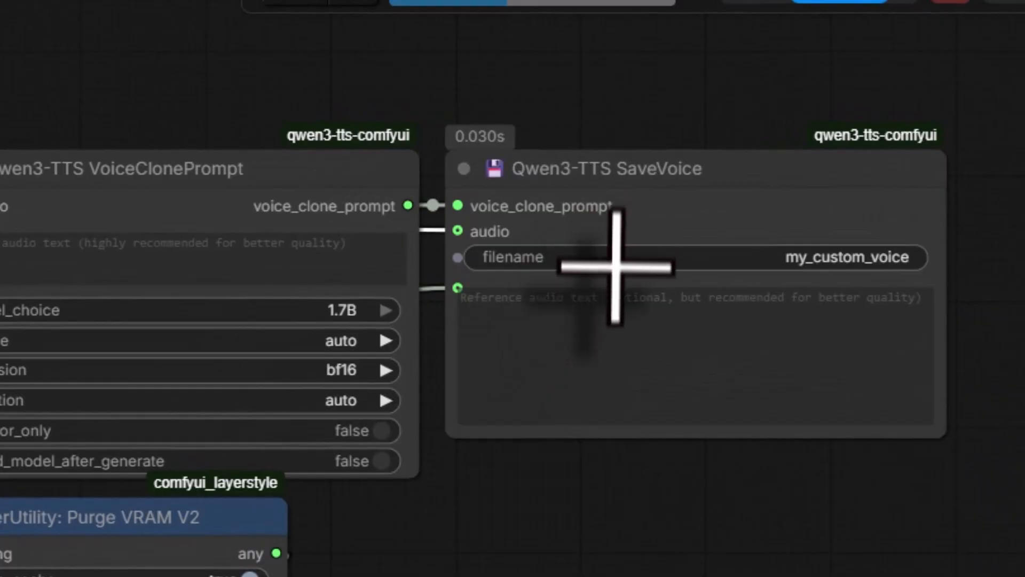
pyautogui.click(811, 259)
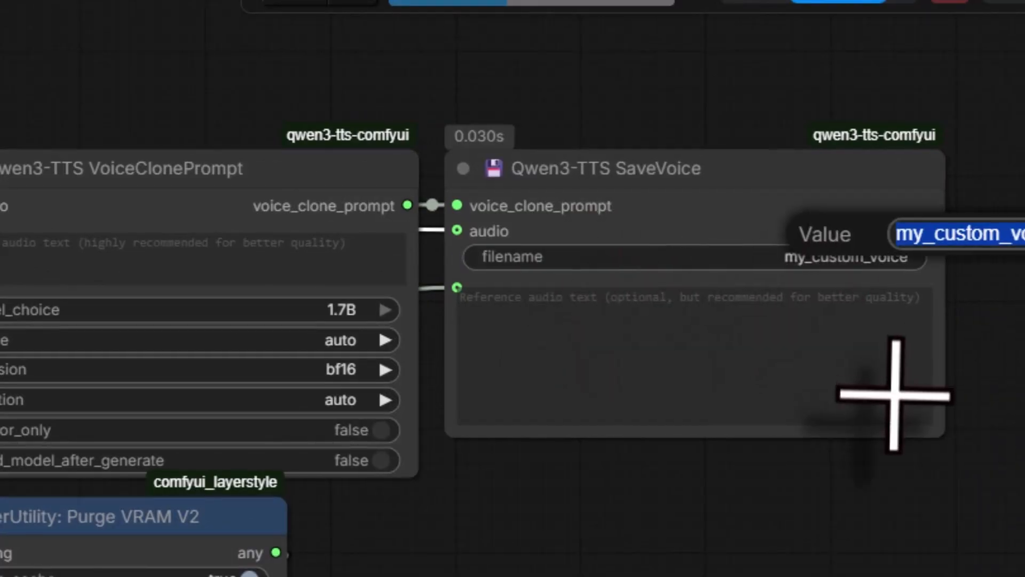
pyautogui.write('alpacino')
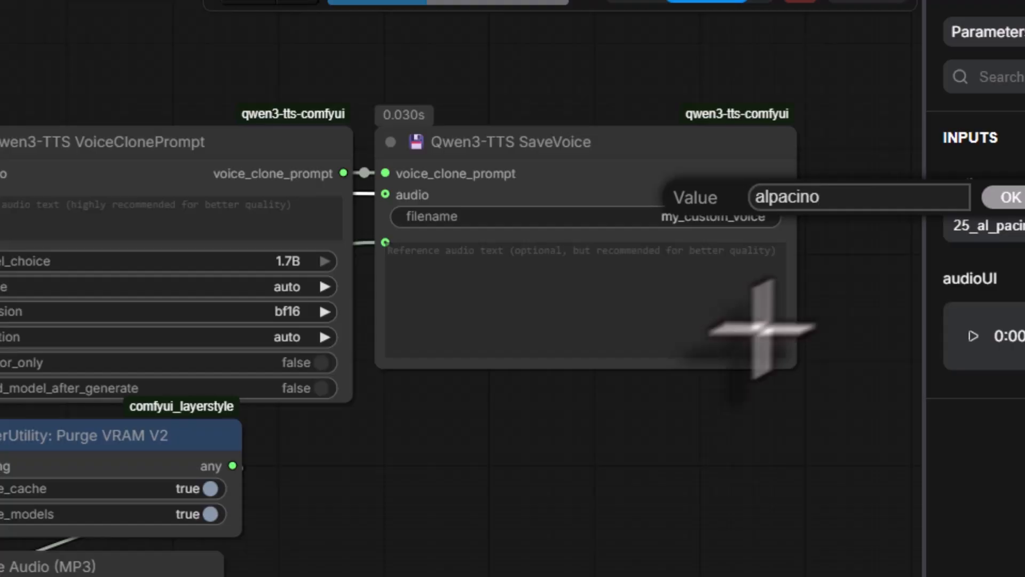
pyautogui.click(1011, 197)
# Run the workflow and listen to part of the generated speech in the Save Audio (MP3) node
pyautogui.scroll(-2, 730, 409)
pyautogui.click(754, 89)
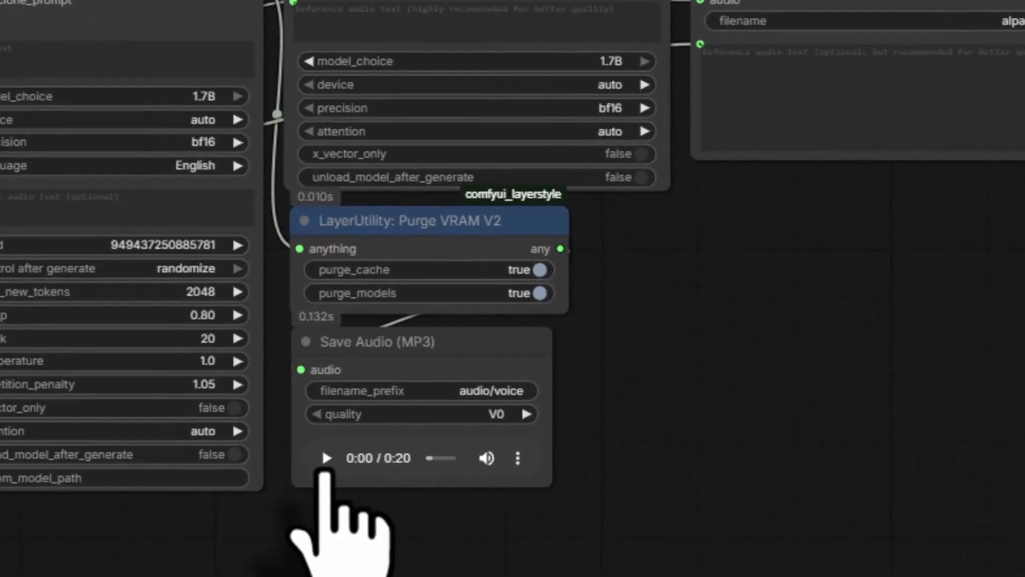
pyautogui.click(325, 459)
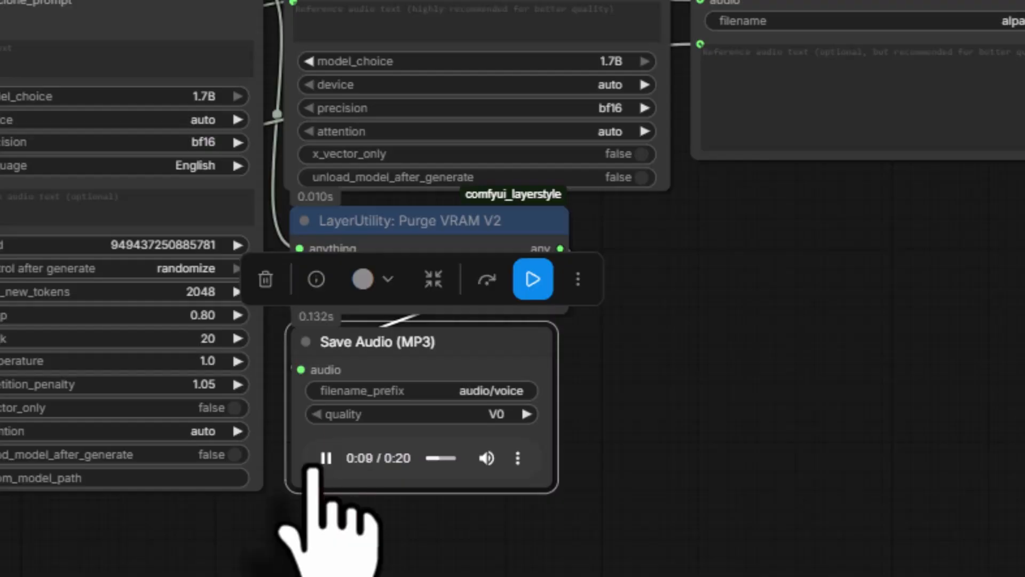
pyautogui.click(326, 457)
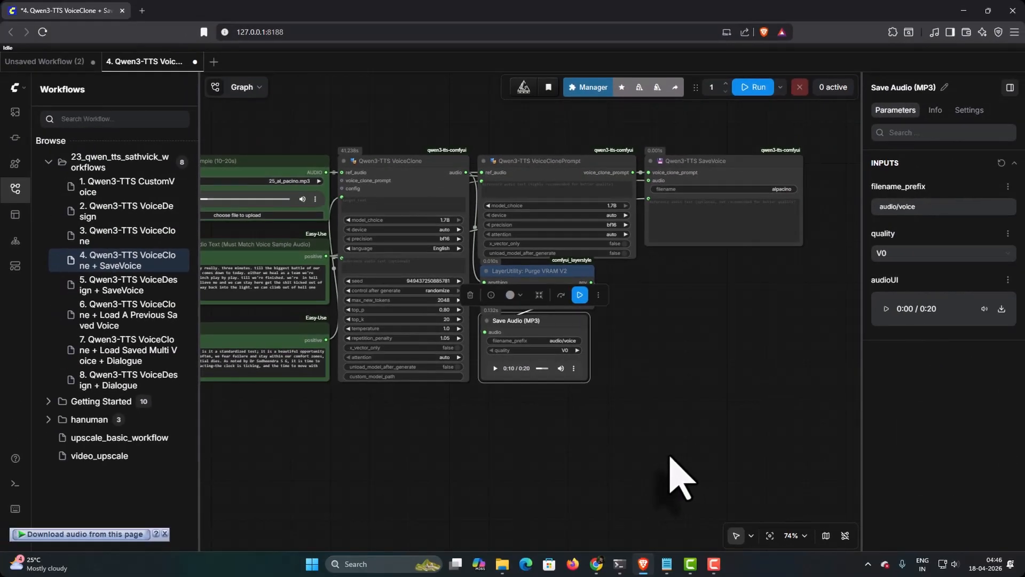
# Switch to File Explorer and open ComfyUI\models\qwen-tts\voices in the ComfyUI-Easy-Install folder to examine the saved voice files
pyautogui.moveTo(502, 561)
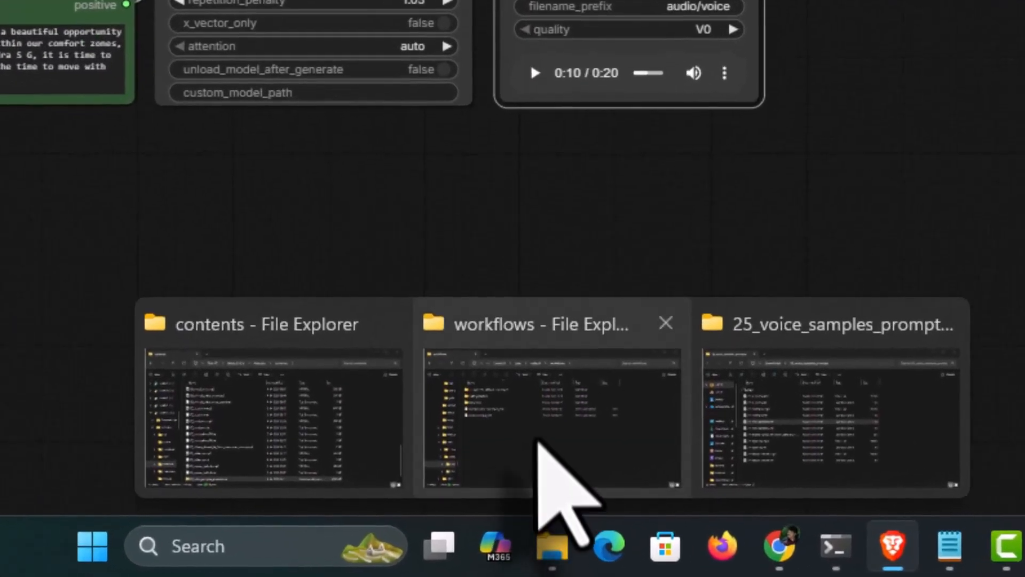
pyautogui.click(537, 442)
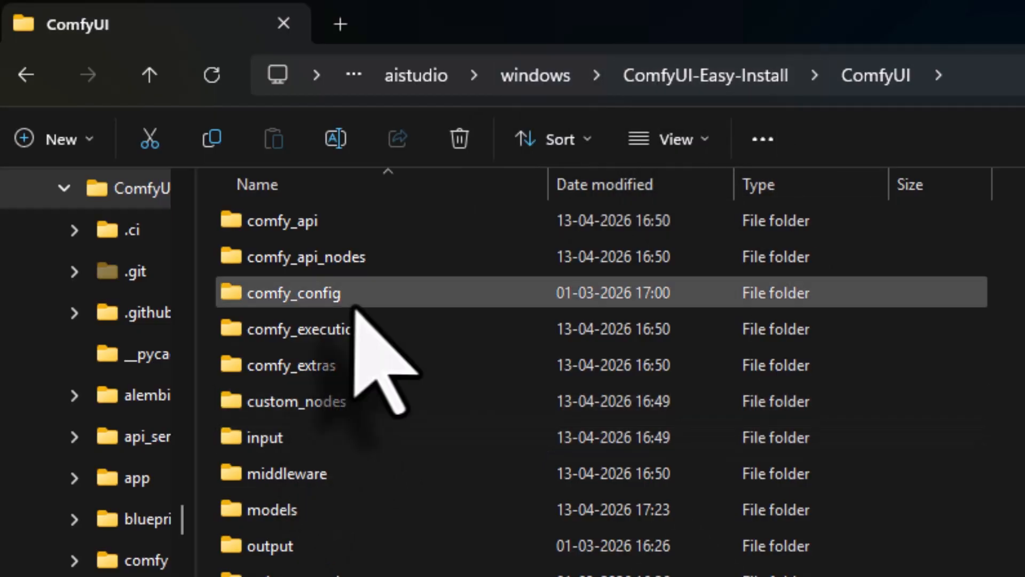
pyautogui.doubleClick(351, 508)
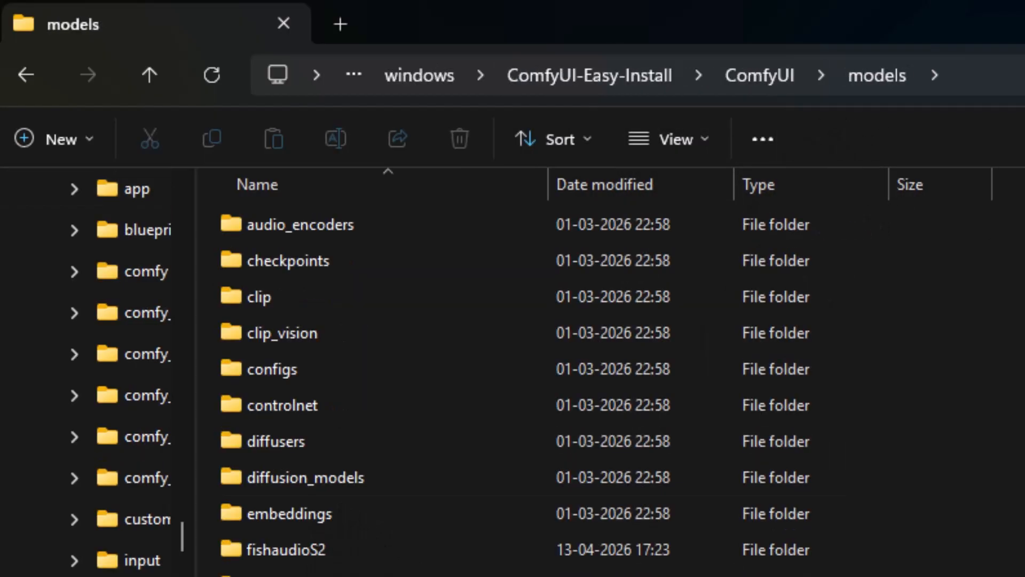
pyautogui.scroll(-1, 352, 569)
pyautogui.scroll(-3, 459, 572)
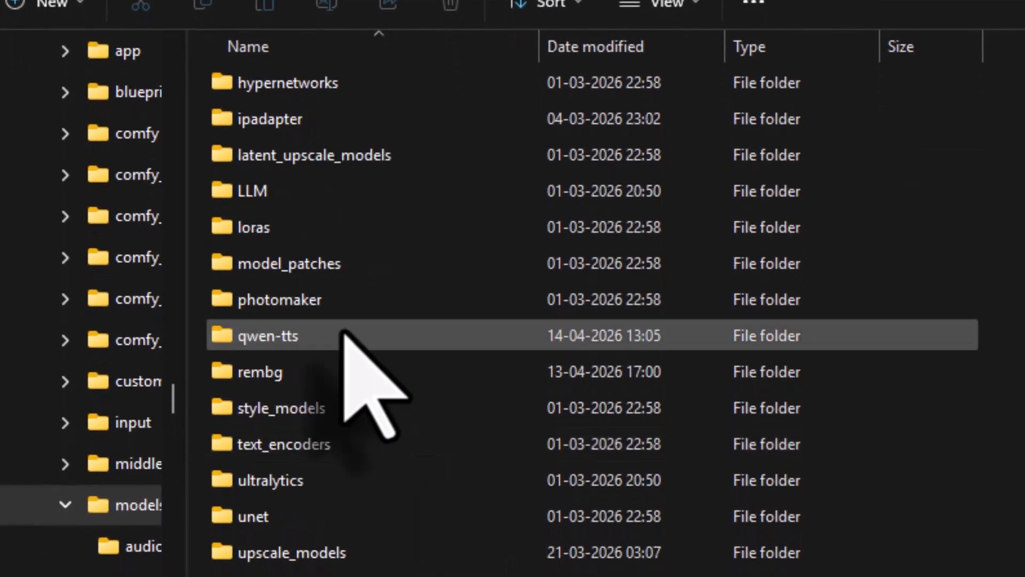
pyautogui.click(351, 469)
pyautogui.doubleClick(342, 332)
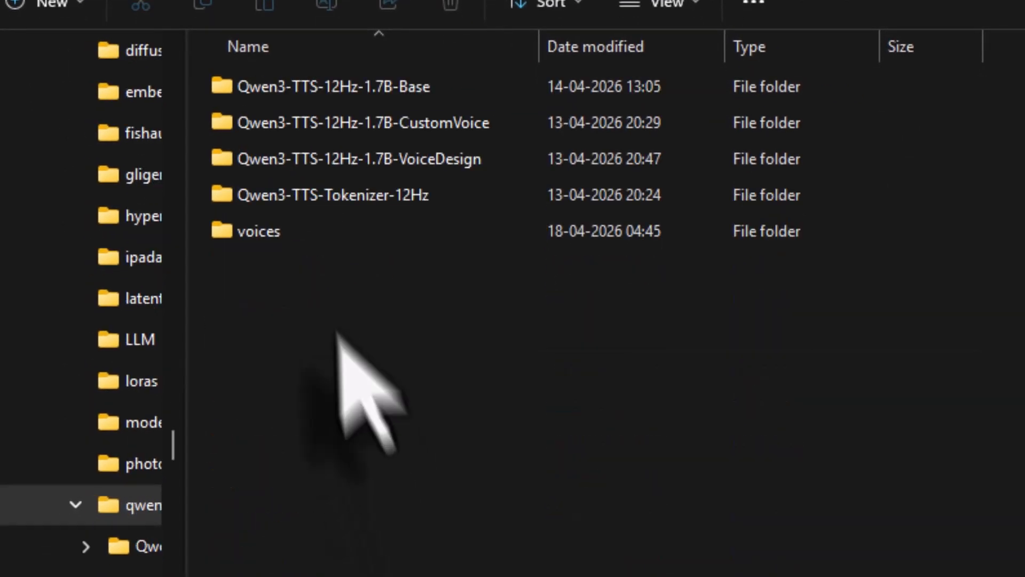
pyautogui.doubleClick(275, 243)
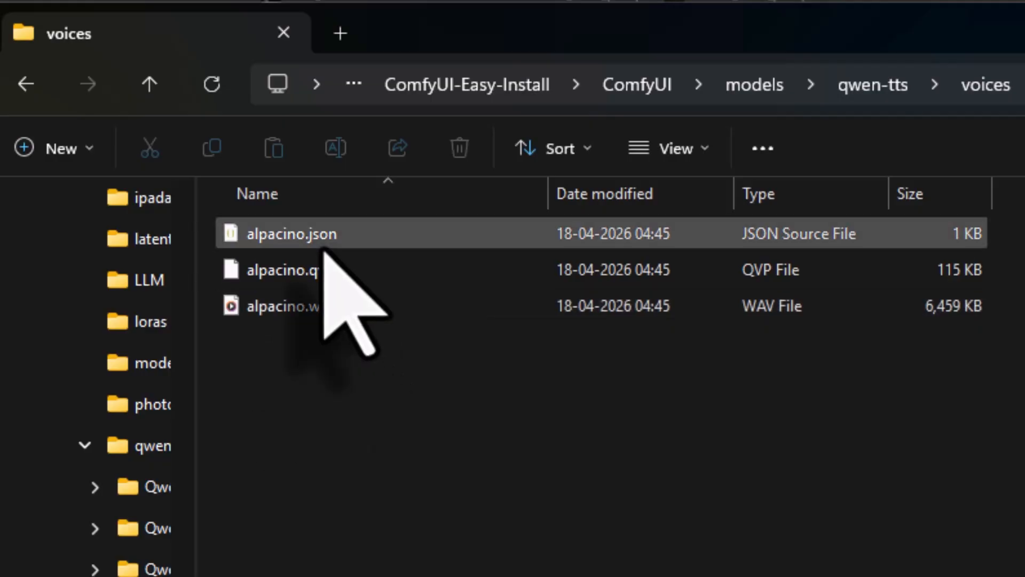
# Open alpacino.json in VS Code, examine its contents and close the file
pyautogui.click(323, 243)
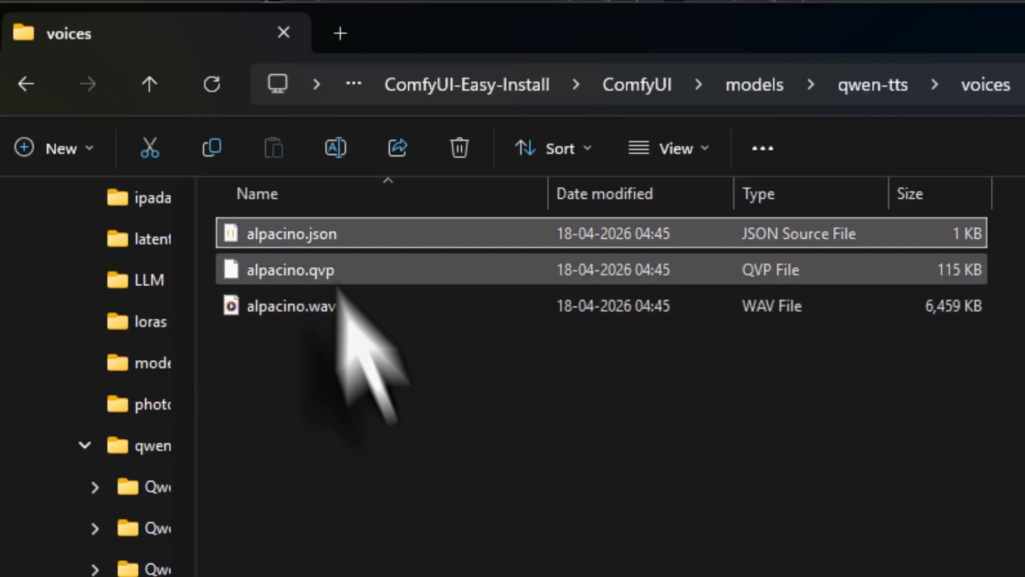
pyautogui.rightClick(298, 244)
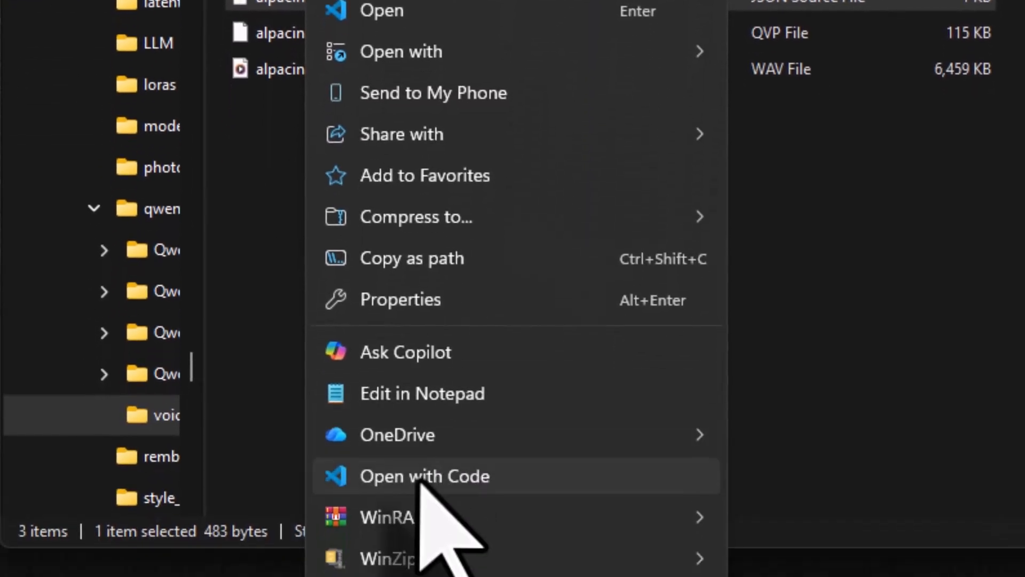
pyautogui.click(422, 478)
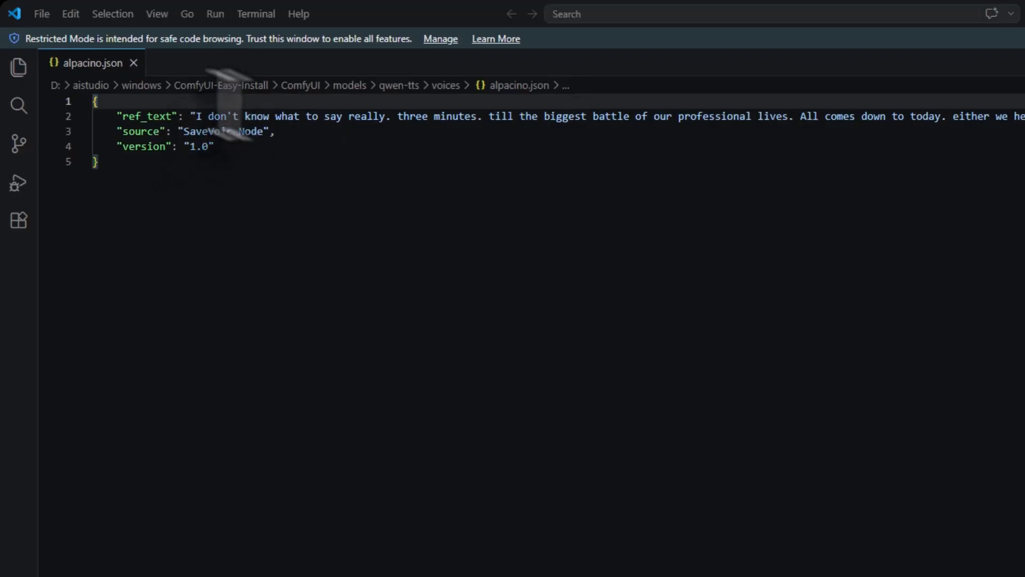
pyautogui.click(134, 63)
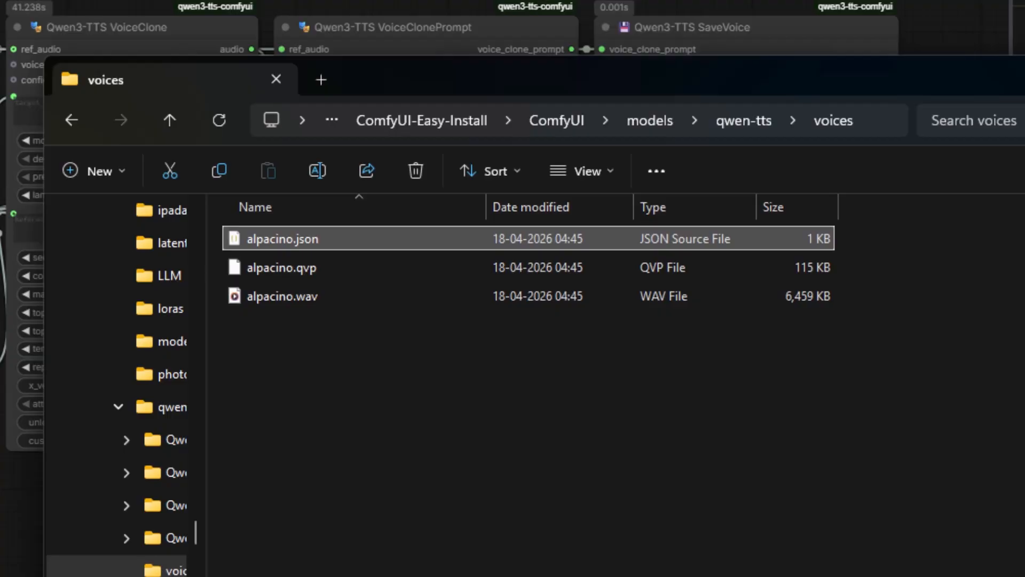
# Back in ComfyUI, load 25_madonna.mp3 from Downloads\25_voice_samples_prompts into the Load Voice Sample node
pyautogui.click(308, 111)
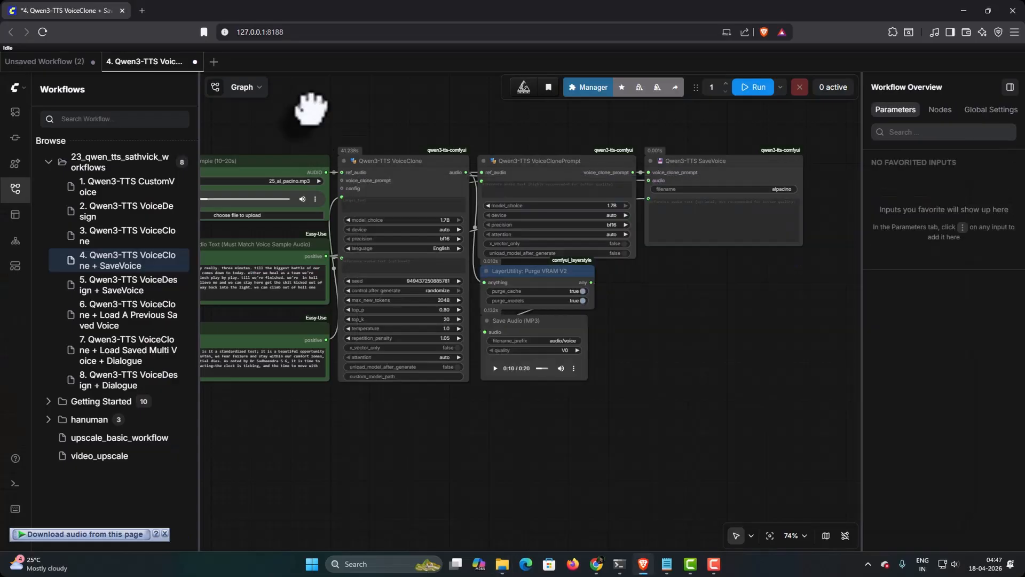
pyautogui.moveTo(240, 468); pyautogui.dragTo(363, 499)
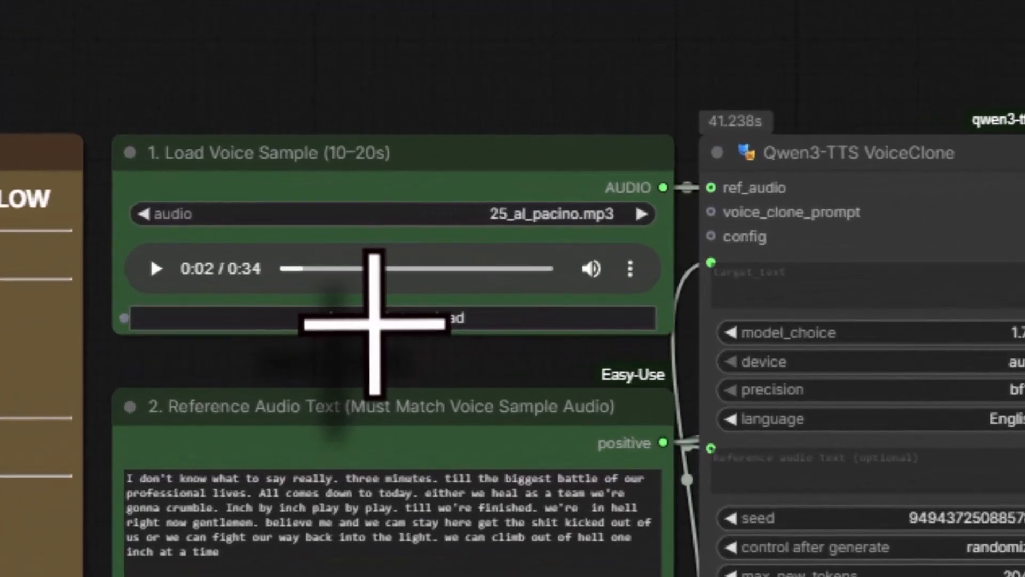
pyautogui.click(374, 319)
pyautogui.click(475, 470)
pyautogui.click(476, 374)
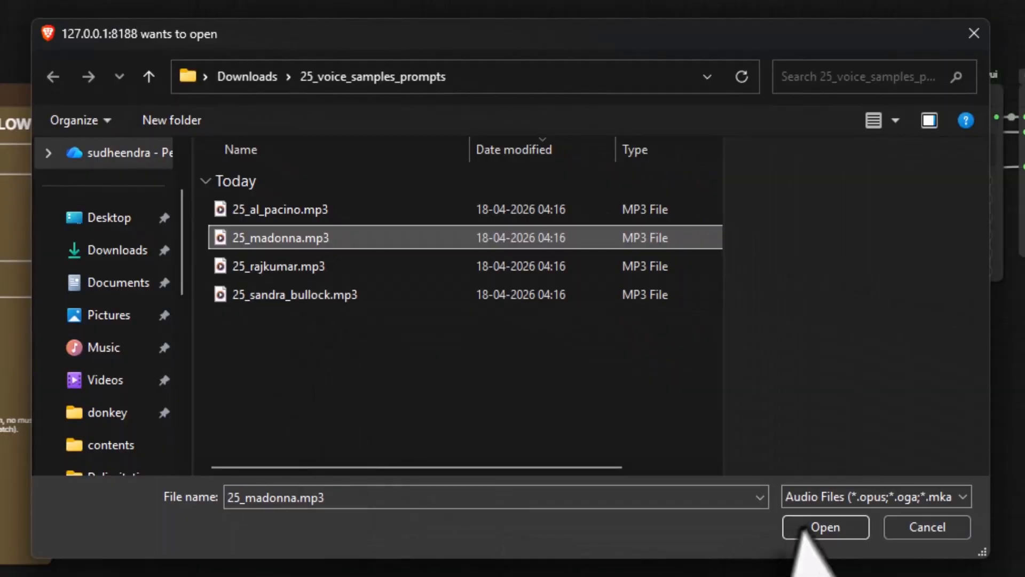
pyautogui.click(809, 525)
# Copy the entire transcript of 25_madonna.txt from the 25_voice_samples_prompts folder, then open the Reference Audio Text node's text for editing in ComfyUI
pyautogui.moveTo(495, 565)
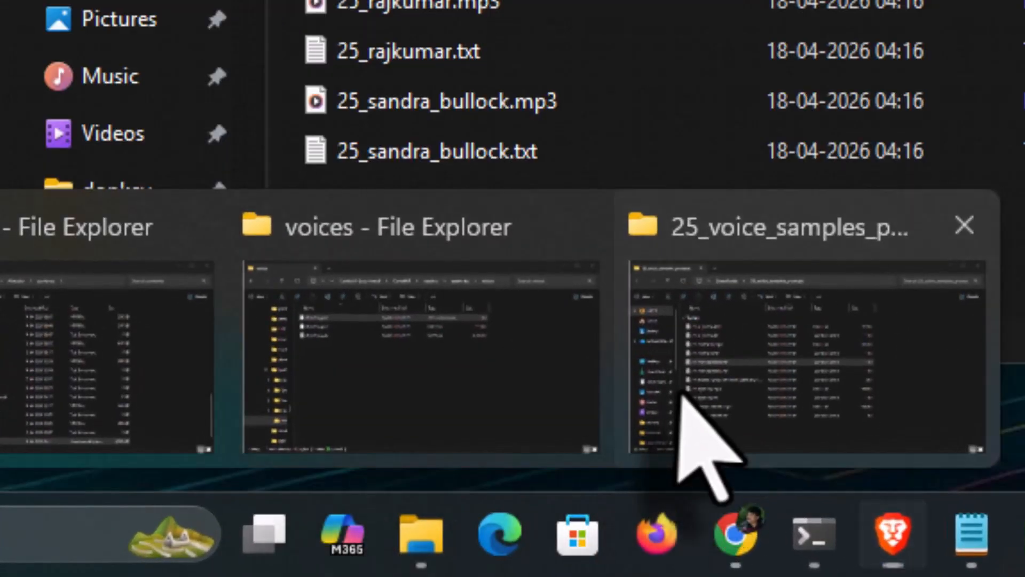
pyautogui.click(679, 393)
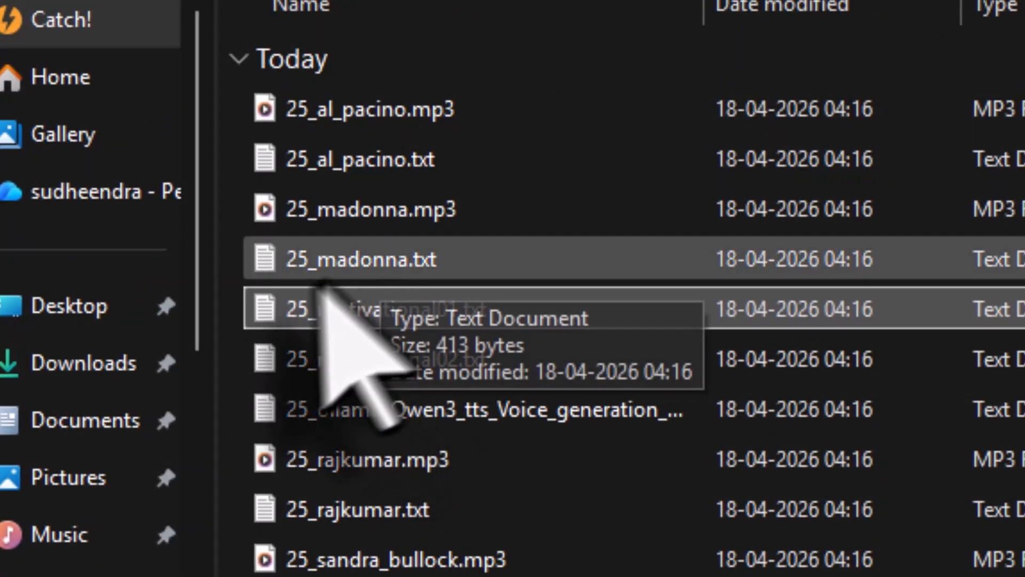
pyautogui.doubleClick(273, 268)
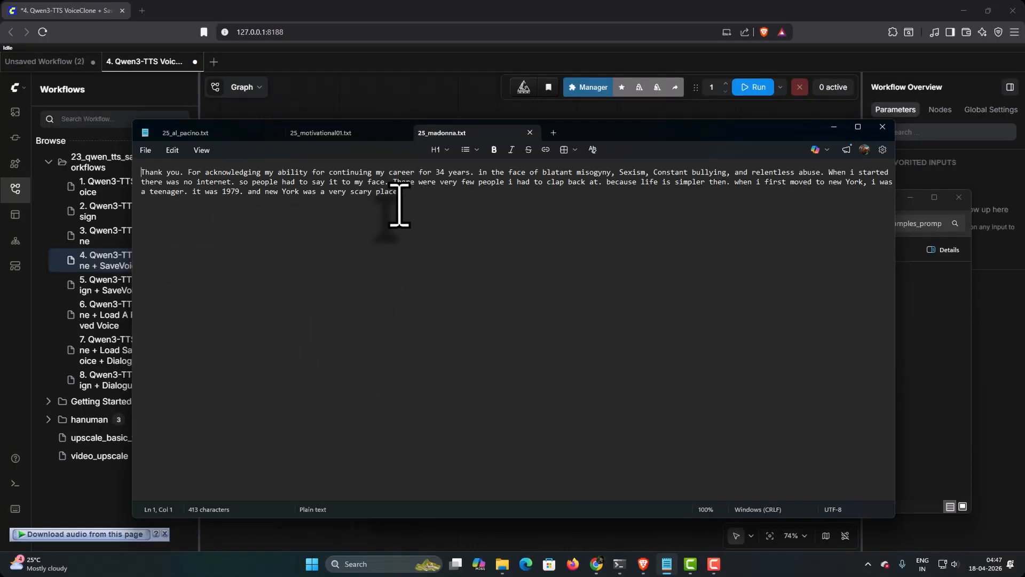
pyautogui.hotkey('ctrl', 'a')
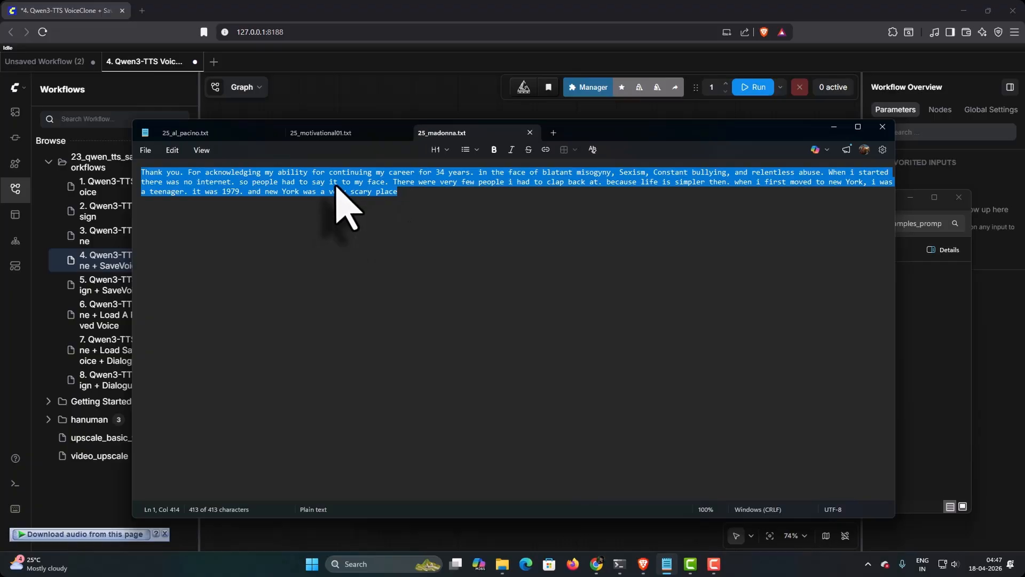
pyautogui.rightClick(336, 191)
pyautogui.click(373, 202)
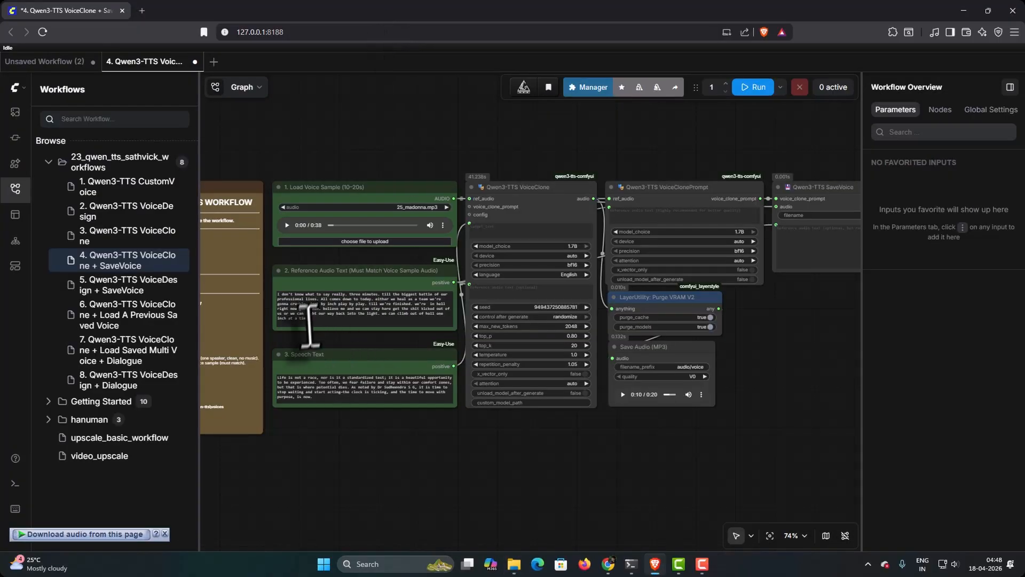
pyautogui.click(306, 319)
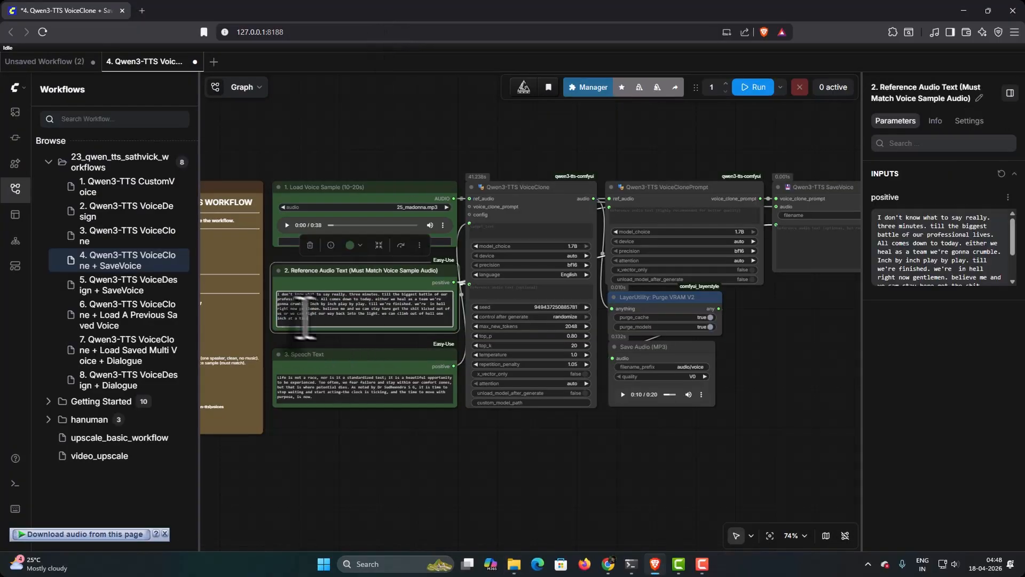
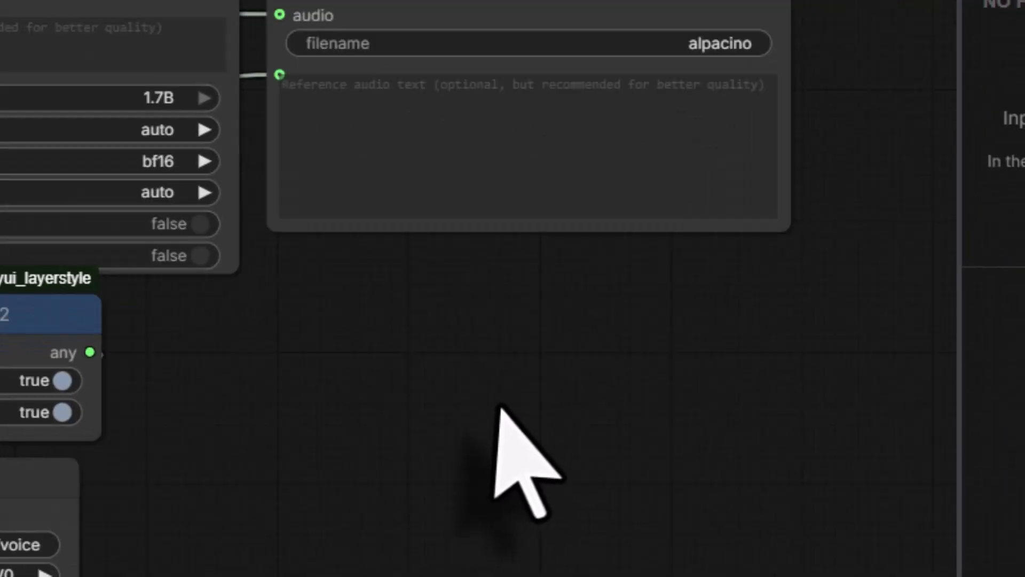
# Set the Qwen3-TTS SaveVoice node's filename to madonna and run the workflow
pyautogui.moveTo(499, 404); pyautogui.dragTo(377, 576)
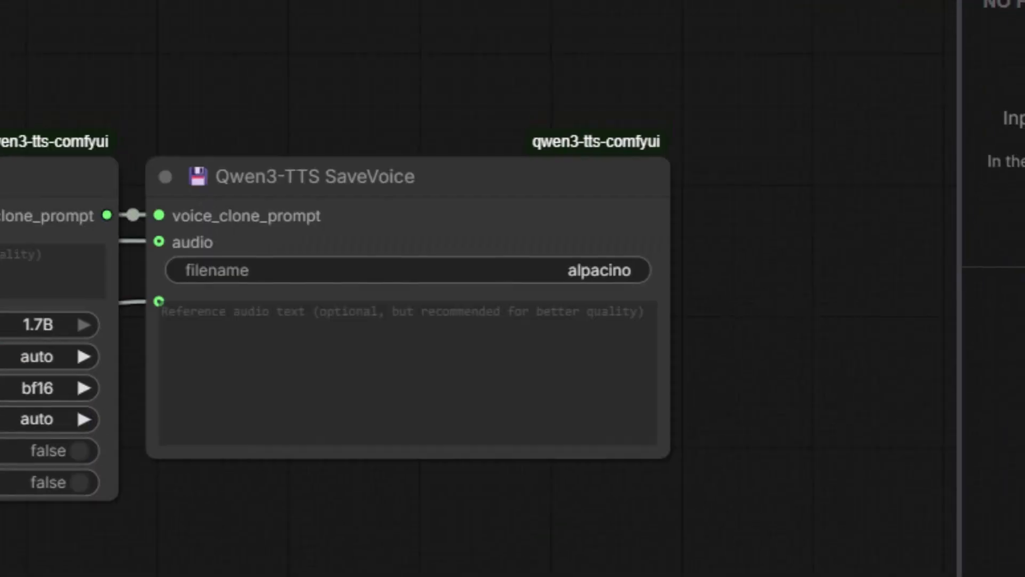
pyautogui.click(591, 277)
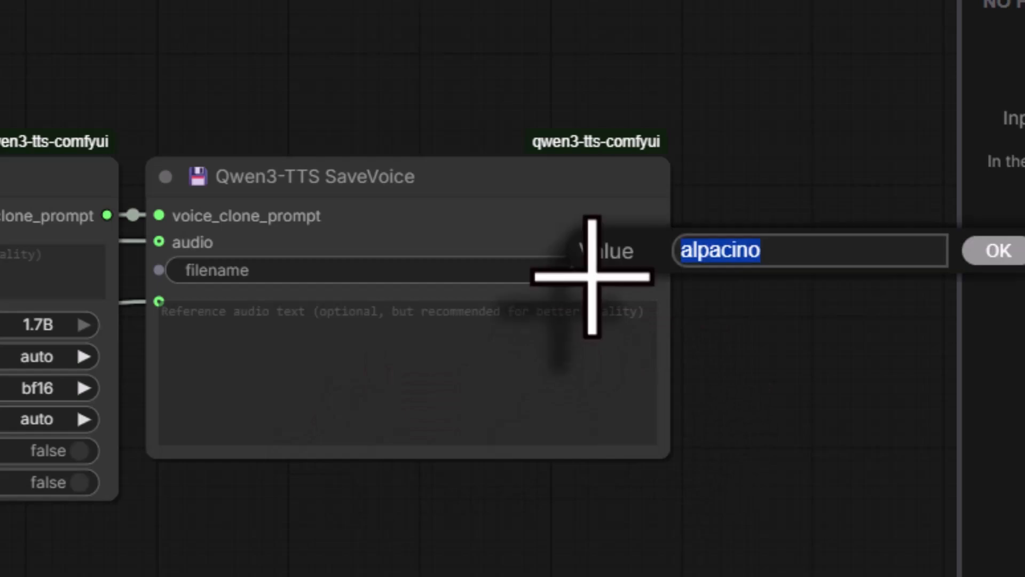
pyautogui.write('mado')
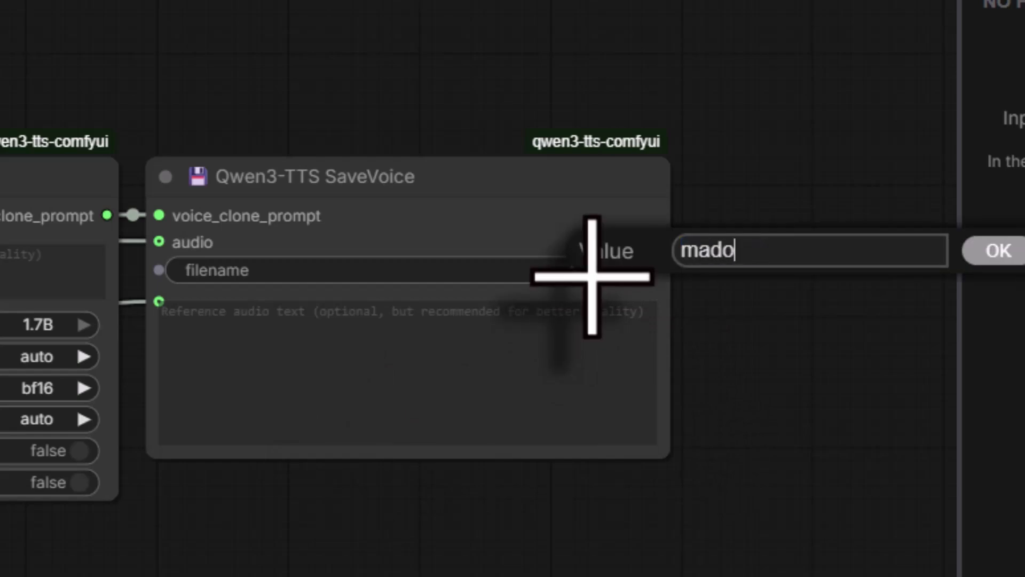
pyautogui.write('nna')
pyautogui.click(998, 251)
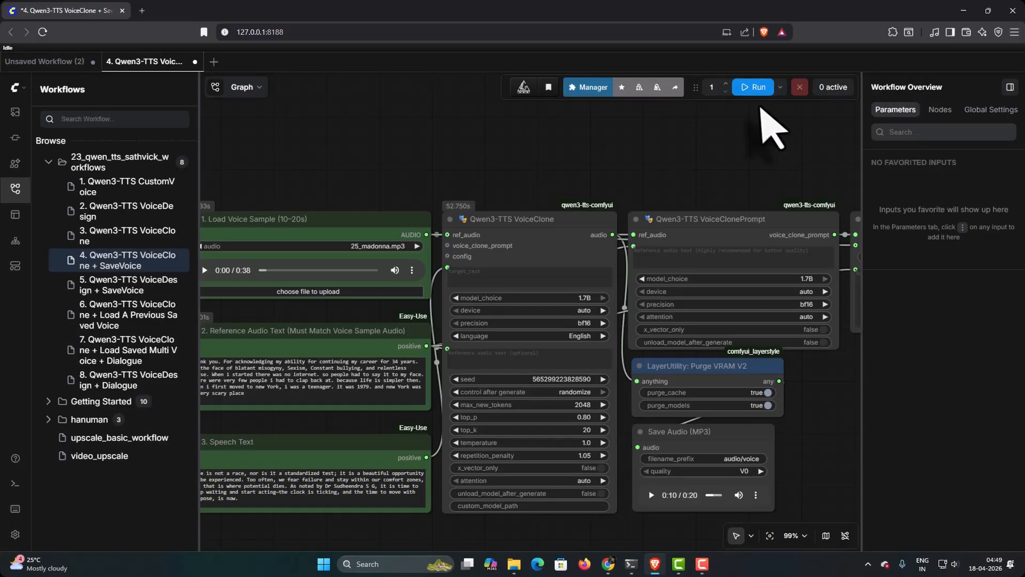
pyautogui.click(754, 87)
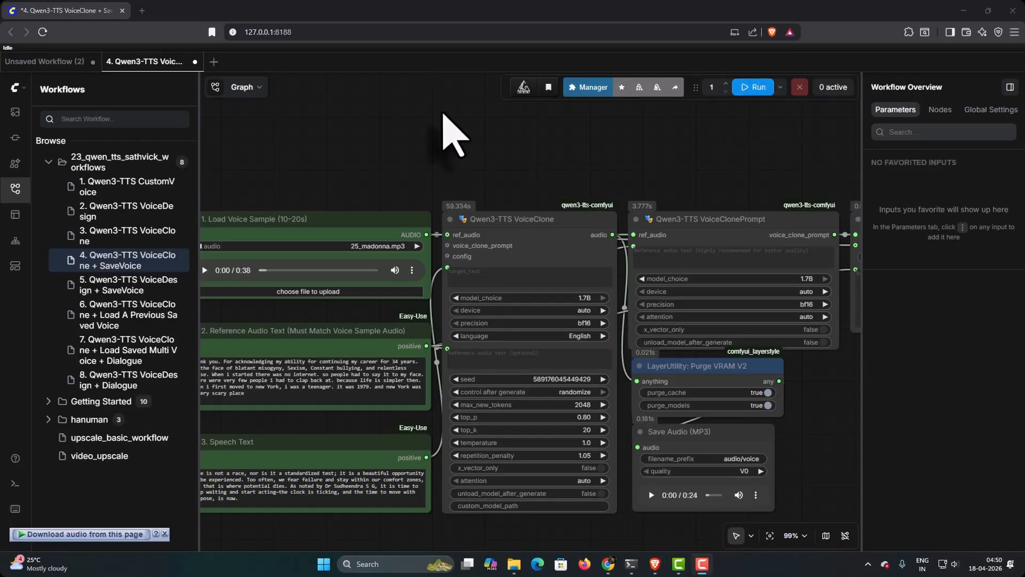
# Switch to the voices folder in File Explorer and examine the saved madonna.json, madonna.qvp and madonna.wav files
pyautogui.moveTo(516, 558)
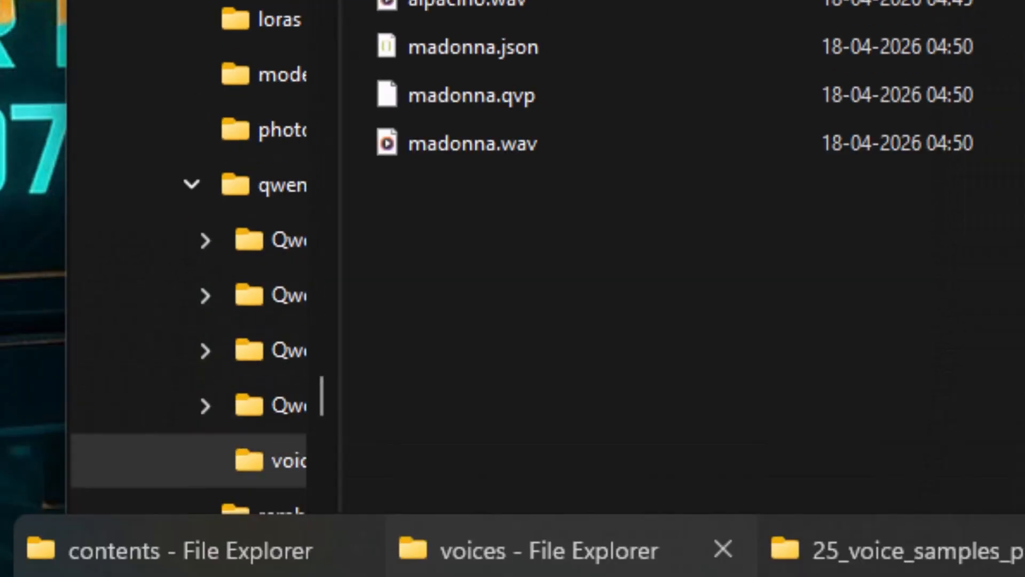
pyautogui.click(604, 414)
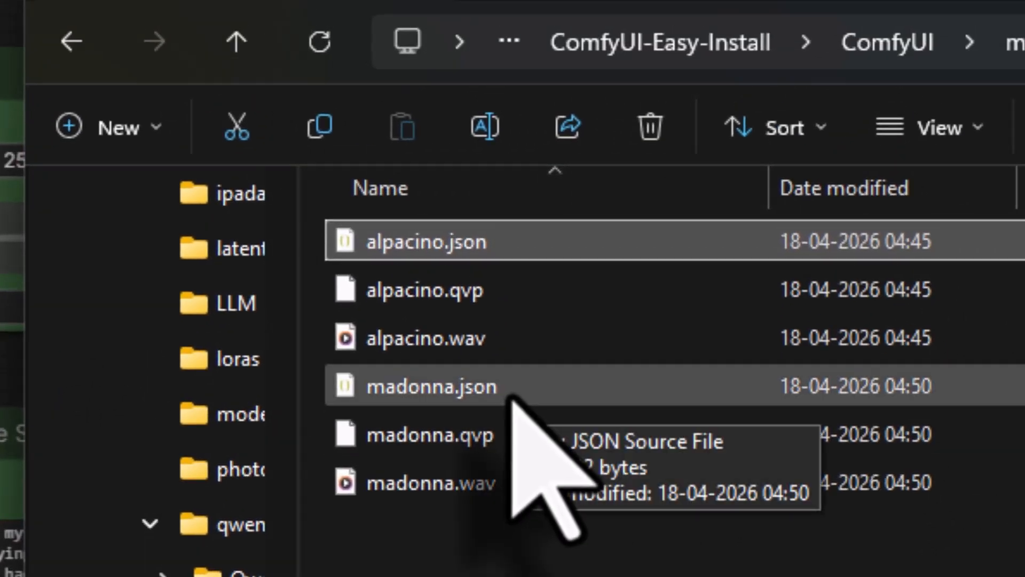
pyautogui.click(512, 396)
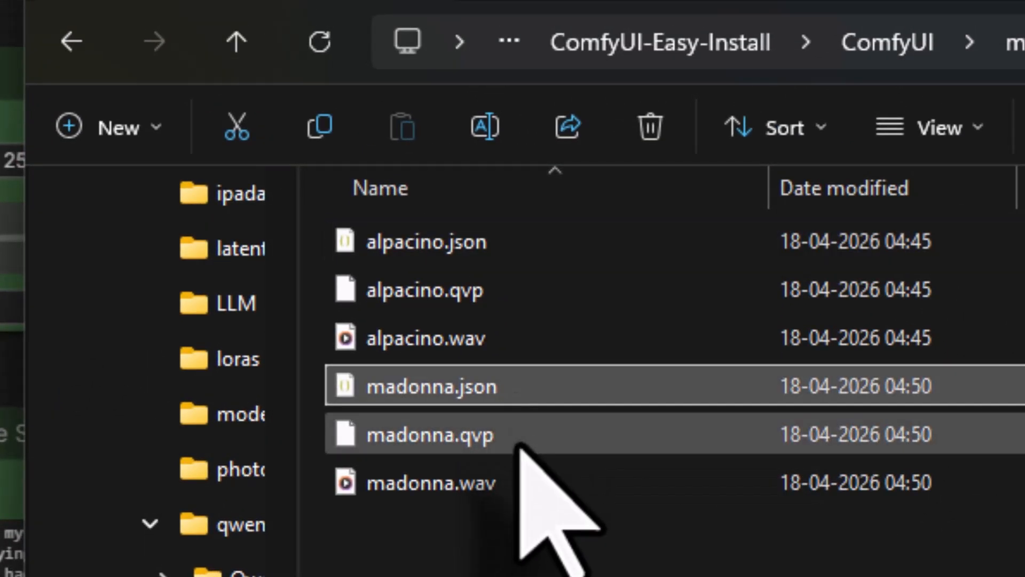
pyautogui.click(519, 443)
pyautogui.click(519, 496)
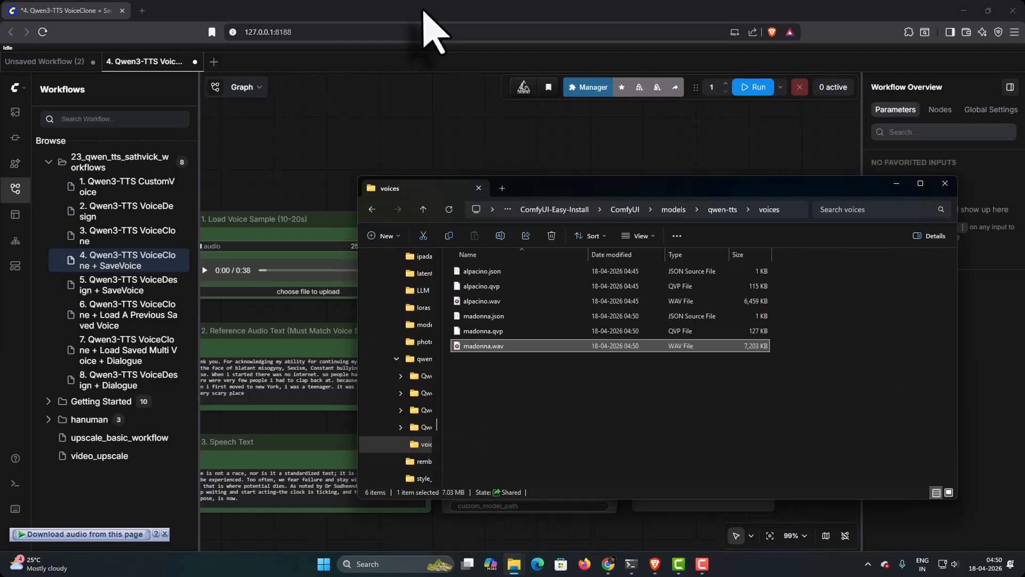
# Return to ComfyUI and listen to the 25_madonna.mp3 sample and the generated speech in the Save Audio (MP3) node
pyautogui.click(425, 11)
pyautogui.moveTo(340, 175); pyautogui.dragTo(444, 171)
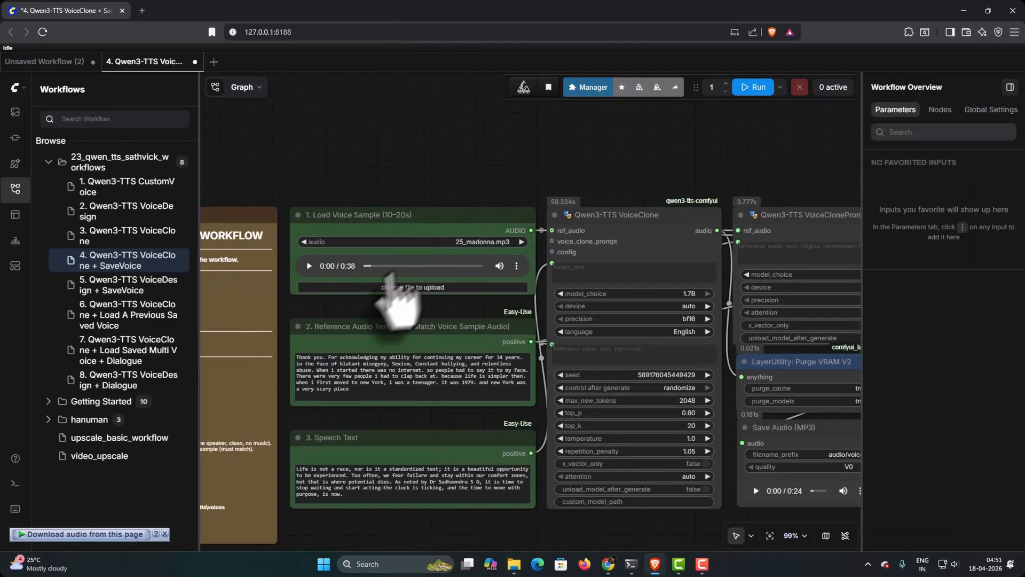
pyautogui.click(308, 265)
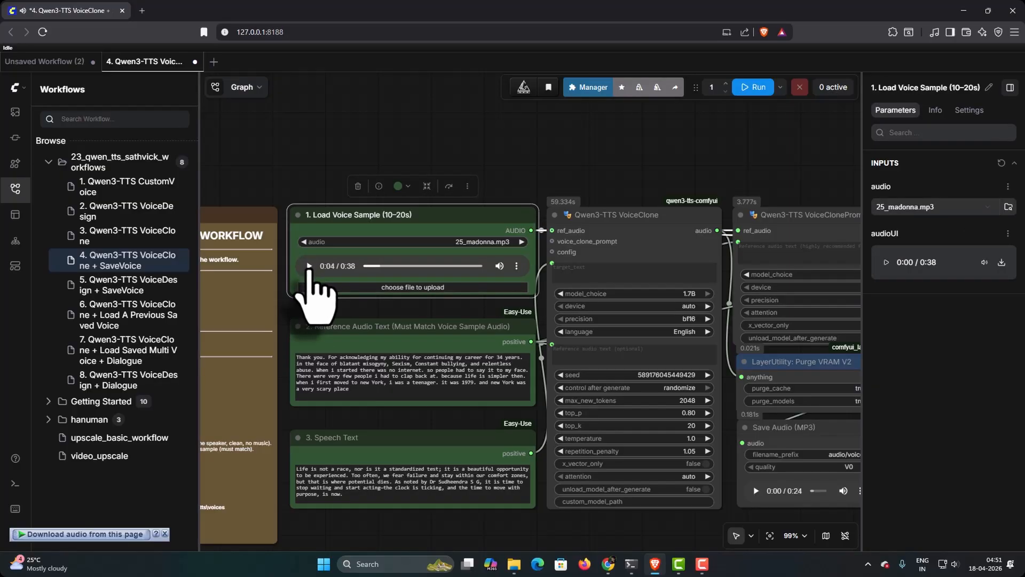
pyautogui.moveTo(751, 174); pyautogui.dragTo(514, 165)
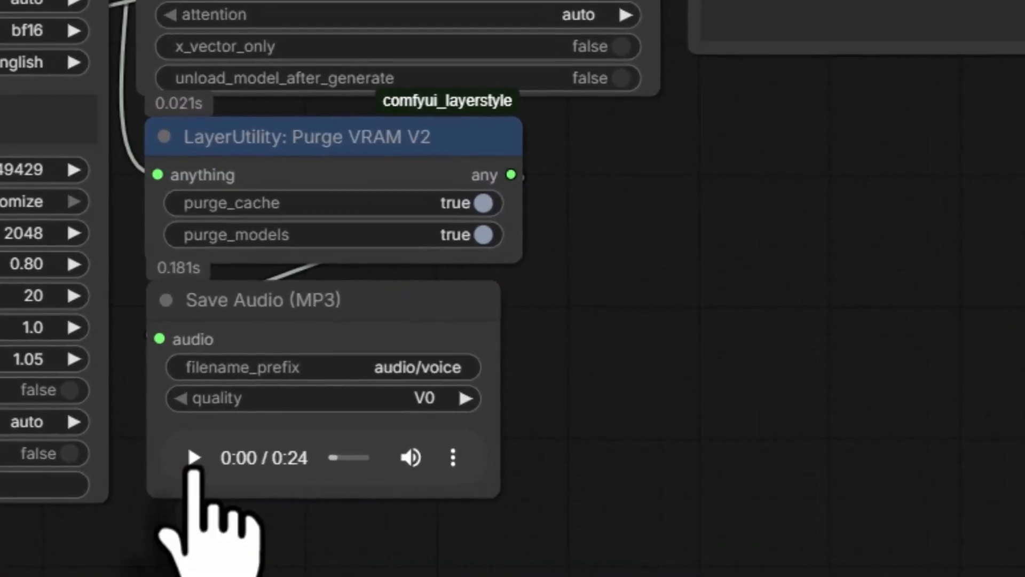
pyautogui.click(504, 463)
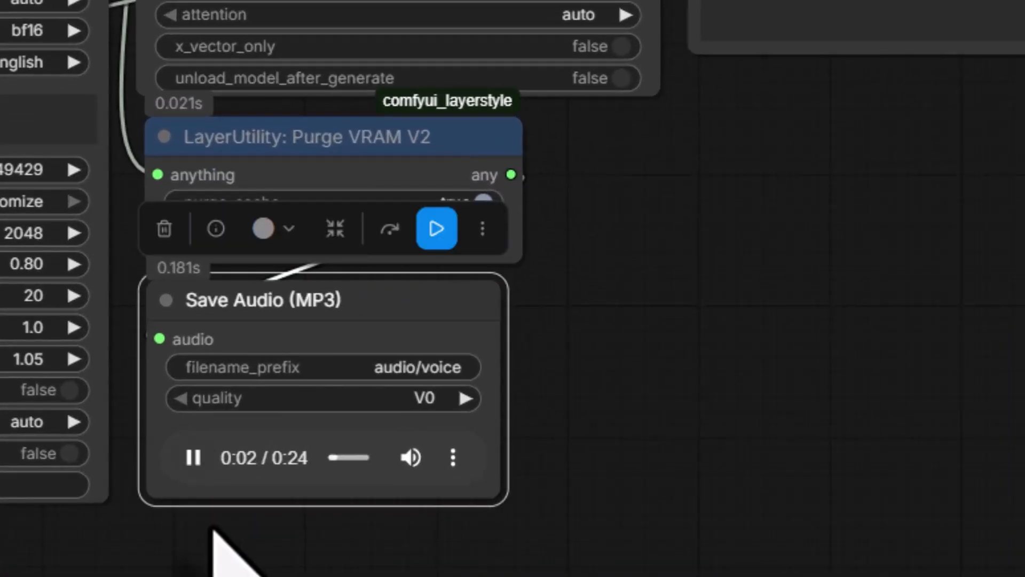
pyautogui.moveTo(80, 544); pyautogui.dragTo(453, 487)
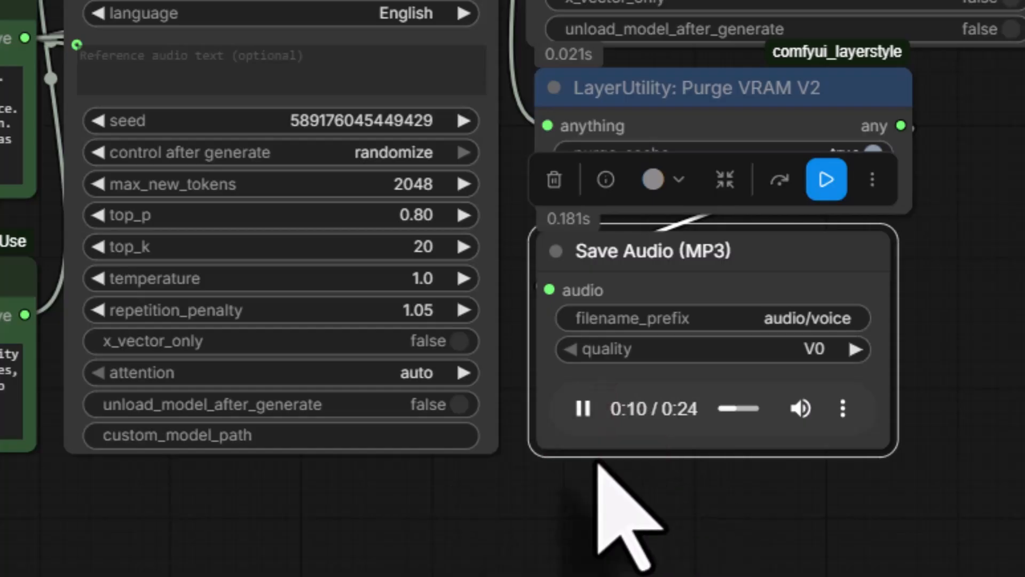
pyautogui.click(583, 409)
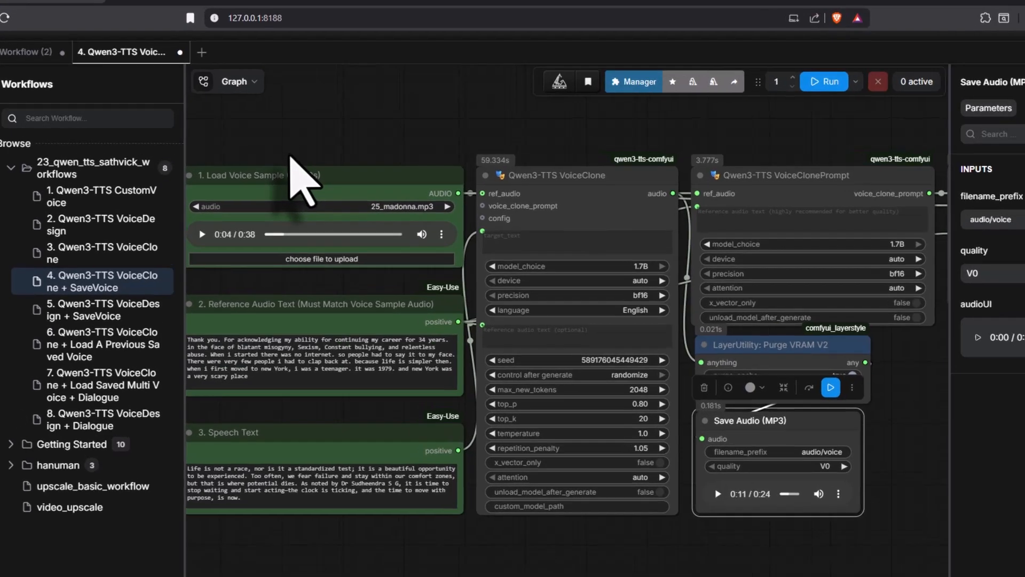
# Load 25_rajkumar.mp3 from Downloads\25_voice_samples_prompts into the Load Voice Sample node
pyautogui.moveTo(290, 149); pyautogui.dragTo(330, 151)
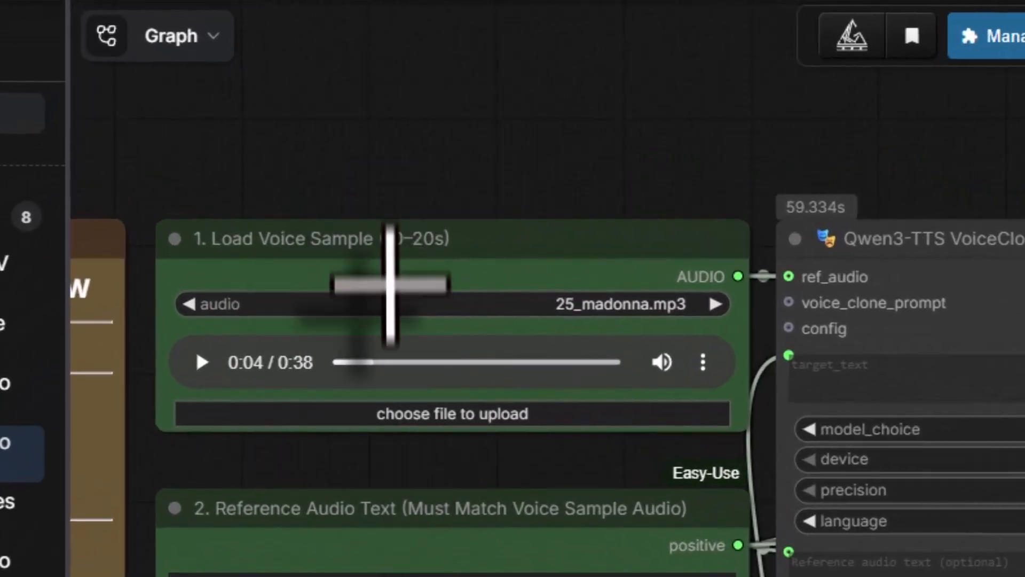
pyautogui.click(435, 417)
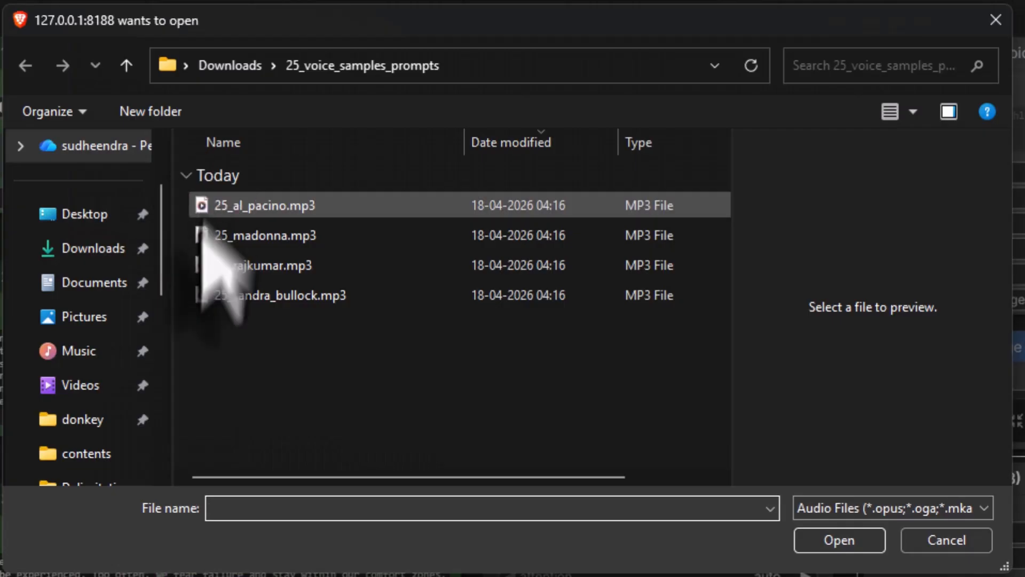
pyautogui.click(270, 271)
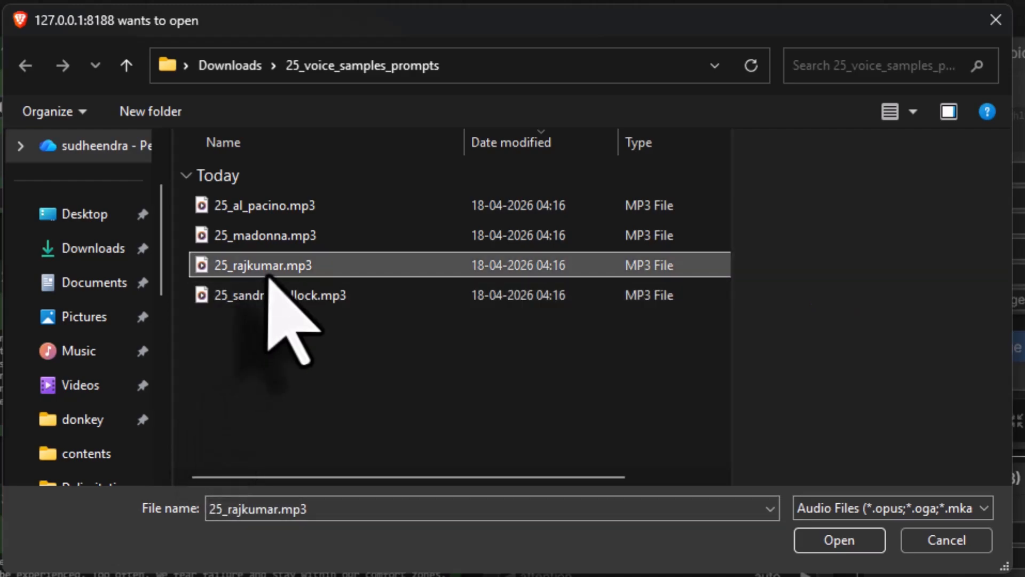
pyautogui.click(817, 541)
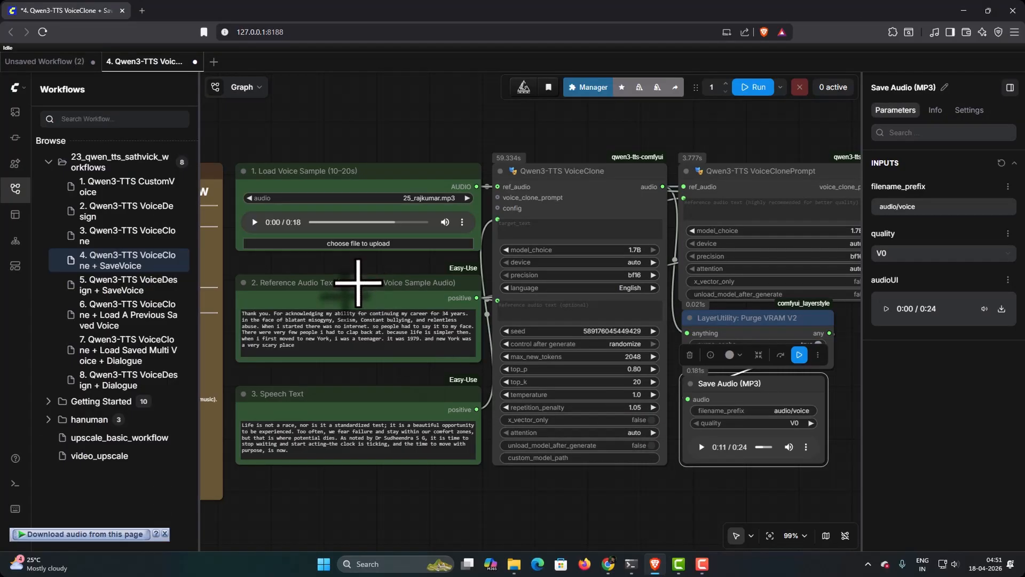
# Switch to the 25_voice_samples_prompts folder in File Explorer, open 25_rajkumar.txt and copy its entire transcript
pyautogui.moveTo(512, 569)
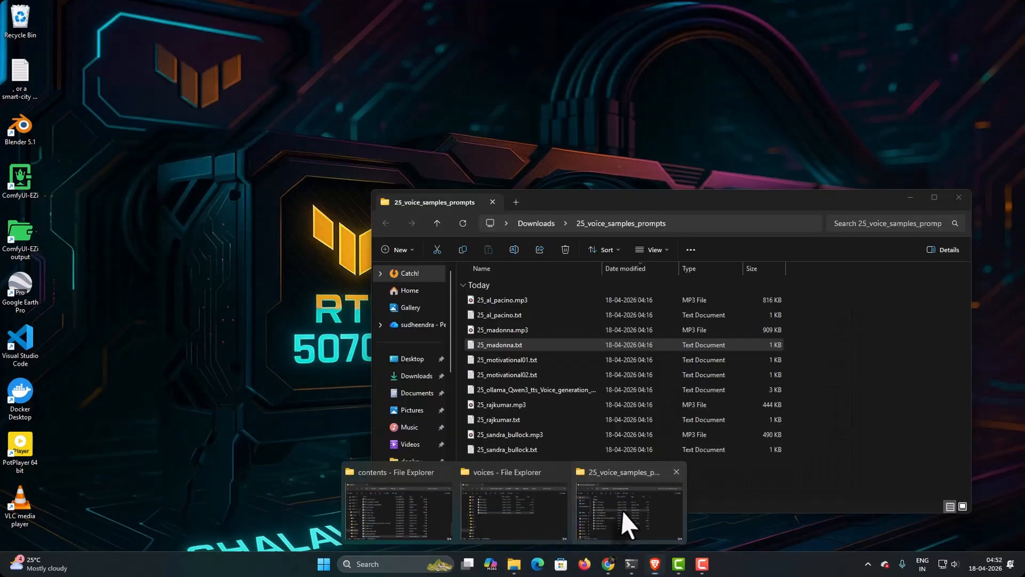
pyautogui.click(623, 512)
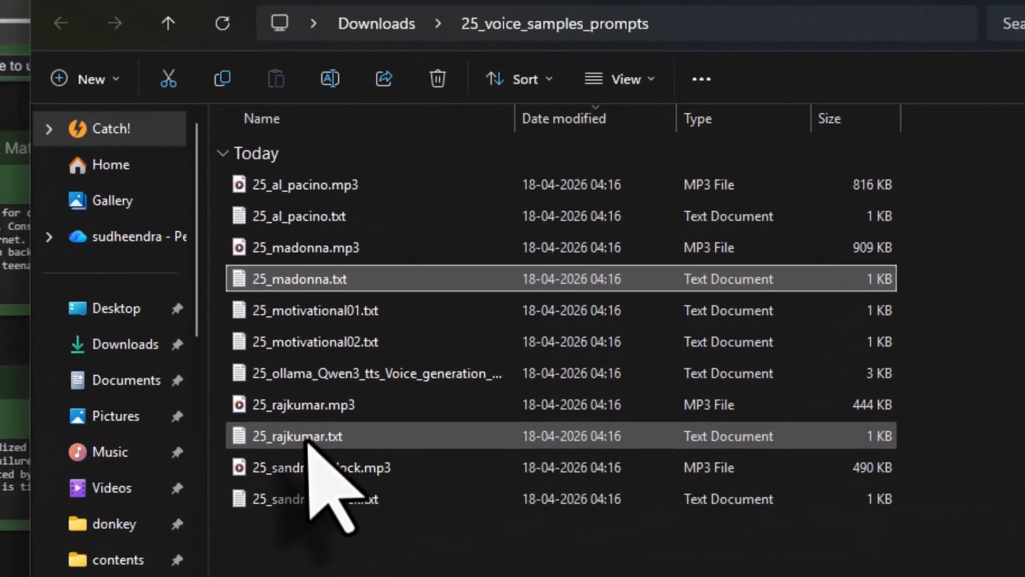
pyautogui.doubleClick(480, 421)
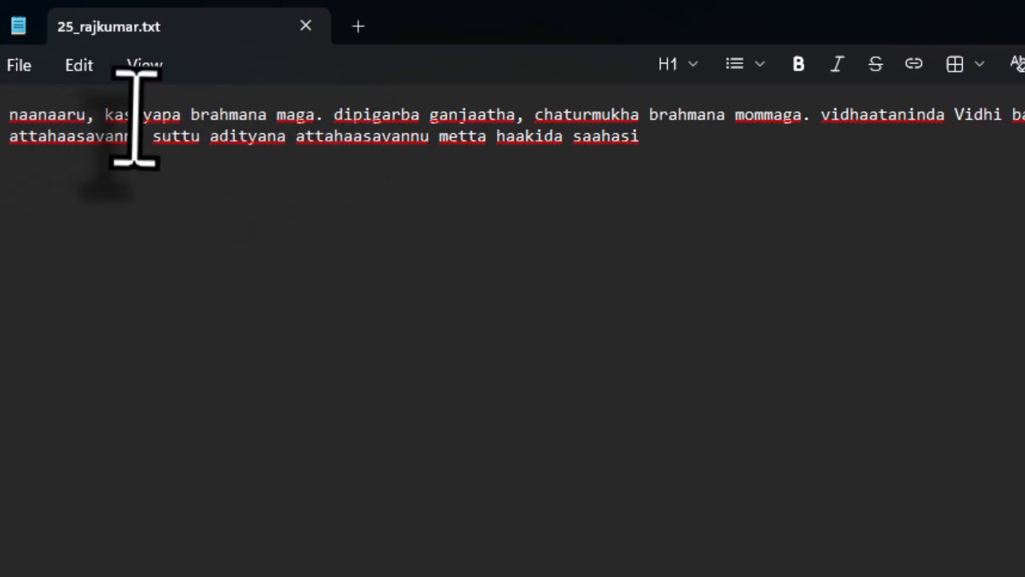
pyautogui.hotkey('ctrl', 'a')
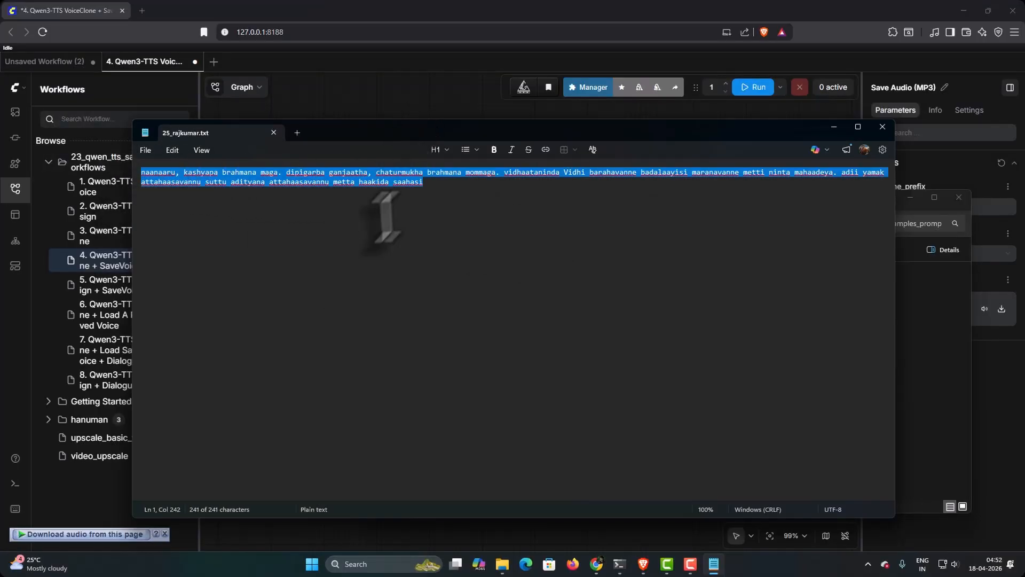
pyautogui.rightClick(333, 173)
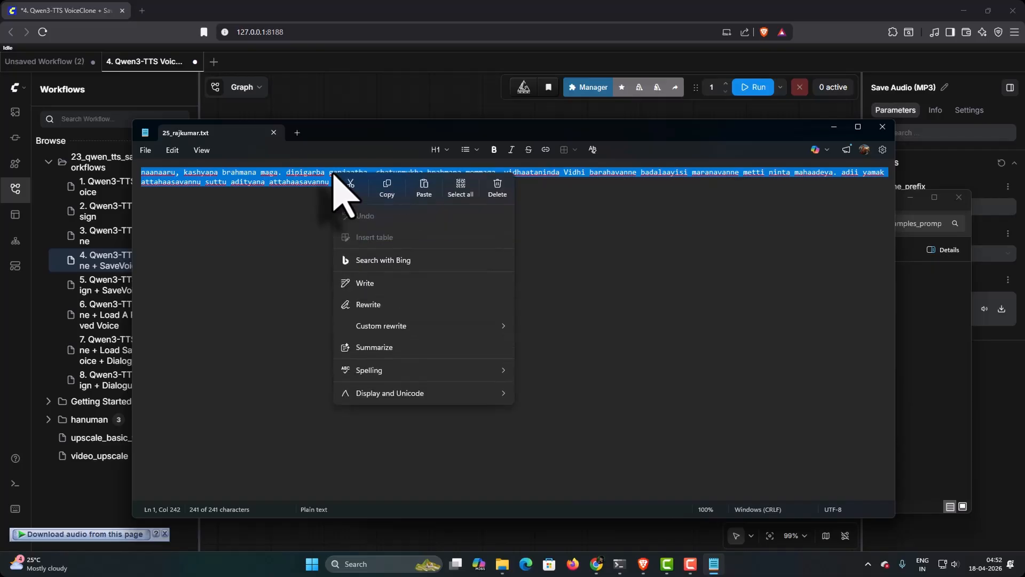
pyautogui.click(385, 194)
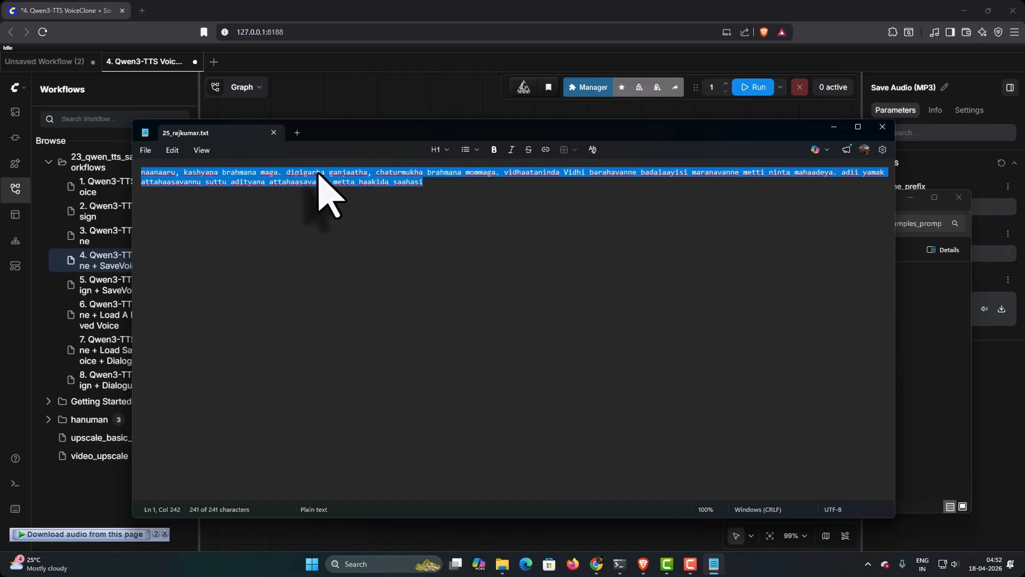
# Back in ComfyUI, replace the Reference Audio Text node's text with the copied 25_rajkumar.txt transcript
pyautogui.click(342, 103)
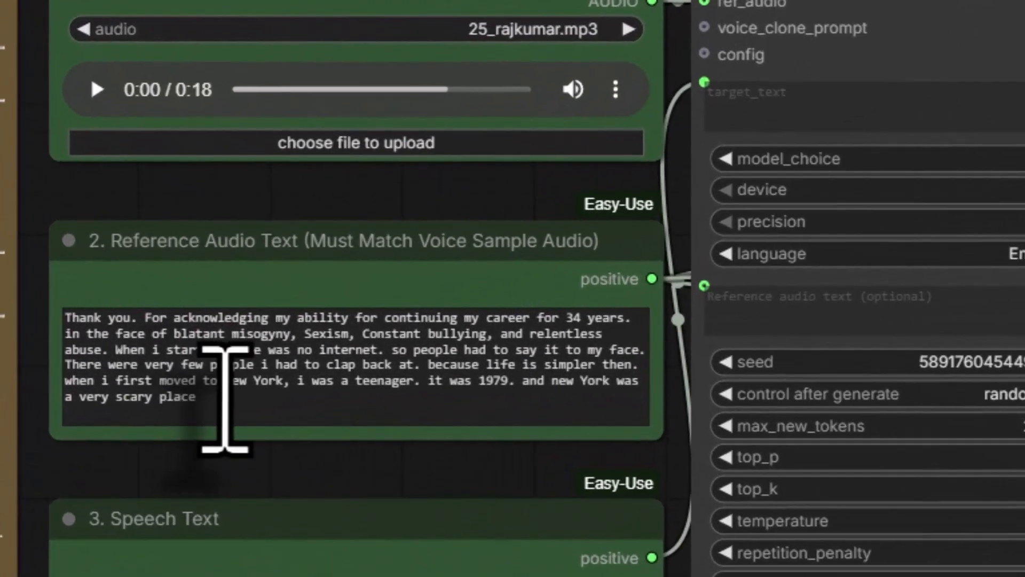
pyautogui.moveTo(224, 400); pyautogui.dragTo(42, 309)
pyautogui.press('BackSpace')
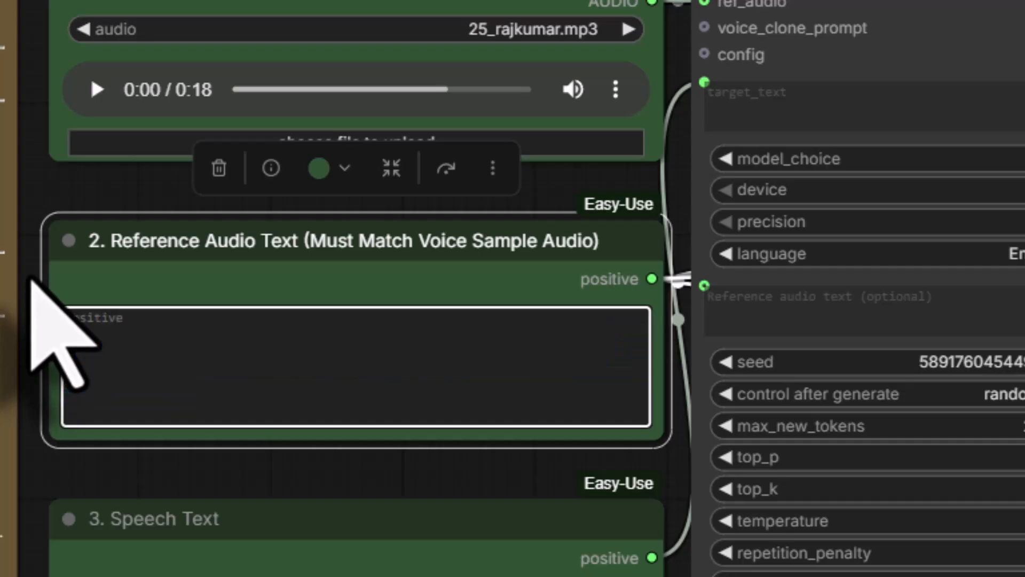
pyautogui.hotkey('ctrl', 'v')
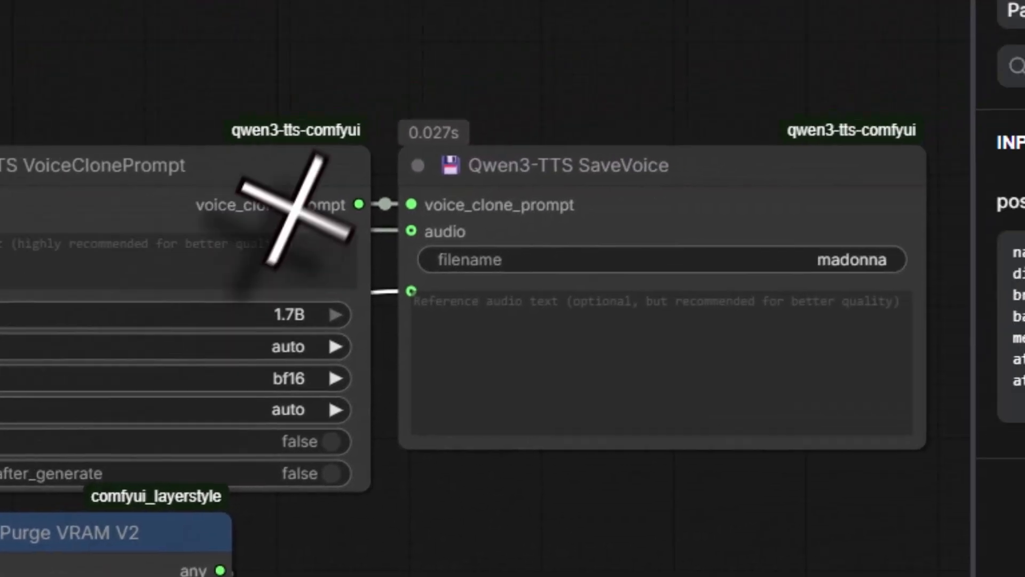
# Set the Qwen3-TTS SaveVoice node's filename to rajkumar and run the workflow
pyautogui.click(873, 260)
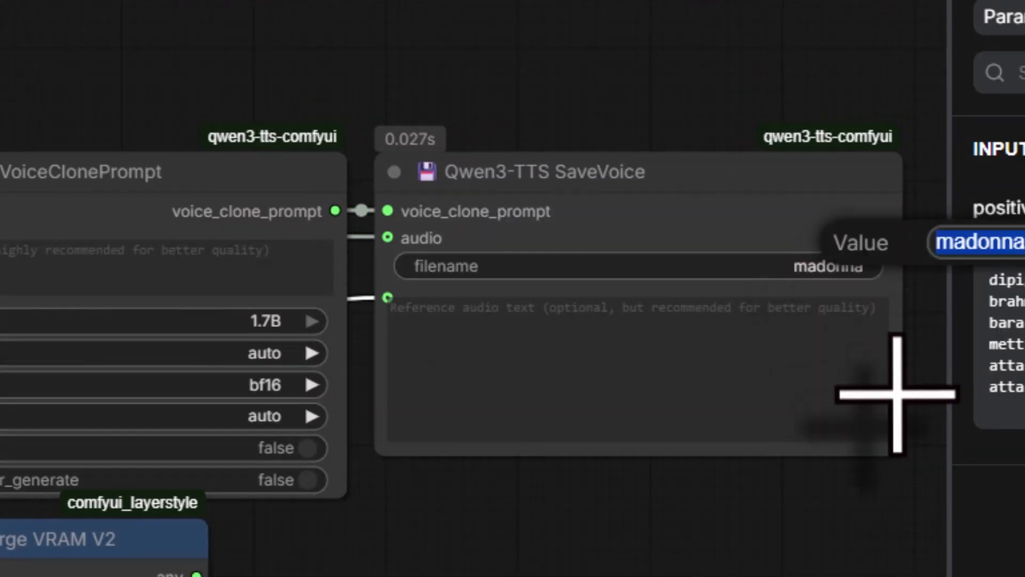
pyautogui.write('rajkumar')
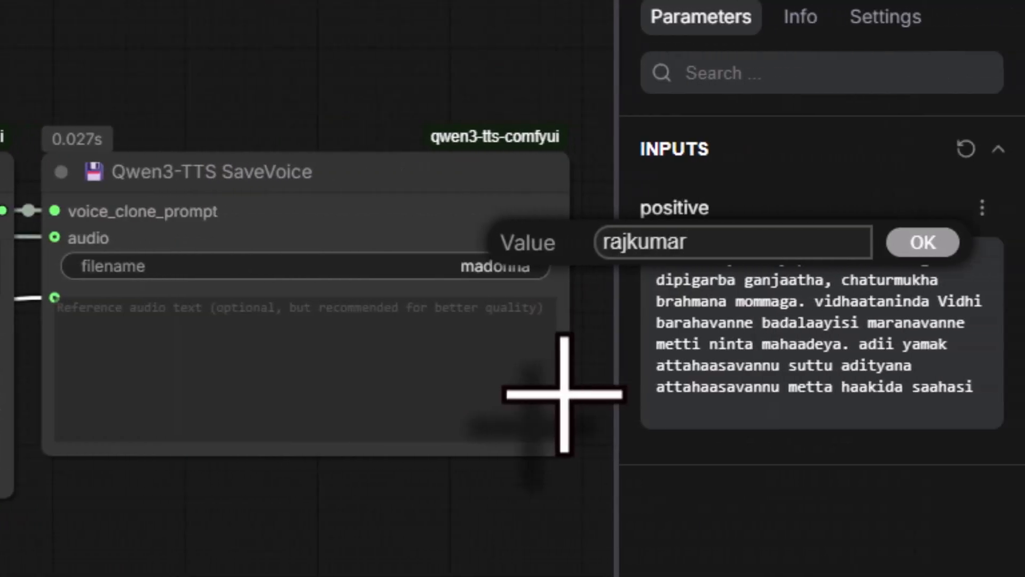
pyautogui.press('Return')
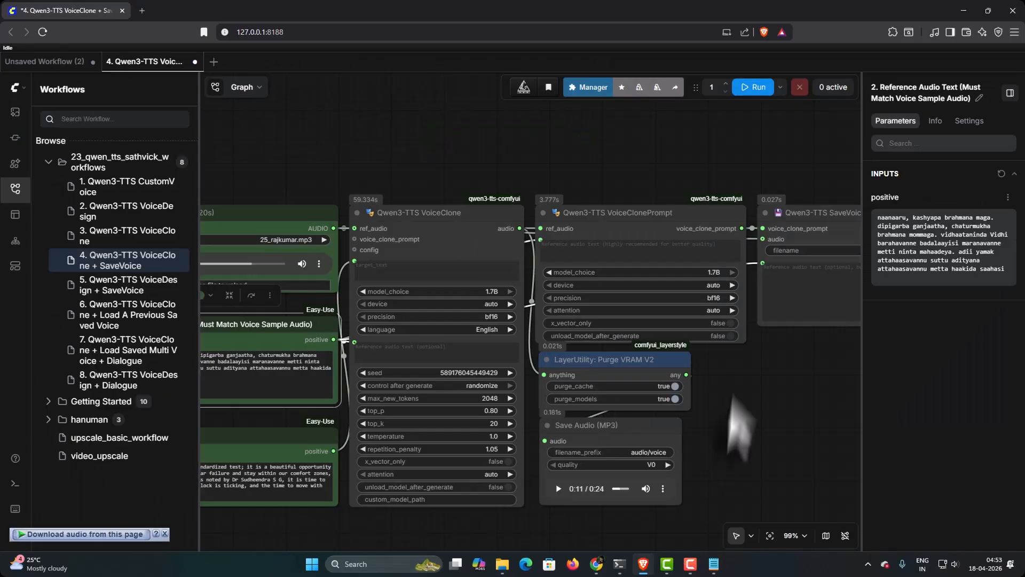
pyautogui.click(753, 88)
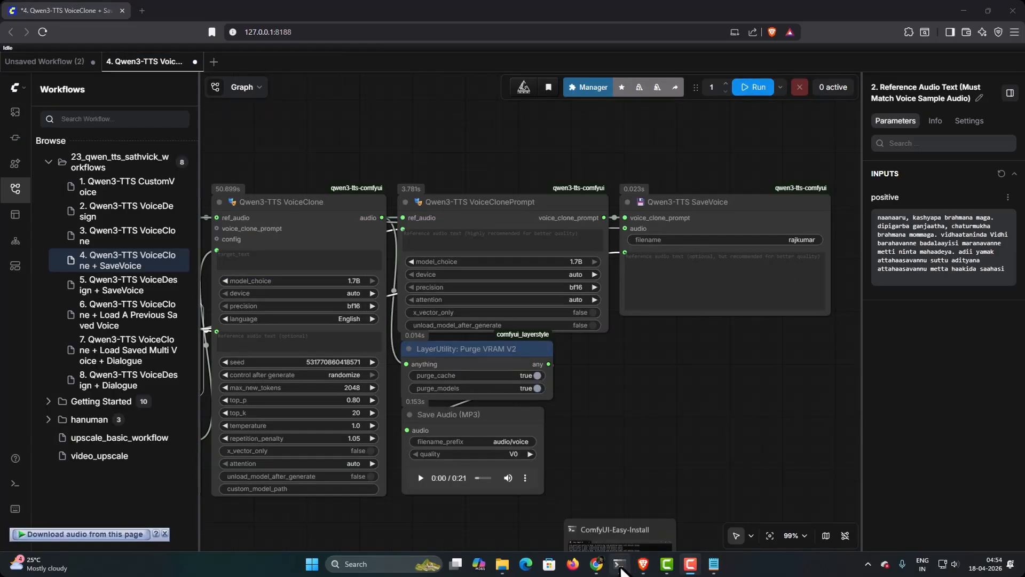
# Check the run in the ComfyUI console and play both the 25_rajkumar.mp3 sample and the generated Save Audio (MP3) speech
pyautogui.click(619, 565)
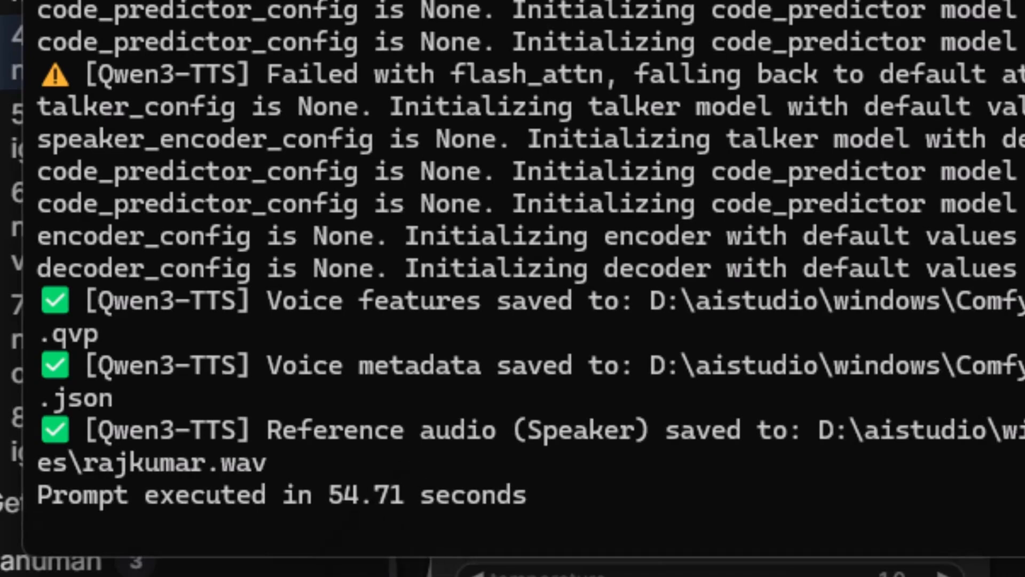
pyautogui.moveTo(580, 490); pyautogui.dragTo(846, 494)
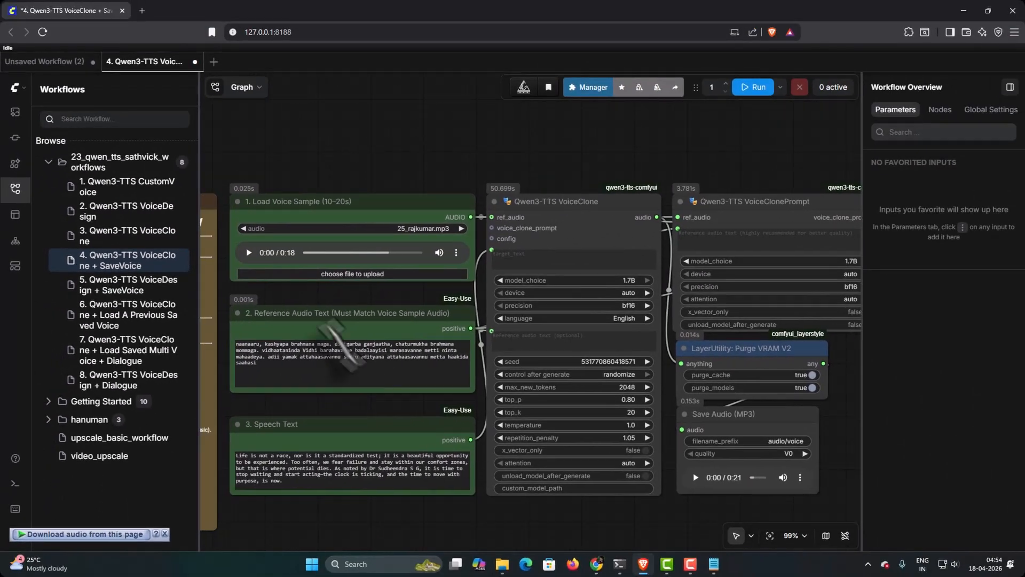
pyautogui.click(249, 253)
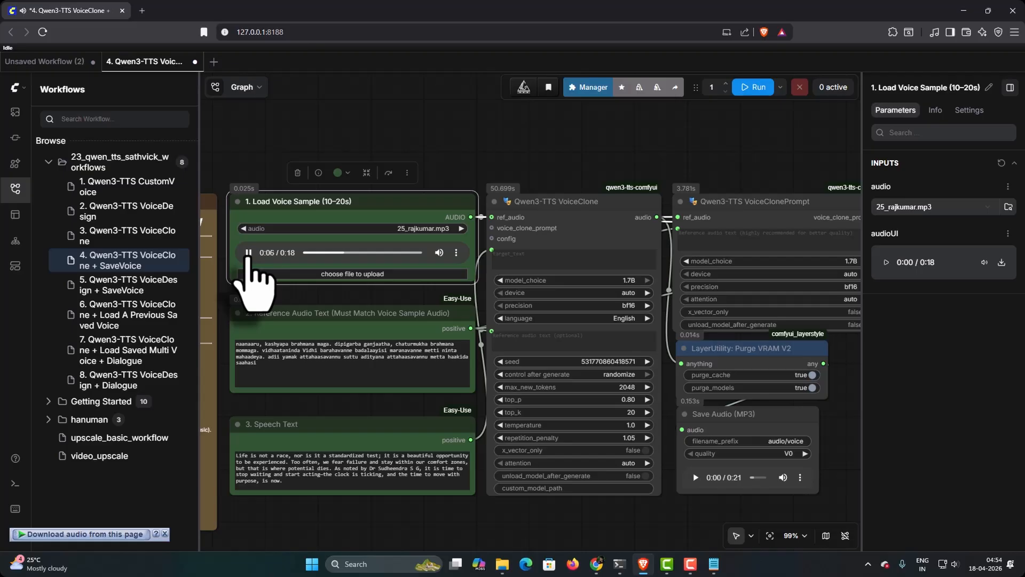
pyautogui.moveTo(614, 526); pyautogui.dragTo(488, 501)
pyautogui.moveTo(518, 433); pyautogui.dragTo(645, 436)
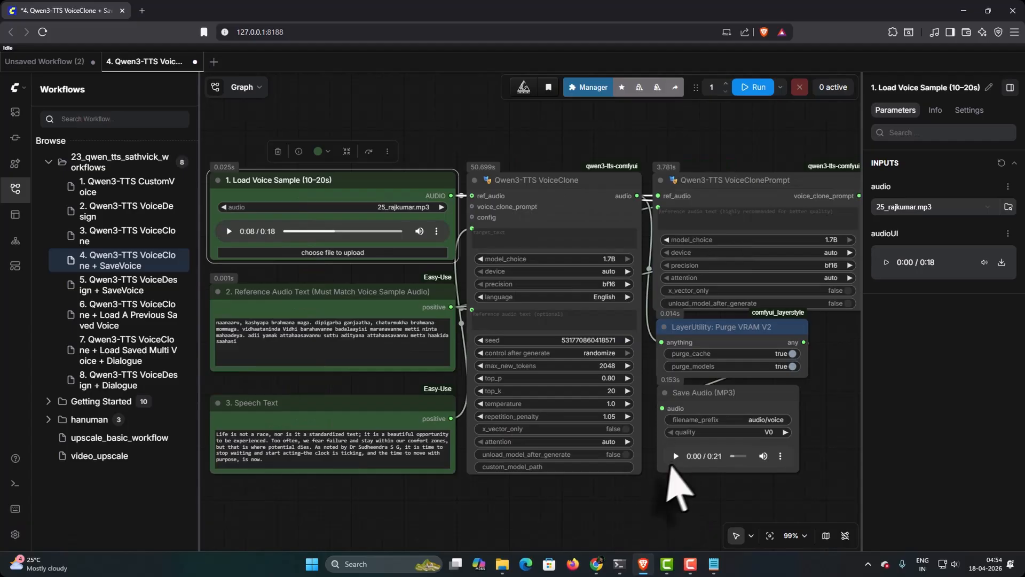
pyautogui.click(675, 456)
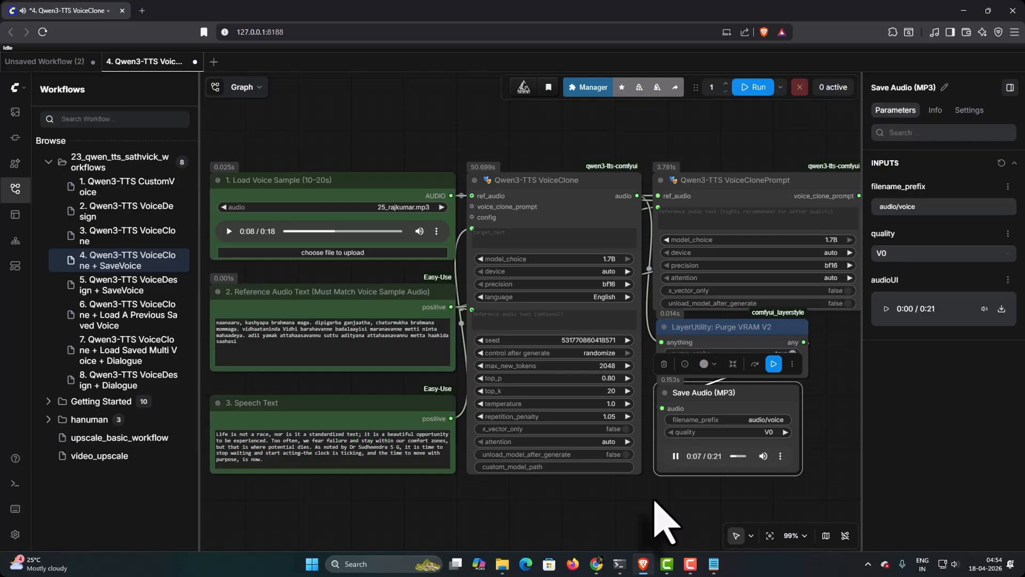
pyautogui.click(674, 457)
pyautogui.moveTo(665, 494); pyautogui.dragTo(567, 487)
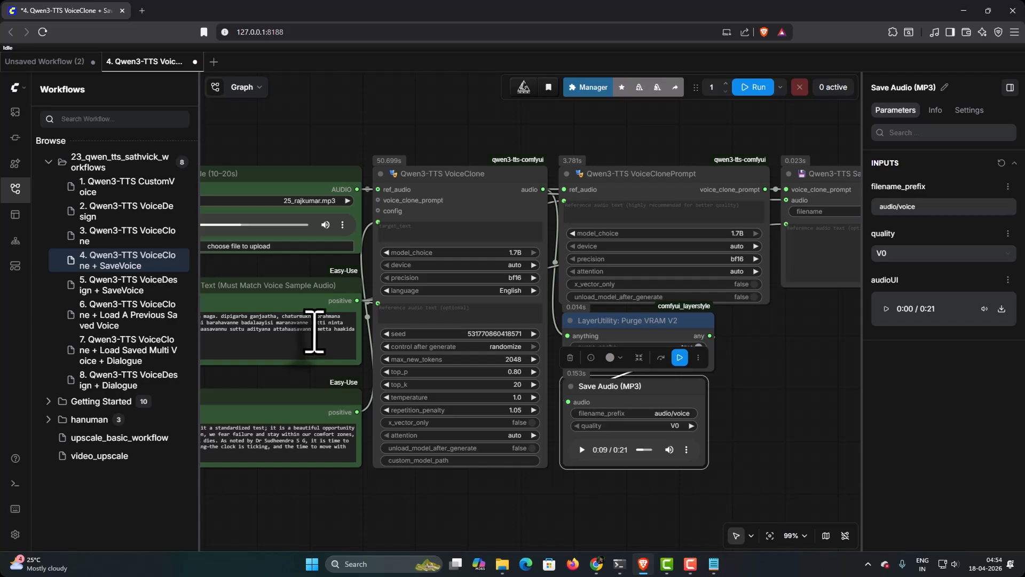
# Switch to the voices folder in File Explorer and check for the saved rajkumar voice files
pyautogui.moveTo(251, 380); pyautogui.dragTo(405, 347)
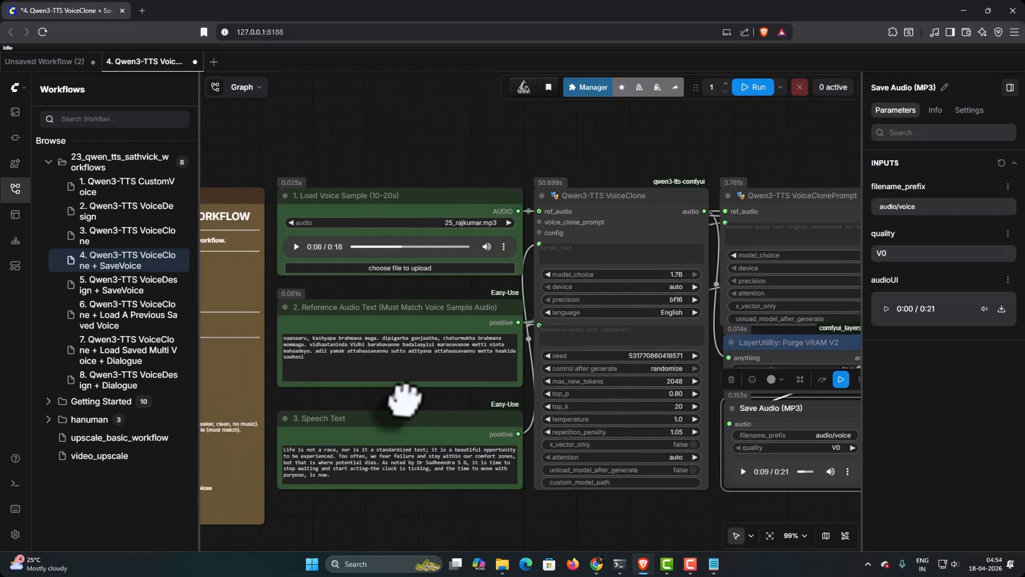
pyautogui.scroll(1, 441, 409)
pyautogui.moveTo(442, 409); pyautogui.dragTo(333, 375)
pyautogui.moveTo(485, 498); pyautogui.dragTo(229, 476)
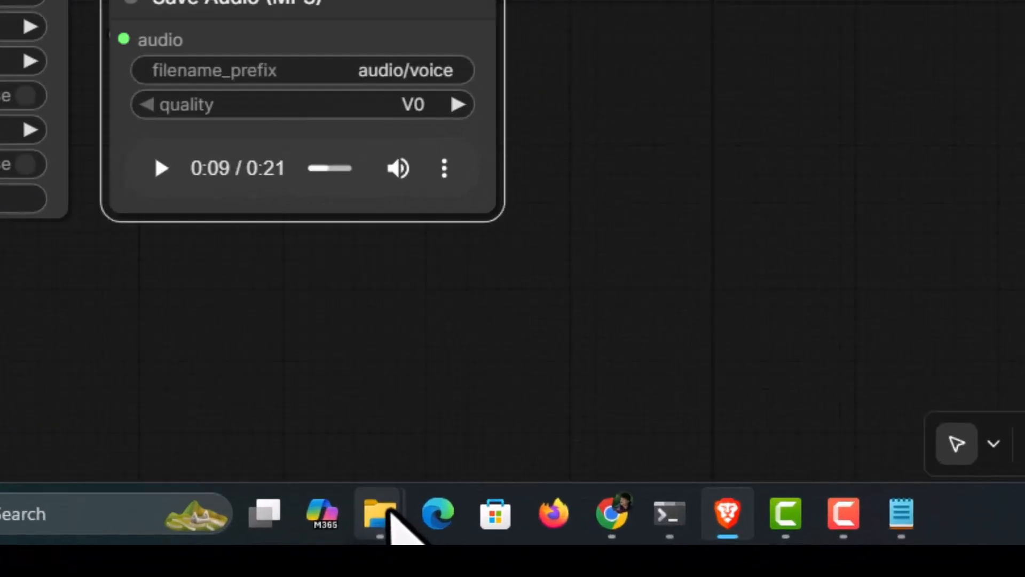
pyautogui.moveTo(389, 511)
pyautogui.click(377, 427)
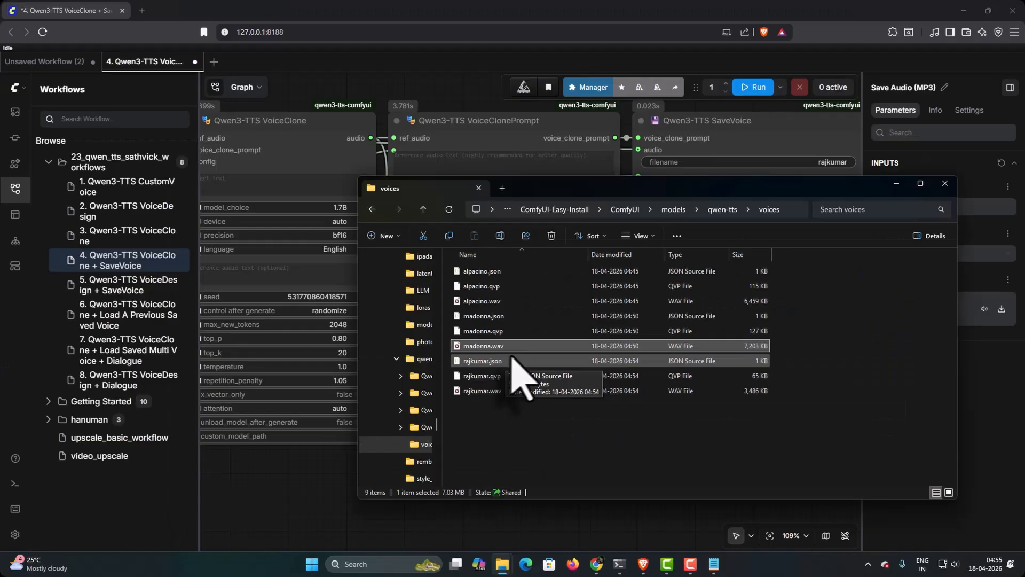
# Back in ComfyUI, load 25_sandra_bullock.mp3 from Downloads\25_voice_samples_prompts into the Load Voice Sample node
pyautogui.click(304, 84)
pyautogui.click(303, 84)
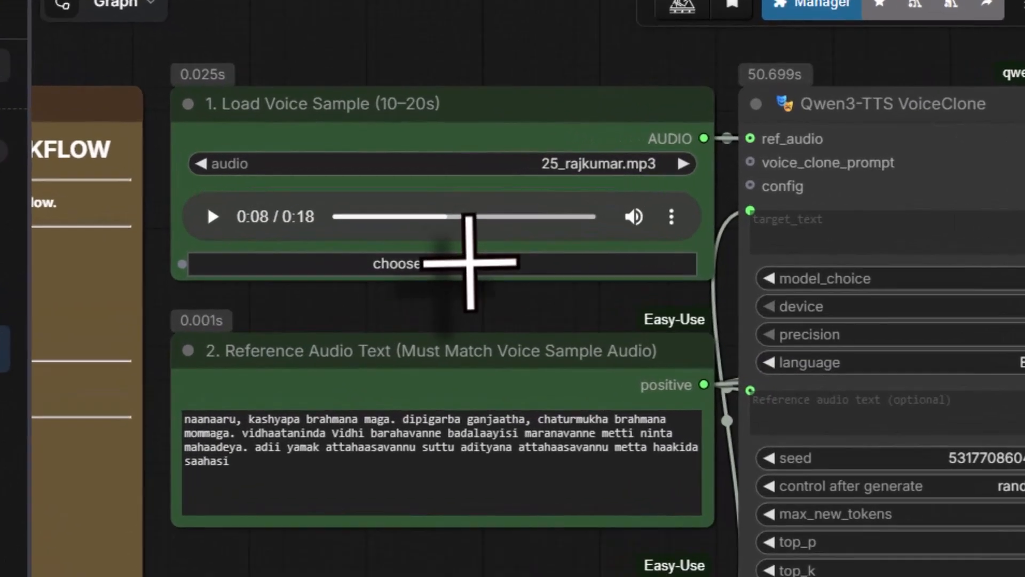
pyautogui.click(470, 262)
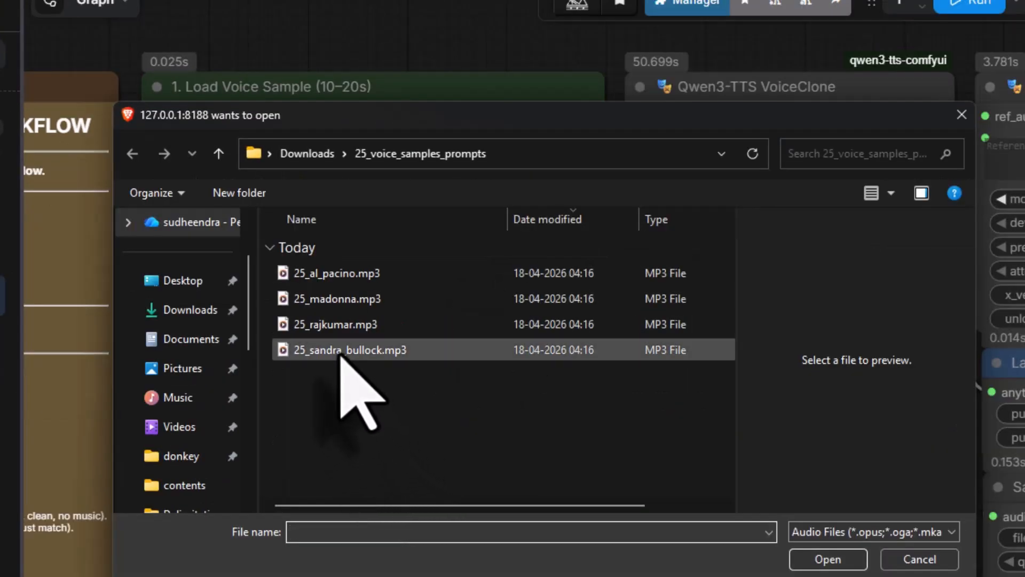
pyautogui.doubleClick(340, 350)
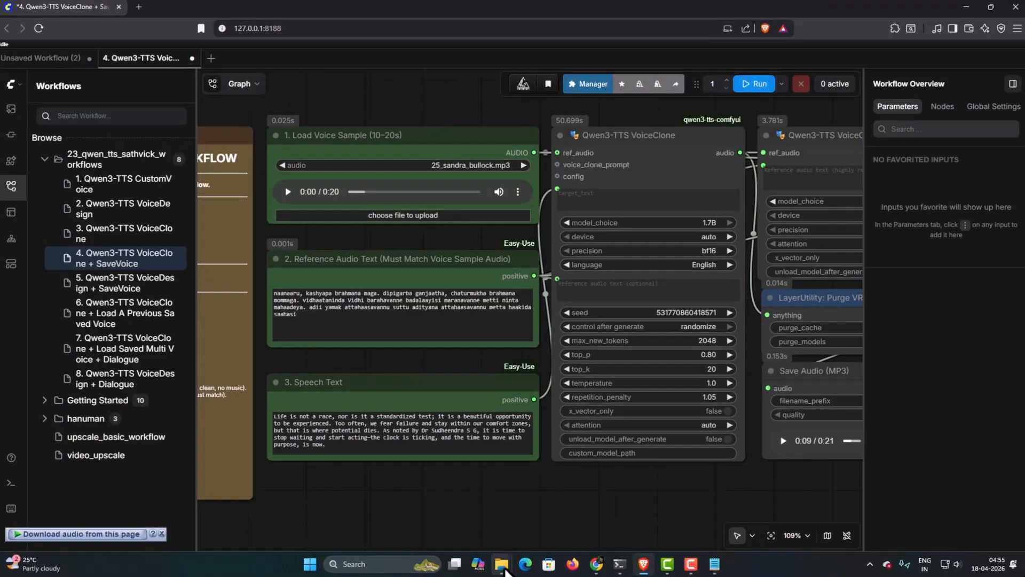
# Switch to the 25_voice_samples_prompts folder in File Explorer, open 25_sandra_bullock.txt and copy its entire transcript
pyautogui.moveTo(503, 565)
pyautogui.click(542, 460)
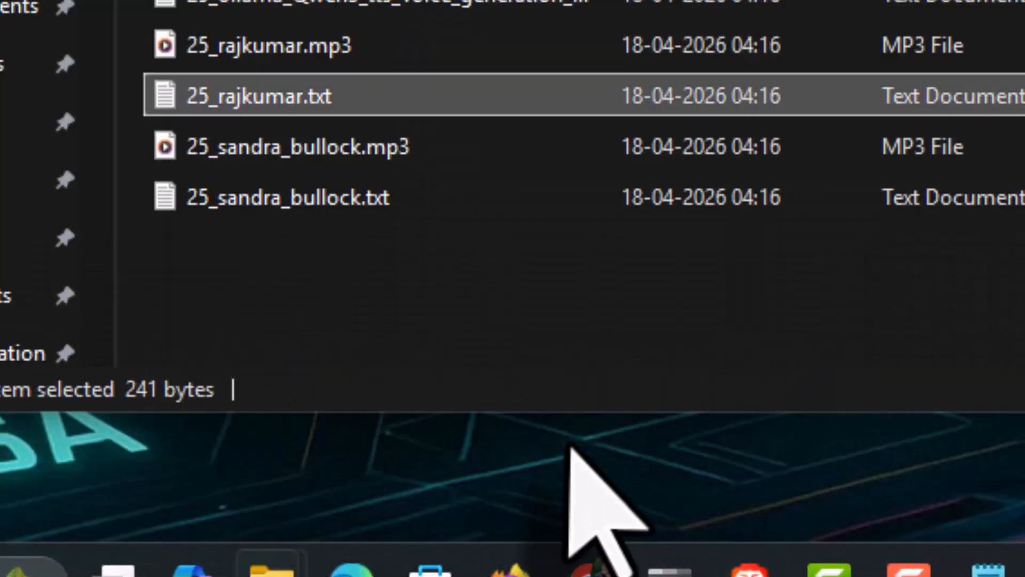
pyautogui.click(321, 196)
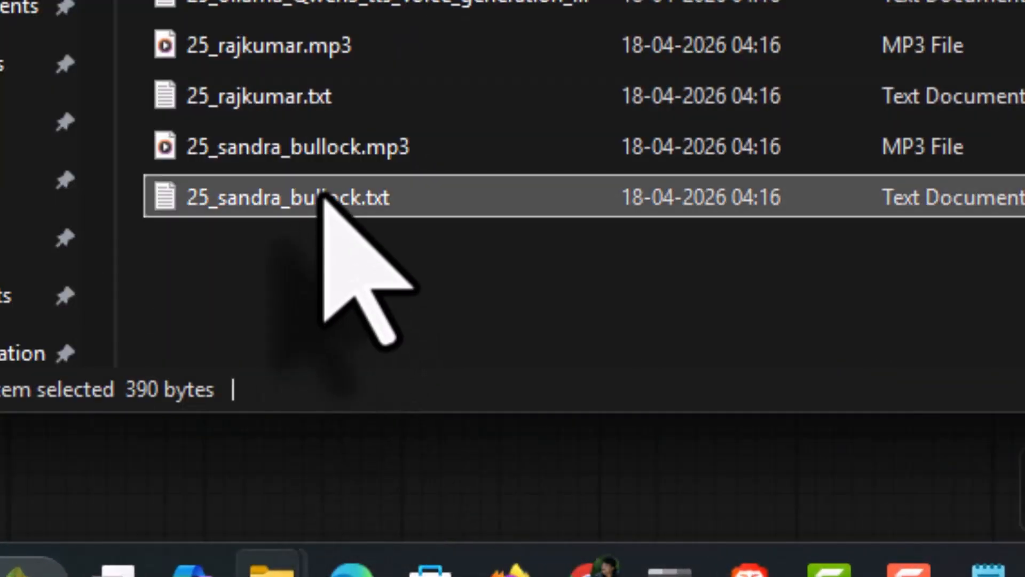
pyautogui.doubleClick(322, 197)
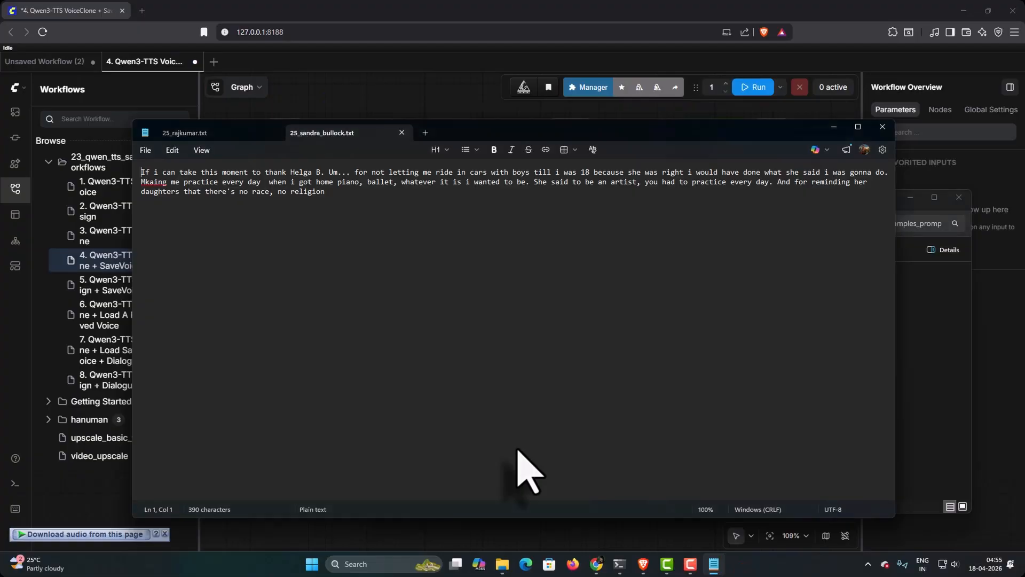
pyautogui.hotkey('ctrl', 'a')
pyautogui.hotkey('ctrl', 'c')
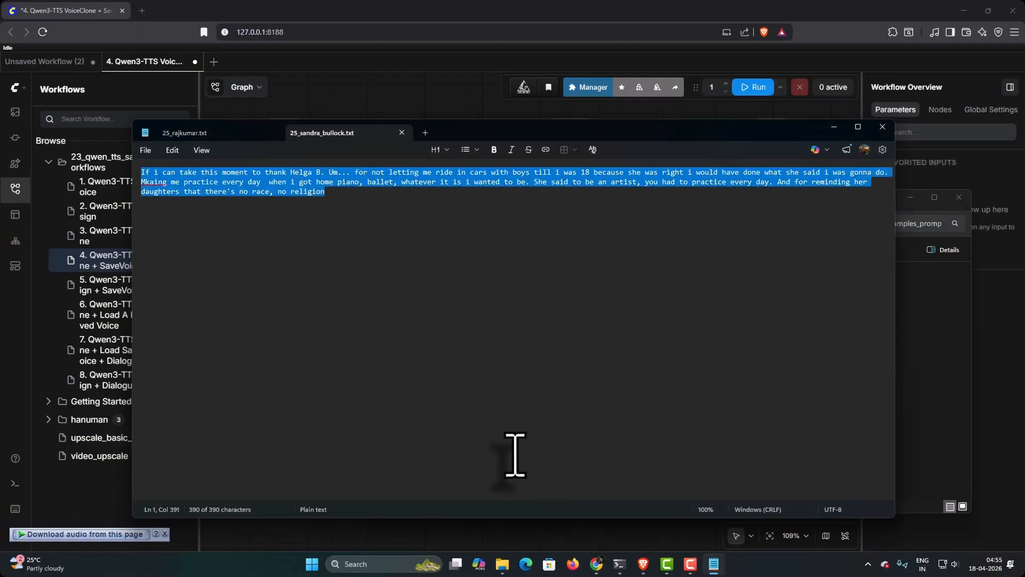
# Return to ComfyUI and replace the Reference Audio Text node's text with the copied 25_sandra_bullock.txt transcript
pyautogui.click(355, 12)
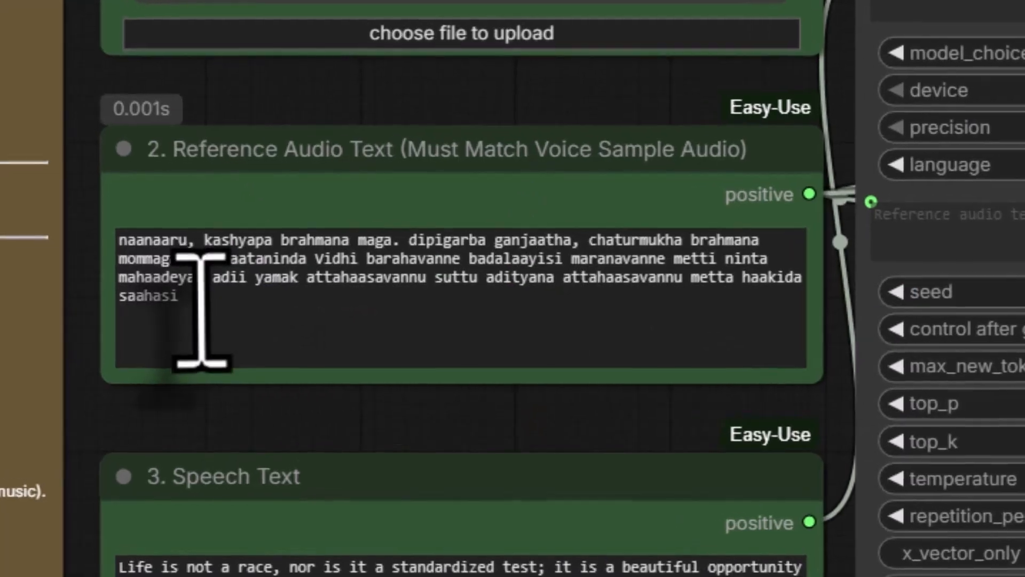
pyautogui.moveTo(309, 317); pyautogui.dragTo(250, 282)
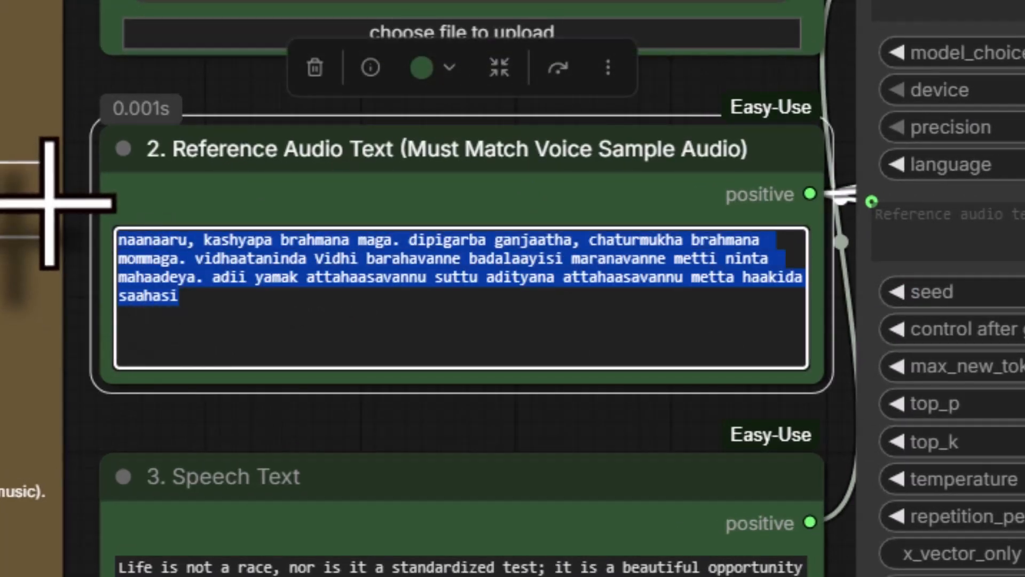
pyautogui.press('BackSpace')
pyautogui.hotkey('ctrl', 'v')
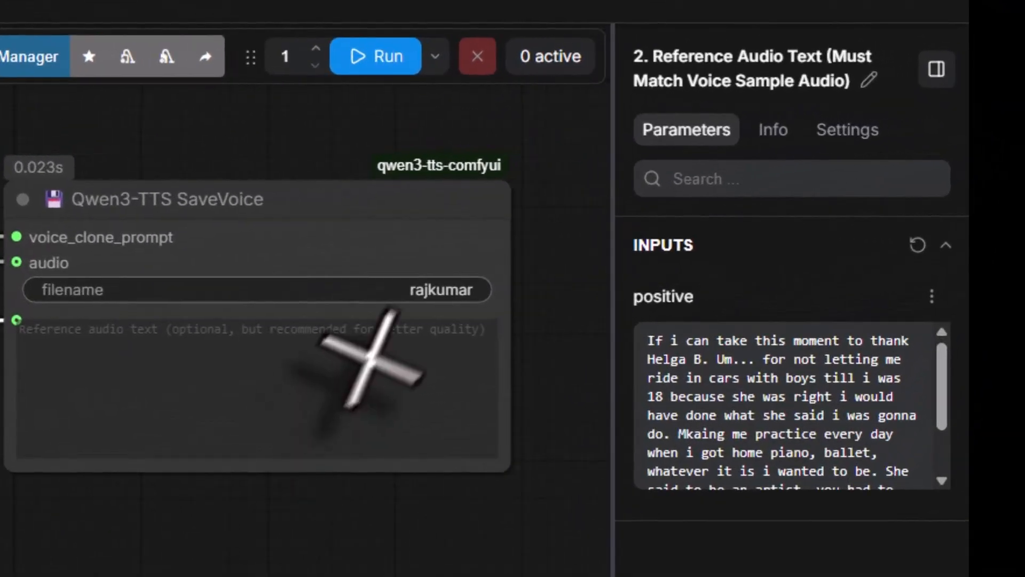
# Set the Qwen3-TTS SaveVoice node's filename to sandrabullock and run the workflow
pyautogui.click(832, 206)
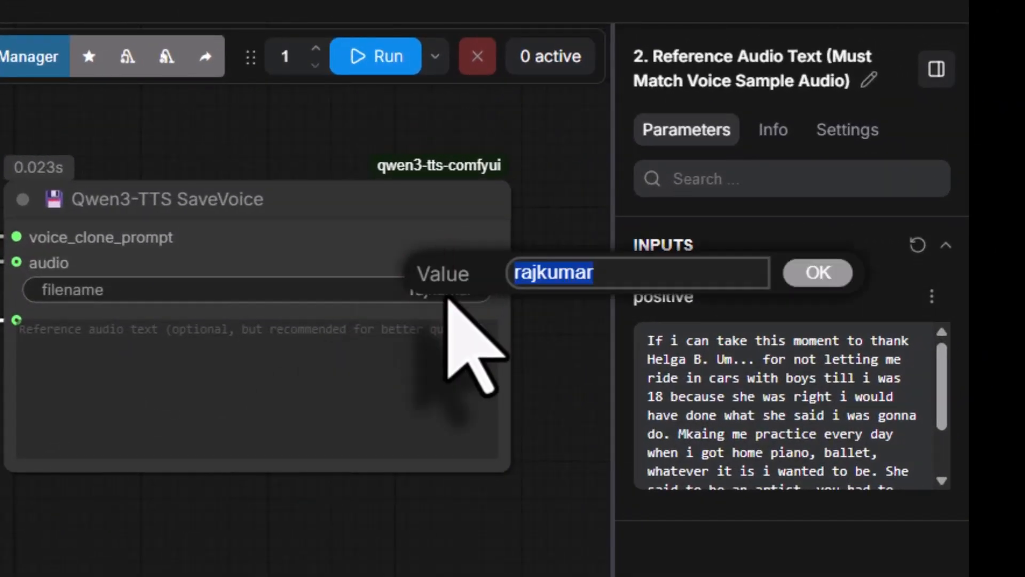
pyautogui.write('sandrabullock')
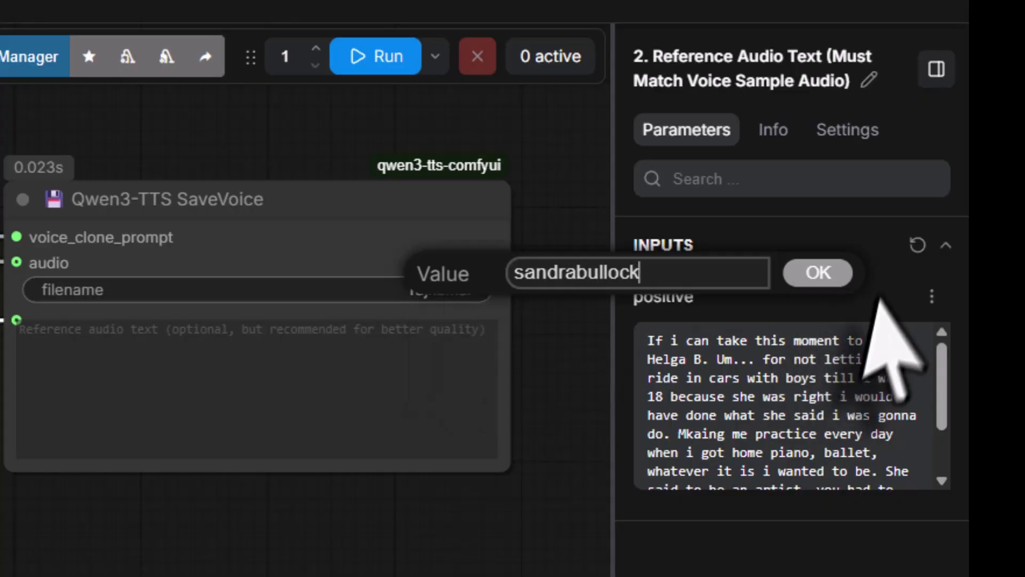
pyautogui.click(798, 274)
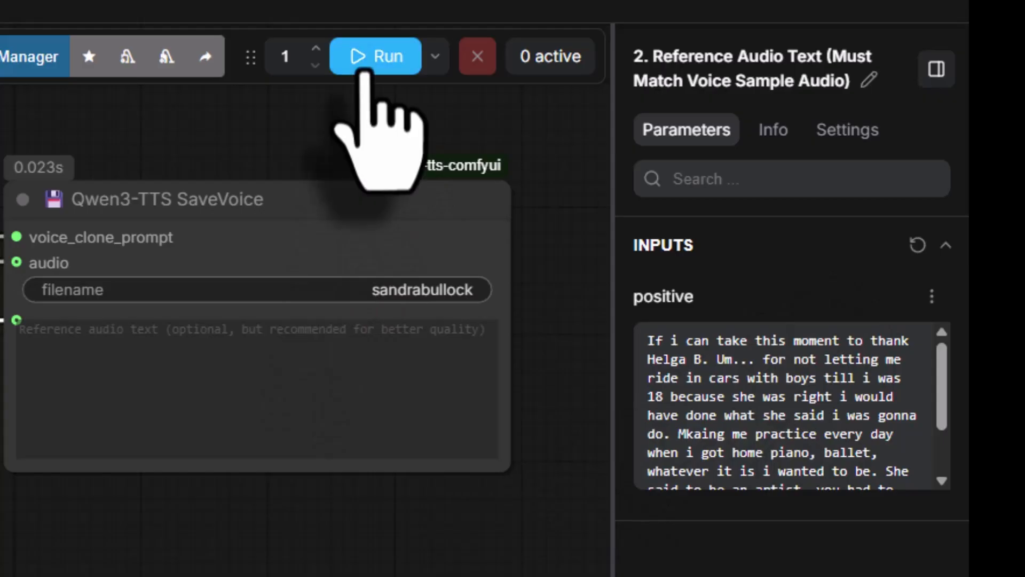
pyautogui.click(365, 70)
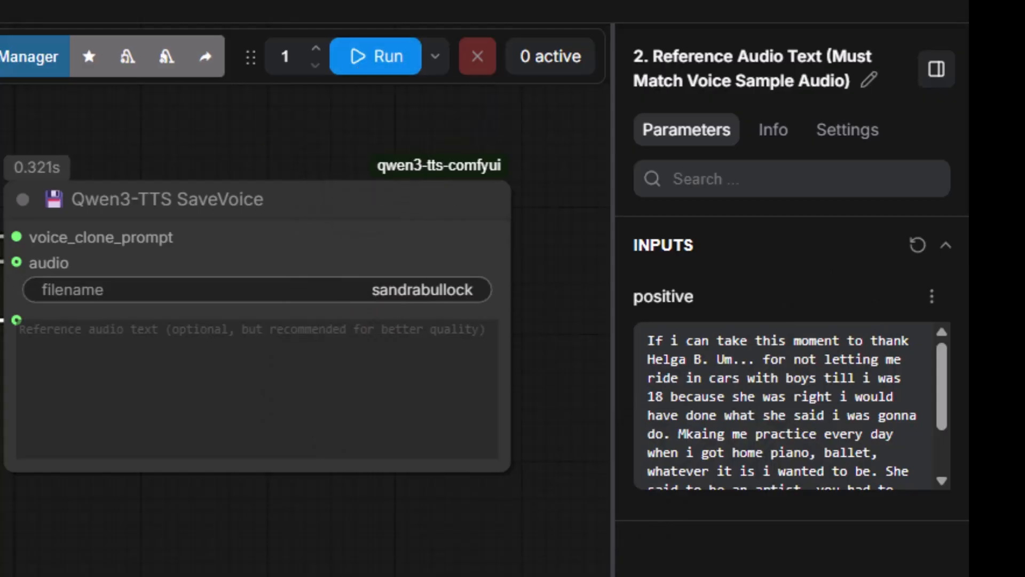
# Check the finished run in the console and play both the 25_sandra_bullock.mp3 sample and the generated Save Audio (MP3) speech
pyautogui.hotkey('alt', 'Tab')
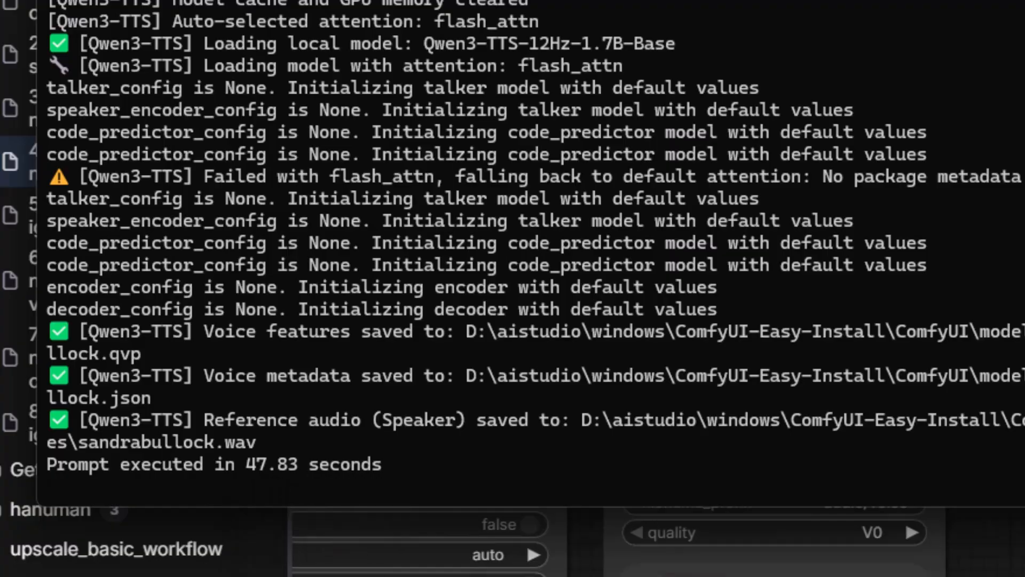
pyautogui.moveTo(570, 461); pyautogui.dragTo(789, 459)
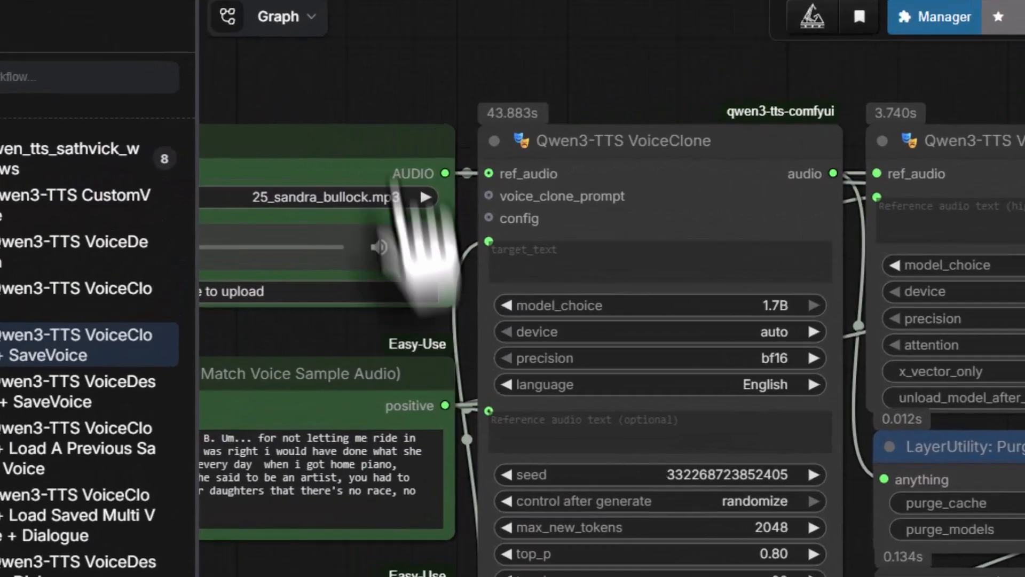
pyautogui.moveTo(430, 57); pyautogui.dragTo(902, 126)
pyautogui.click(352, 380)
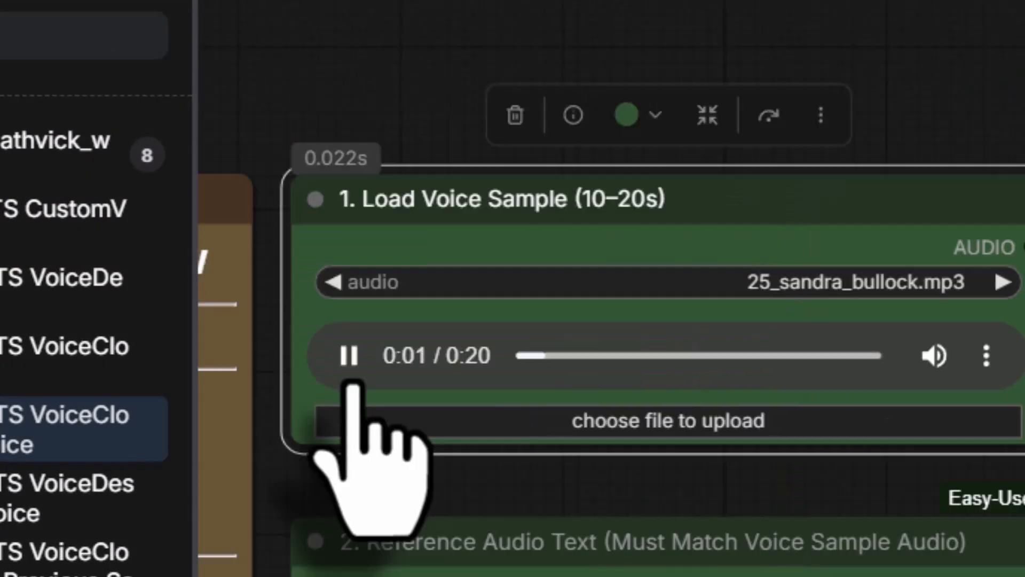
pyautogui.click(349, 358)
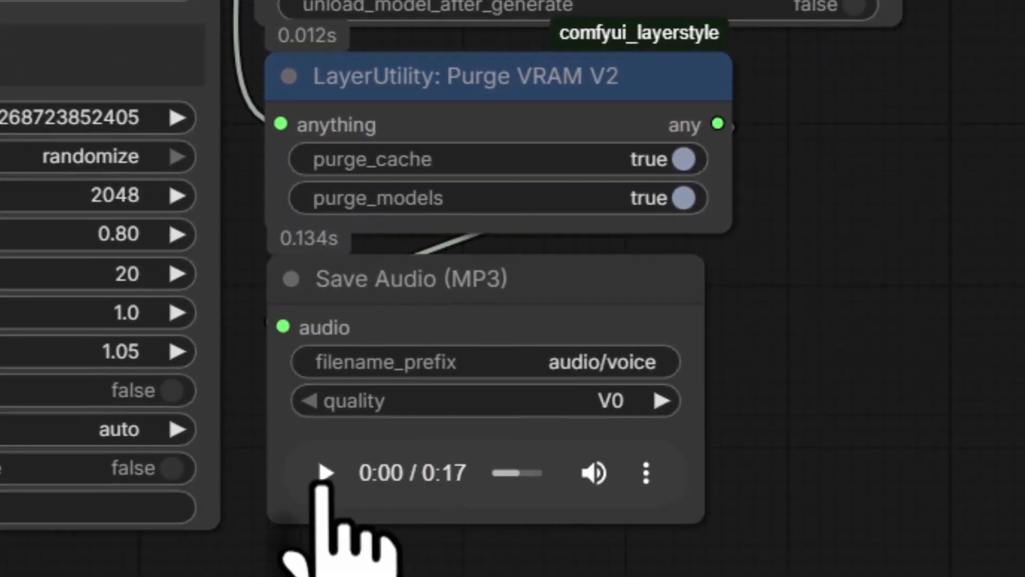
pyautogui.click(324, 473)
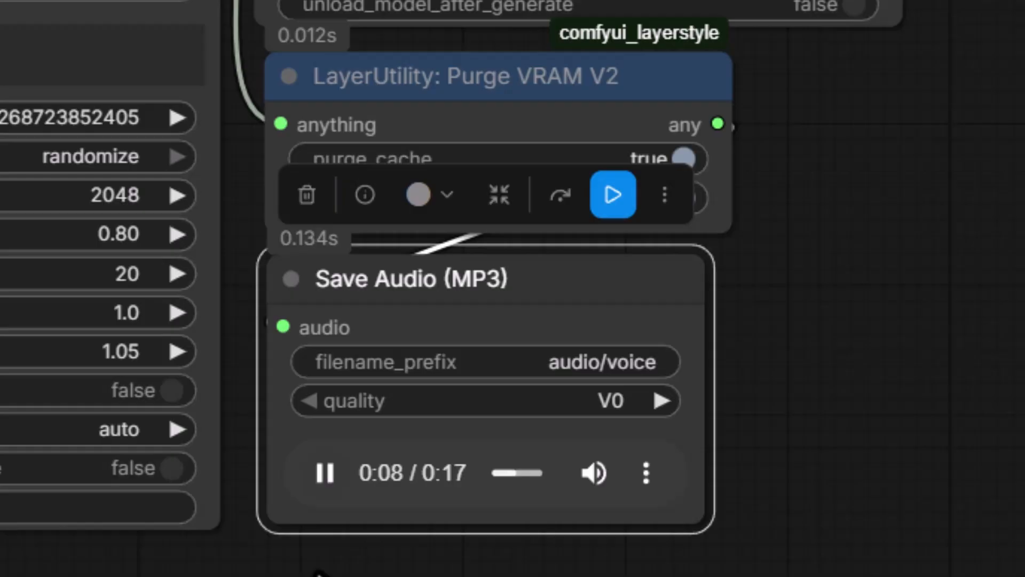
pyautogui.click(324, 472)
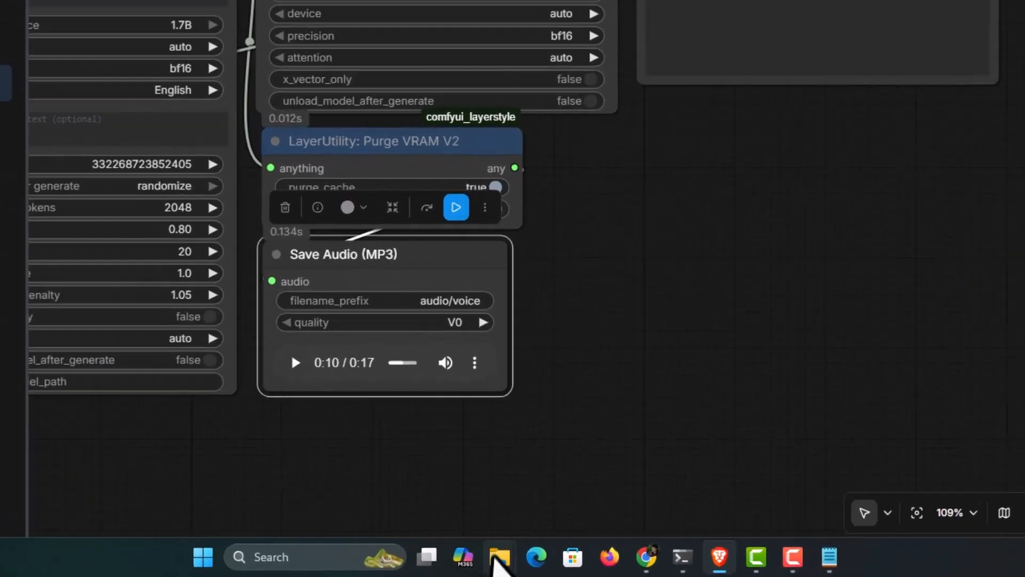
# Check for the saved sandrabullock files in File Explorer's voices folder, and return to the sample nodes in ComfyUI
pyautogui.moveTo(495, 561)
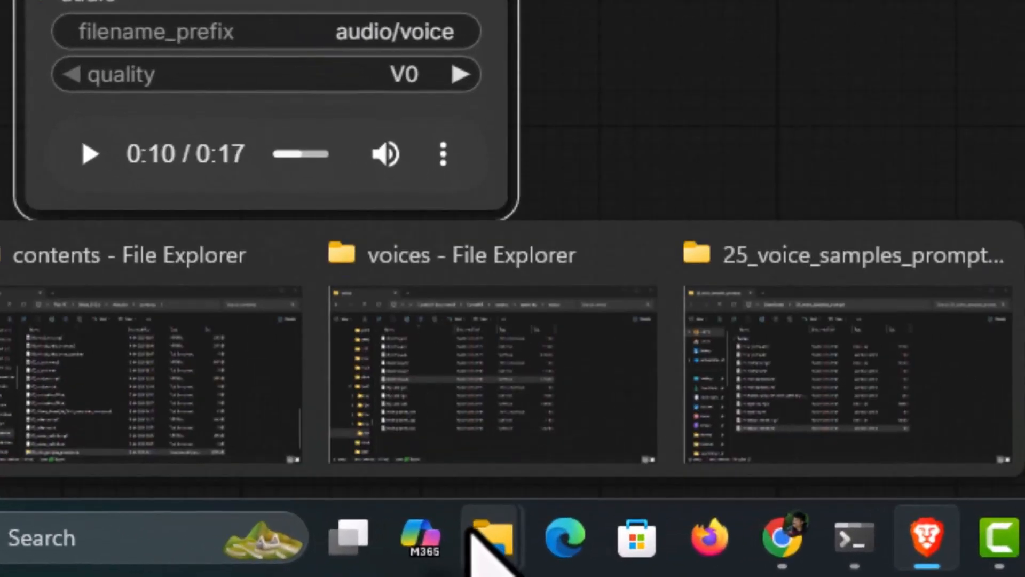
pyautogui.click(471, 411)
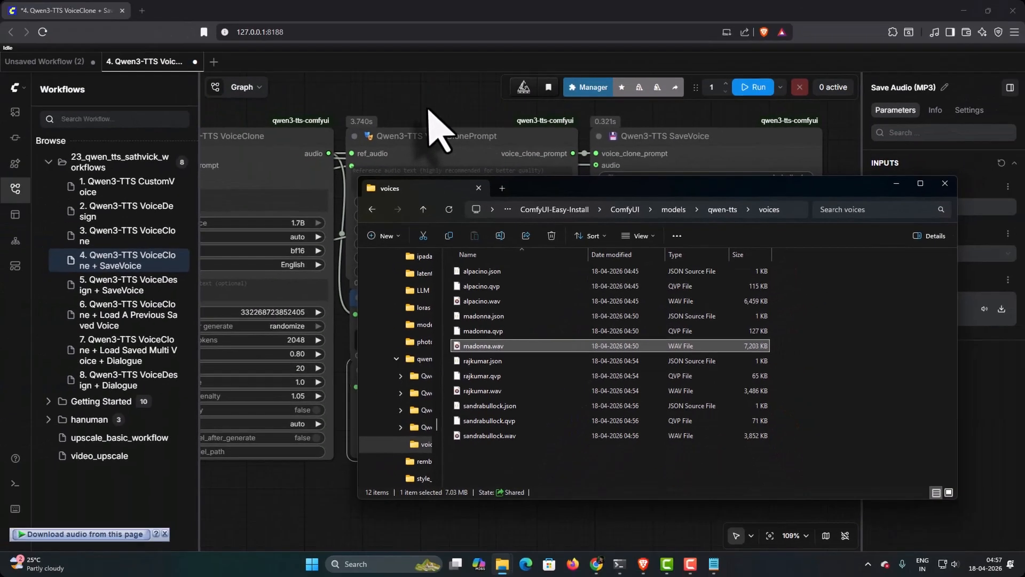
pyautogui.click(427, 109)
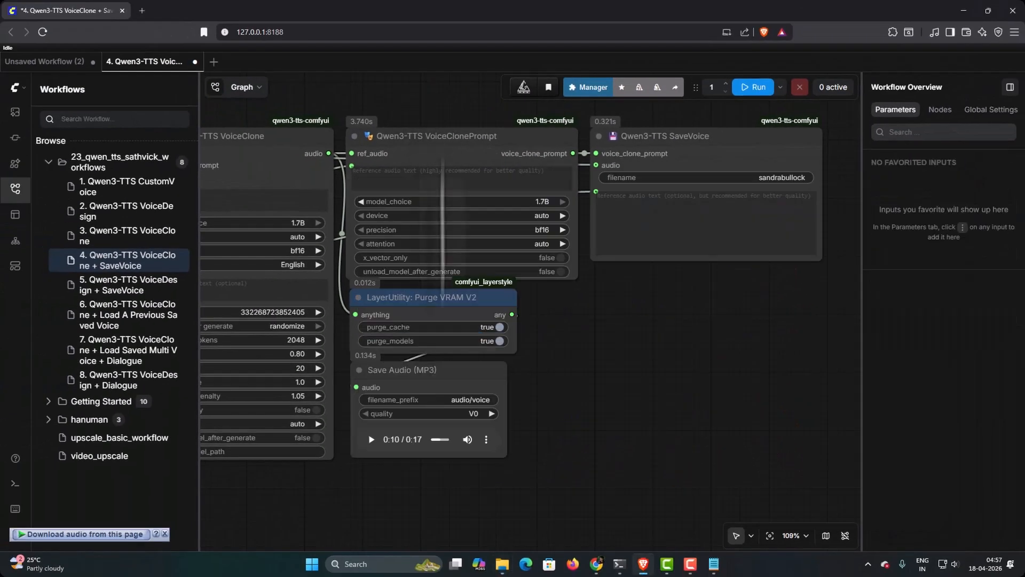
pyautogui.moveTo(334, 516); pyautogui.dragTo(728, 543)
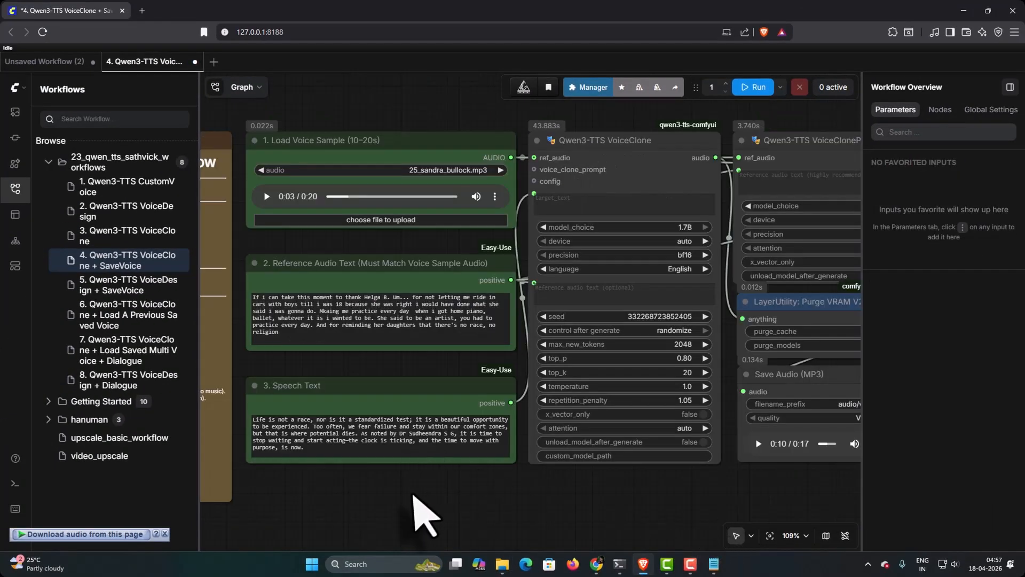
pyautogui.moveTo(549, 512)
pyautogui.mouseDown()
pyautogui.moveTo(552, 499)
pyautogui.moveTo(565, 510)
pyautogui.mouseUp()
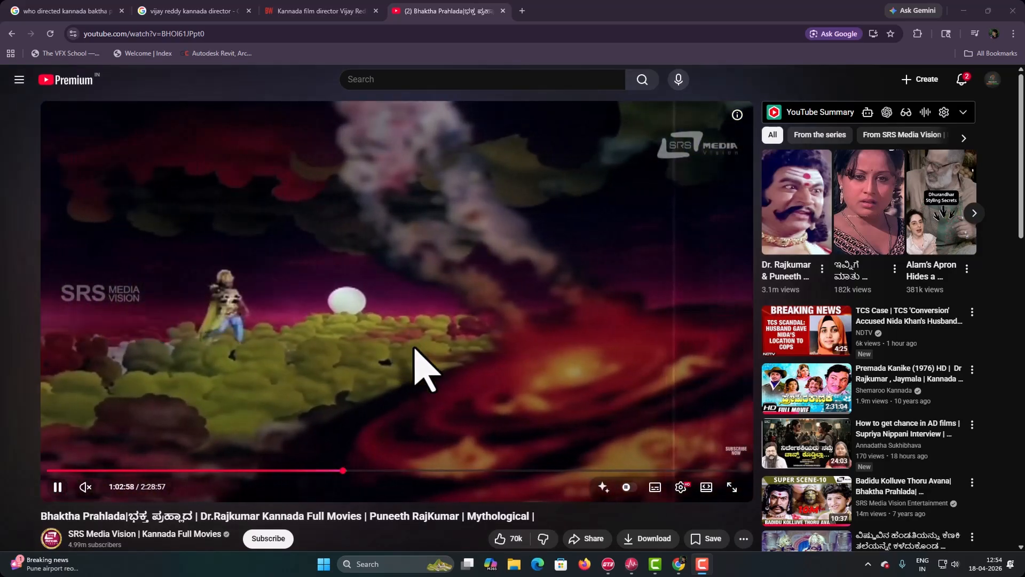
# In Chrome, switch from the Bhaktha Prahlada YouTube video to the Businessworld article about Kannada film director Vijay Reddy
pyautogui.click(323, 12)
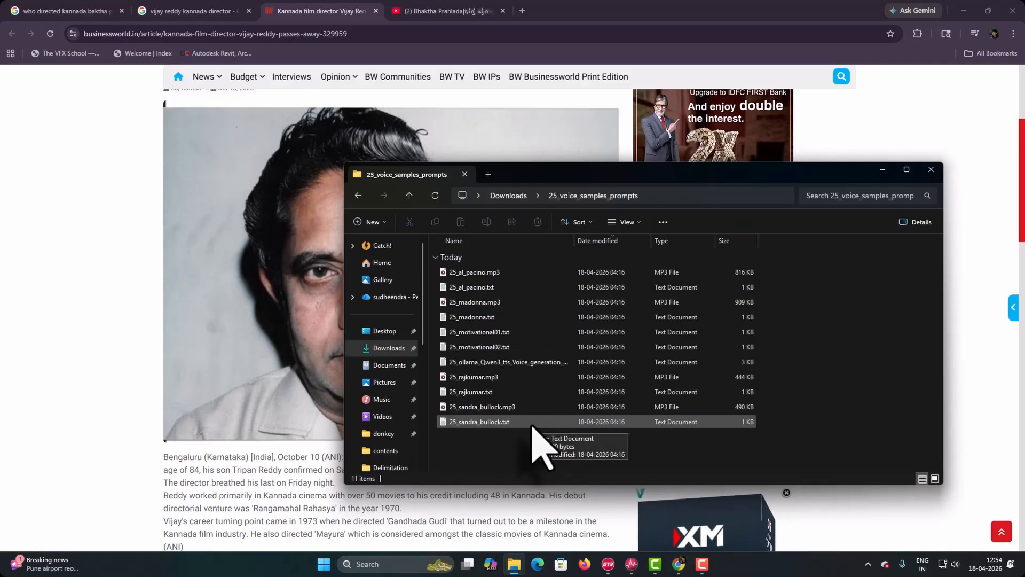
# Play 25_rajkumar.mp3 from the 25_voice_samples_prompts folder in VLC media player and pause it
pyautogui.click(481, 377)
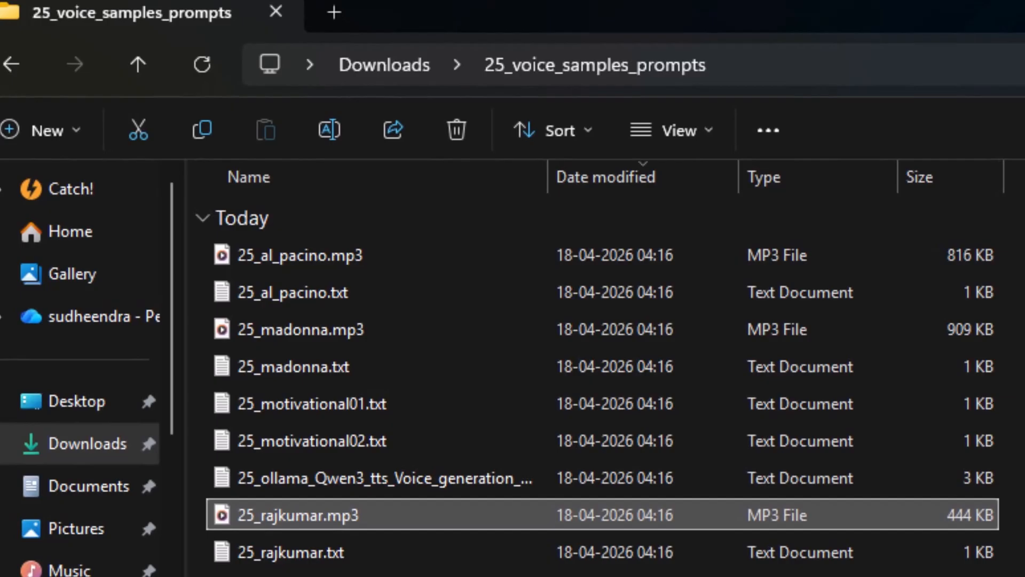
pyautogui.rightClick(294, 515)
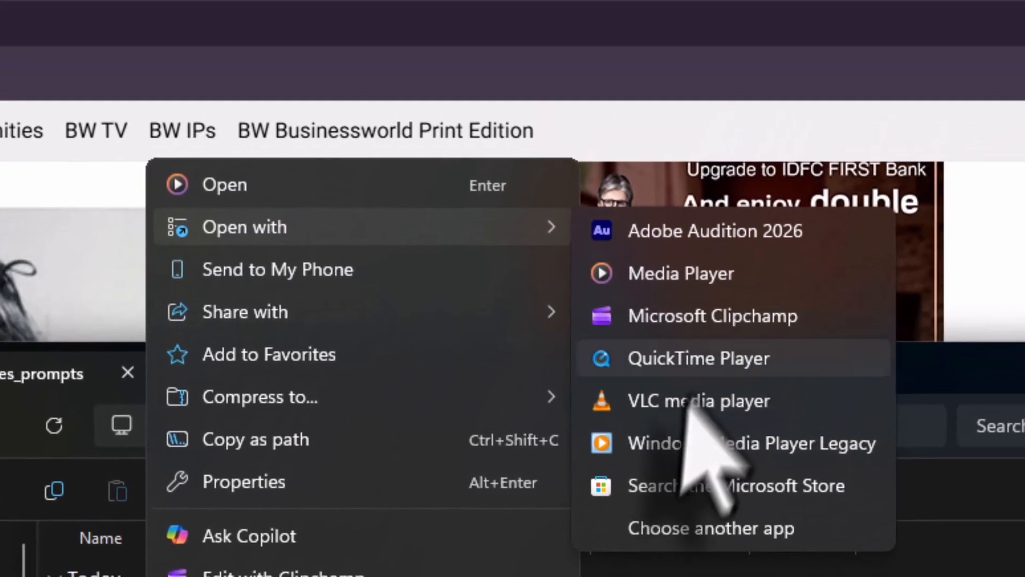
pyautogui.click(789, 143)
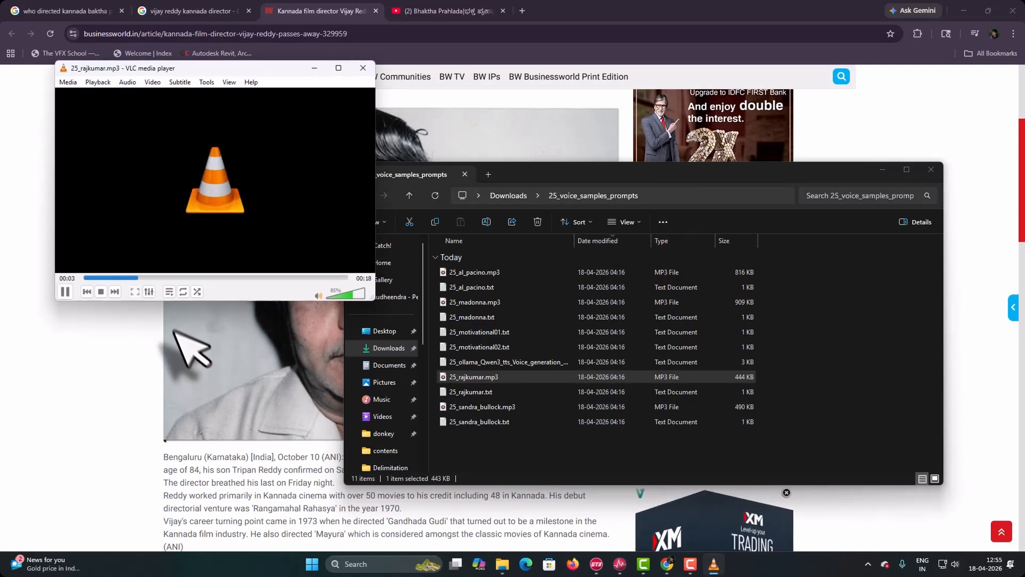
pyautogui.click(64, 292)
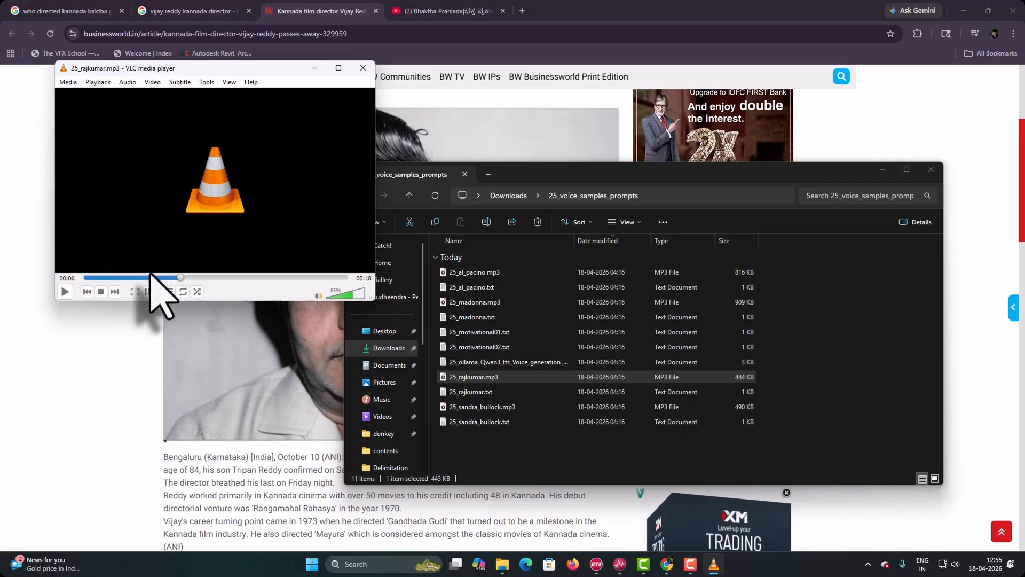
# Open chatgpt.com in a new Chrome tab and attach 25_rajkumar.mp3 to a new chat
pyautogui.click(523, 12)
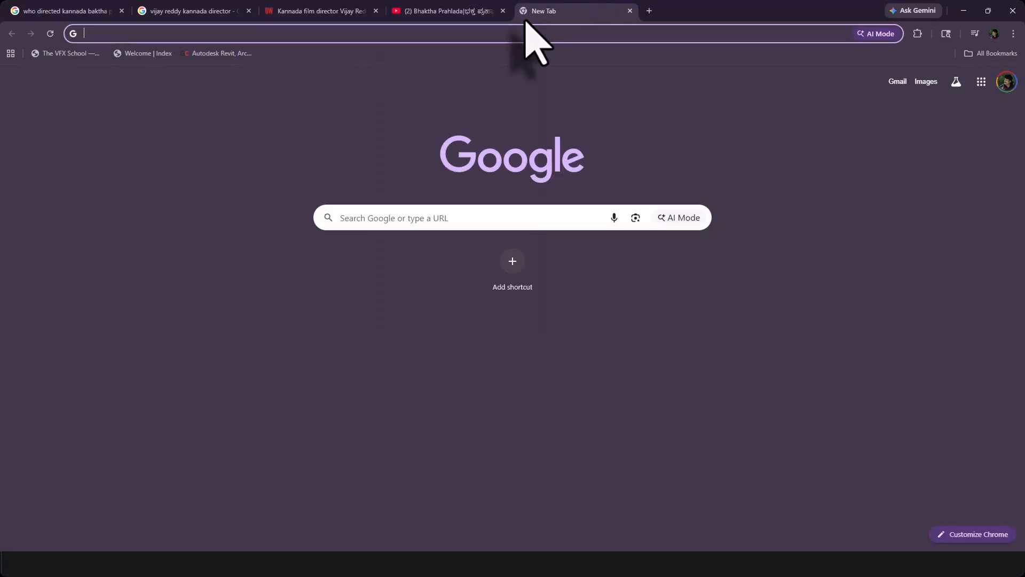
pyautogui.write('chatgpt.com')
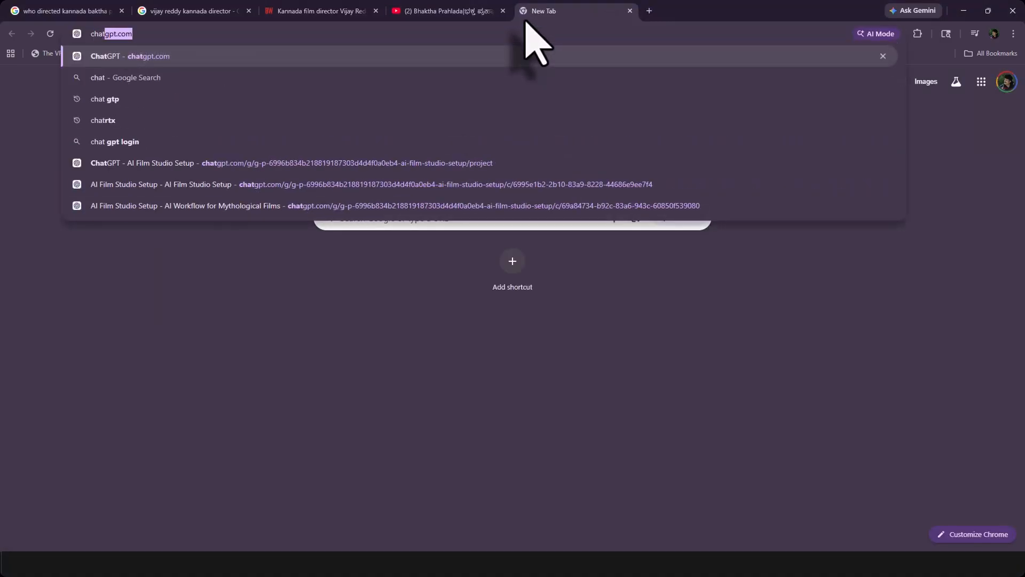
pyautogui.press('Return')
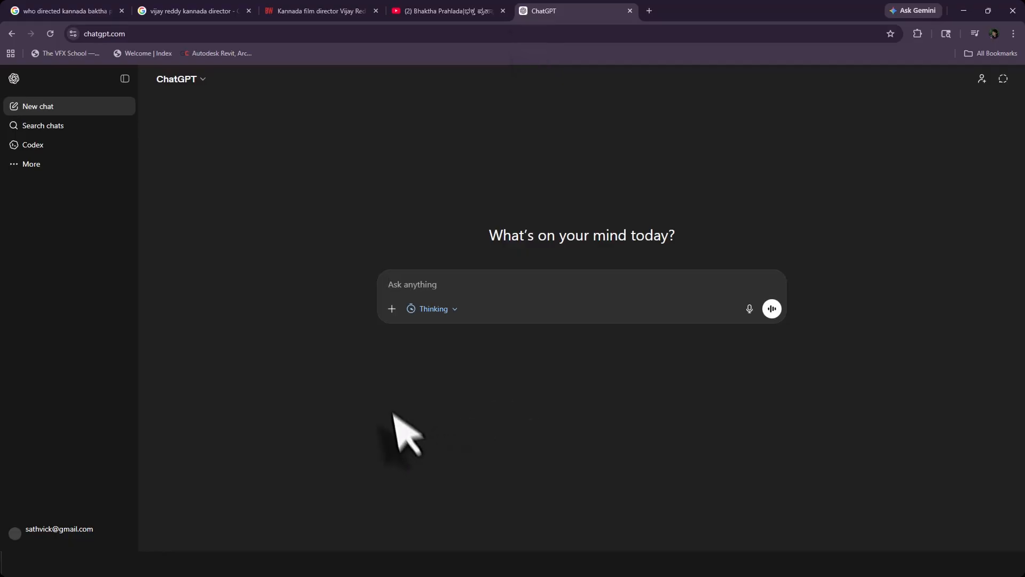
pyautogui.click(392, 309)
pyautogui.click(403, 327)
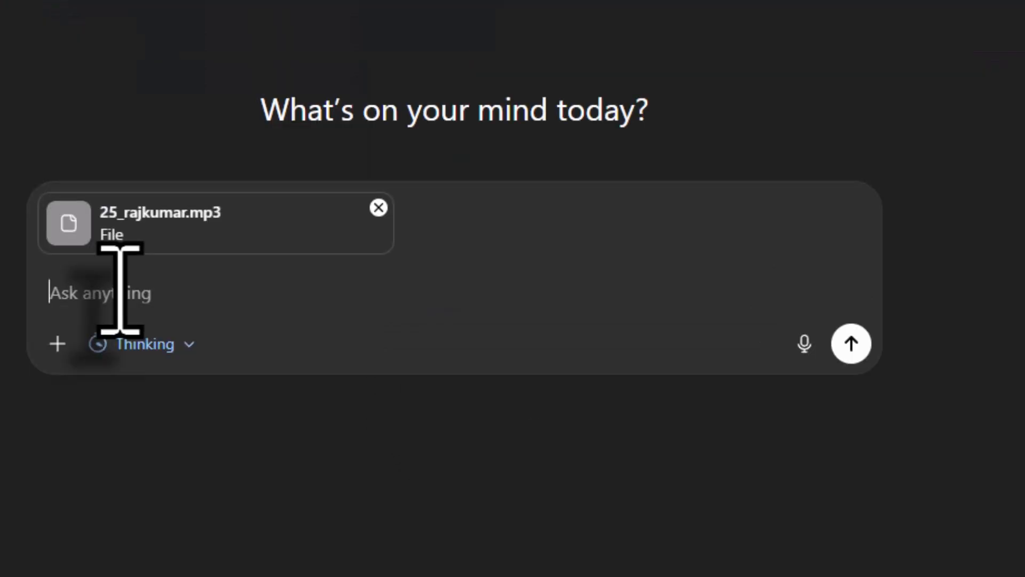
# Ask "give me a prompt for qwen 3 tts audio model to generate the voice similar to the tone and expression and emotion in the attached mp3 file"
pyautogui.write('give me a prompt for qwen 3 tts audio model to generate the voice similar to the tone and')
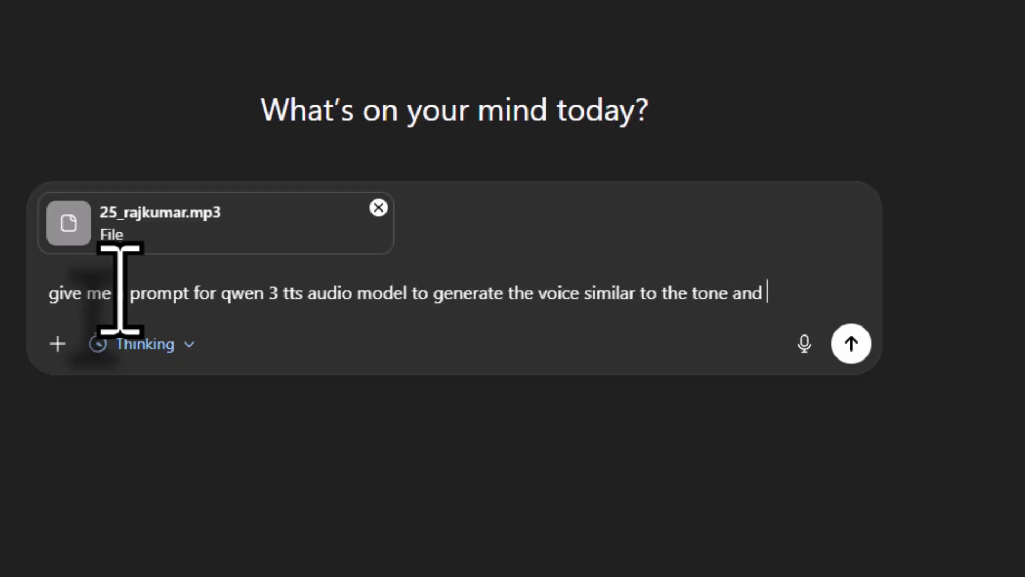
pyautogui.write('n and emotion in tha')
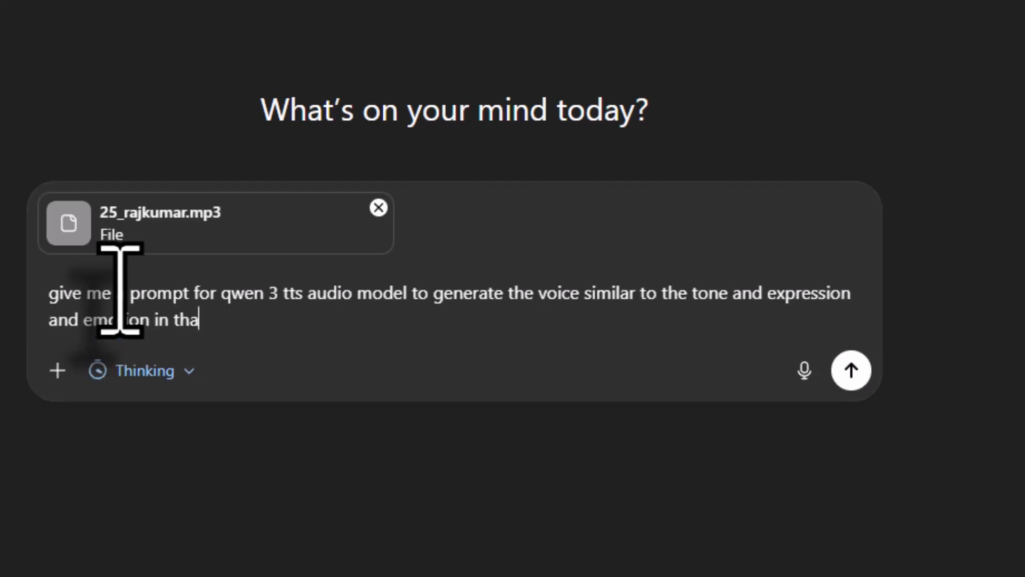
pyautogui.press('BackSpace')
pyautogui.write('e attached mp3 file')
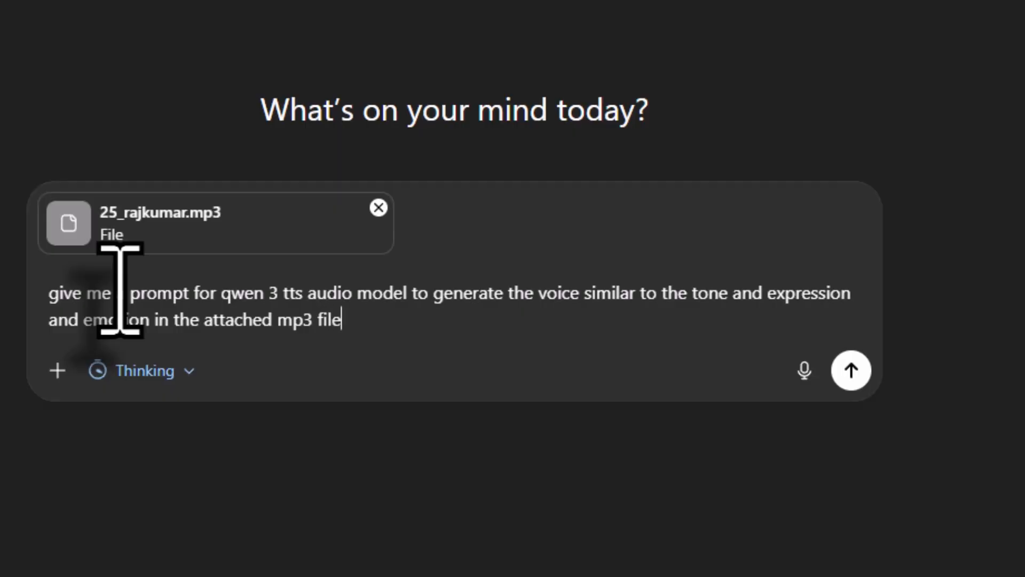
pyautogui.press('Return')
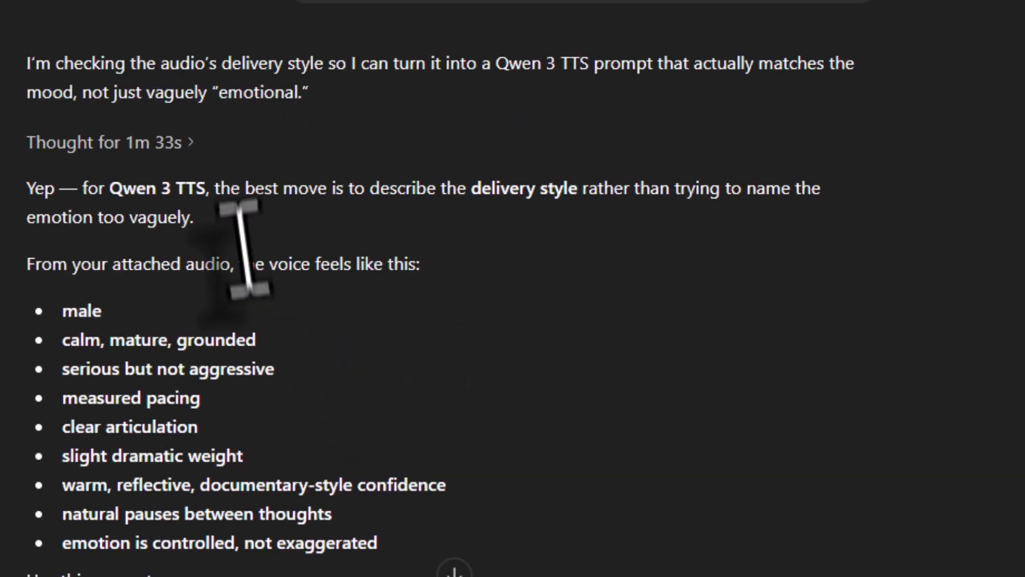
# Read through the voice description in the reply and copy the suggested prompt beginning "Style: Deep mature male narrator"
pyautogui.scroll(-2, 258, 193)
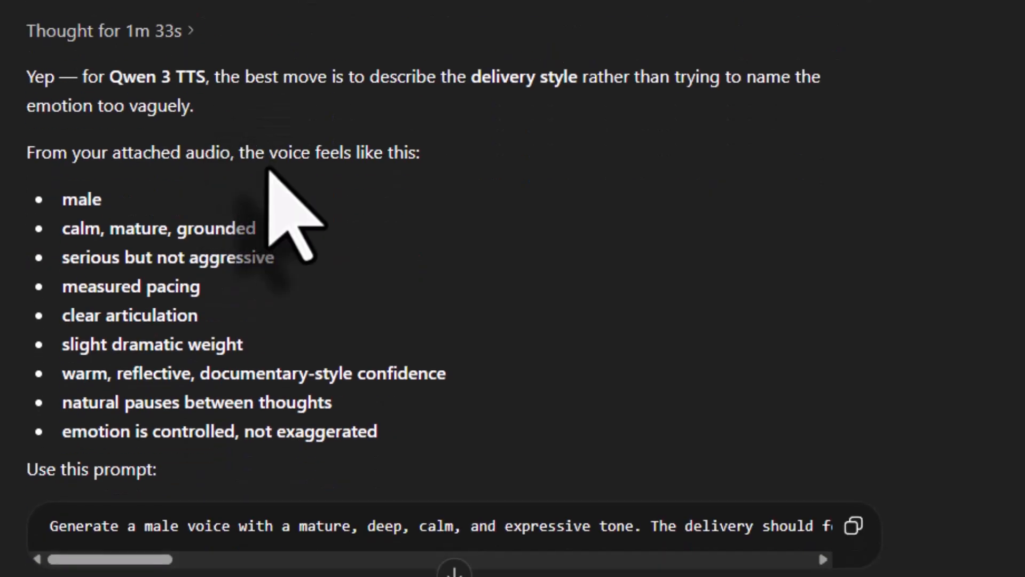
pyautogui.scroll(-2, 269, 160)
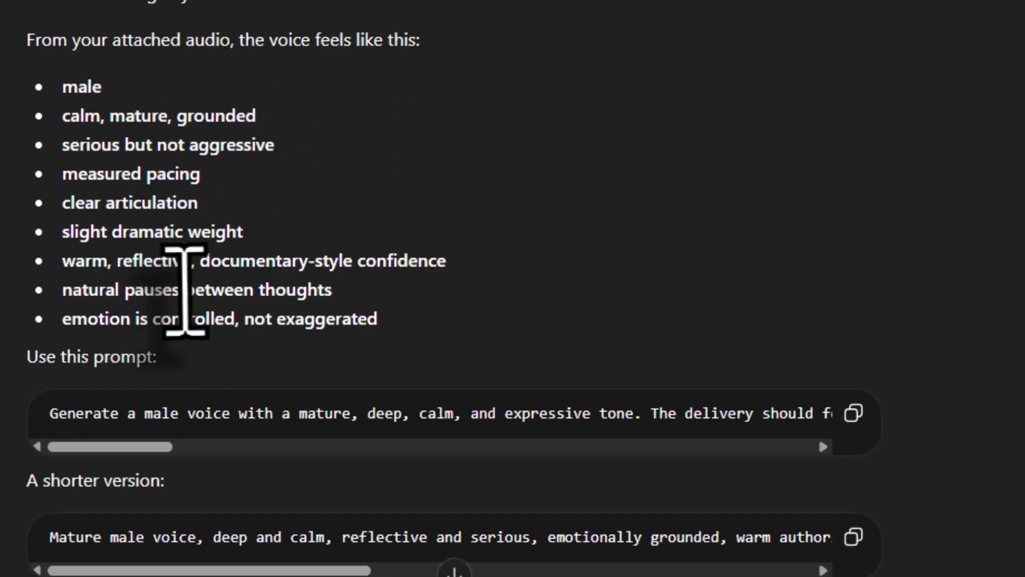
pyautogui.scroll(-6, 92, 320)
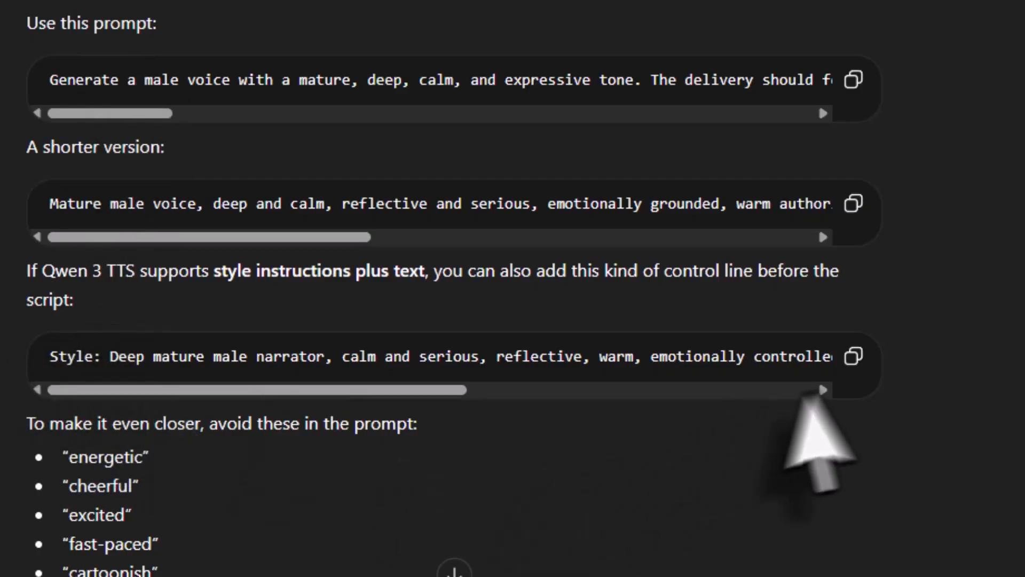
pyautogui.click(842, 357)
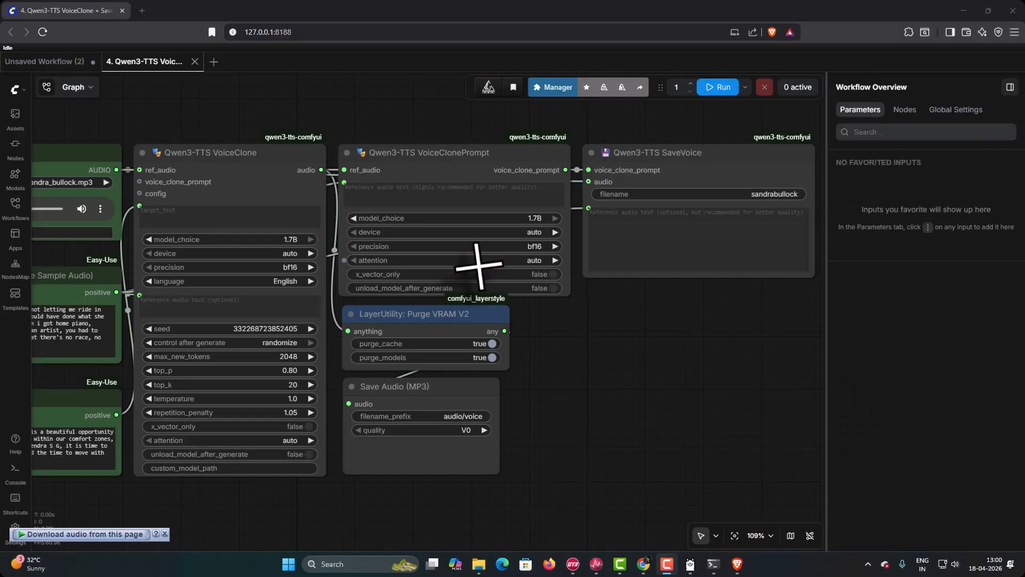
# Open the 5. Qwen3-TTS VoiceDesign + SaveVoice workflow in ComfyUI and replace the Voice Direction text with the copied style prompt
pyautogui.moveTo(179, 135); pyautogui.dragTo(323, 141)
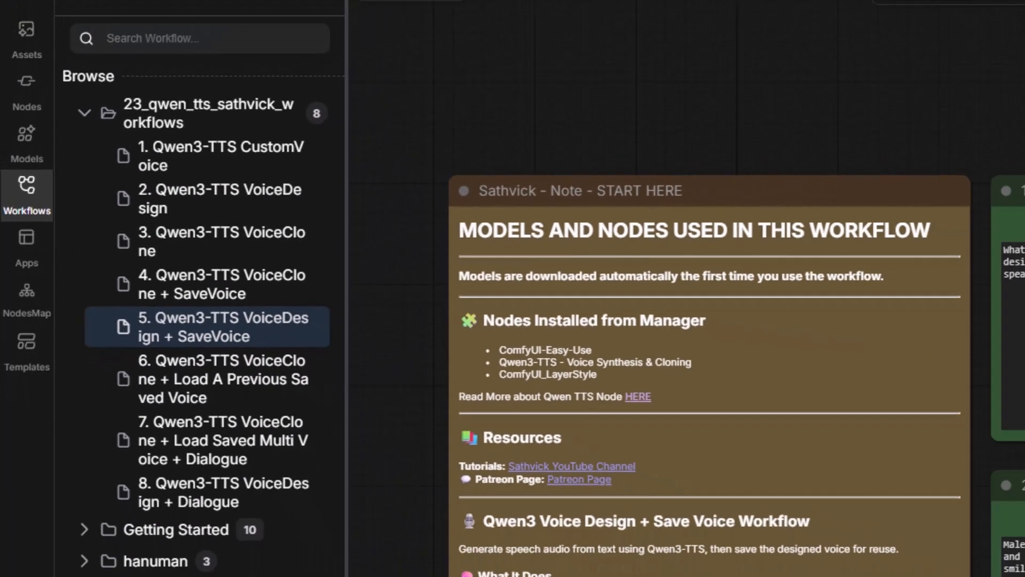
pyautogui.moveTo(676, 496); pyautogui.dragTo(501, 463)
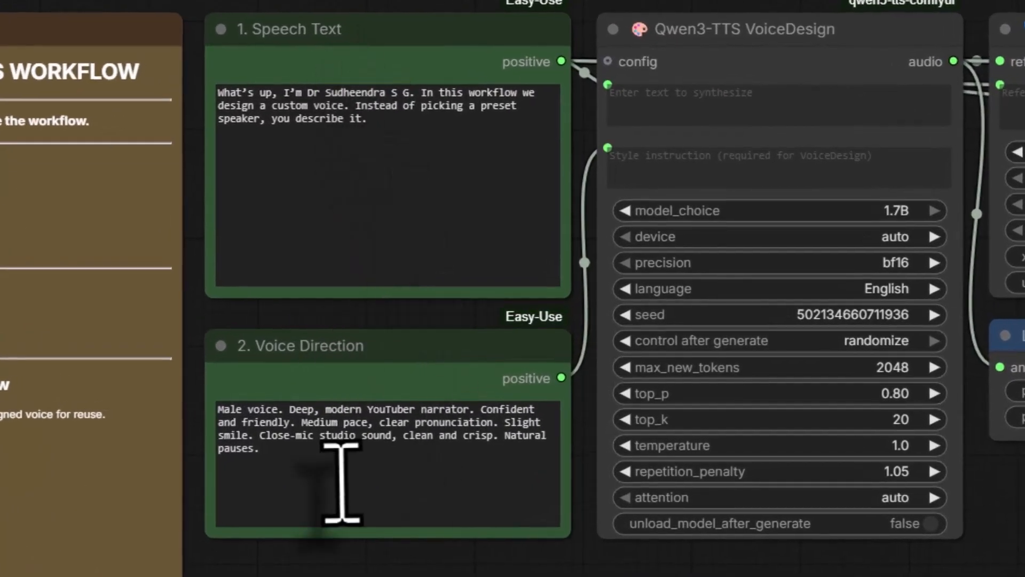
pyautogui.moveTo(268, 462); pyautogui.dragTo(180, 392)
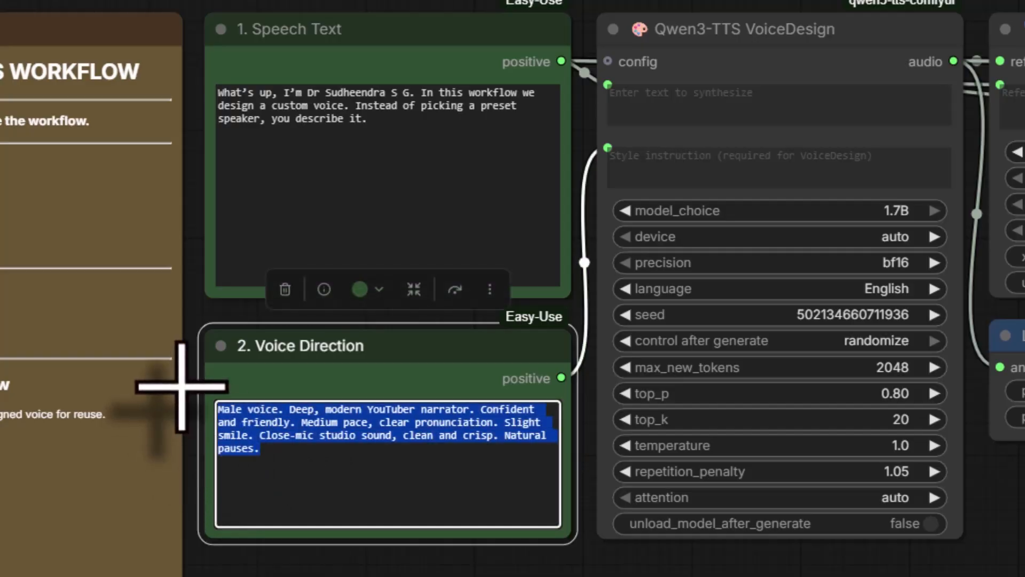
pyautogui.hotkey('ctrl', 'v')
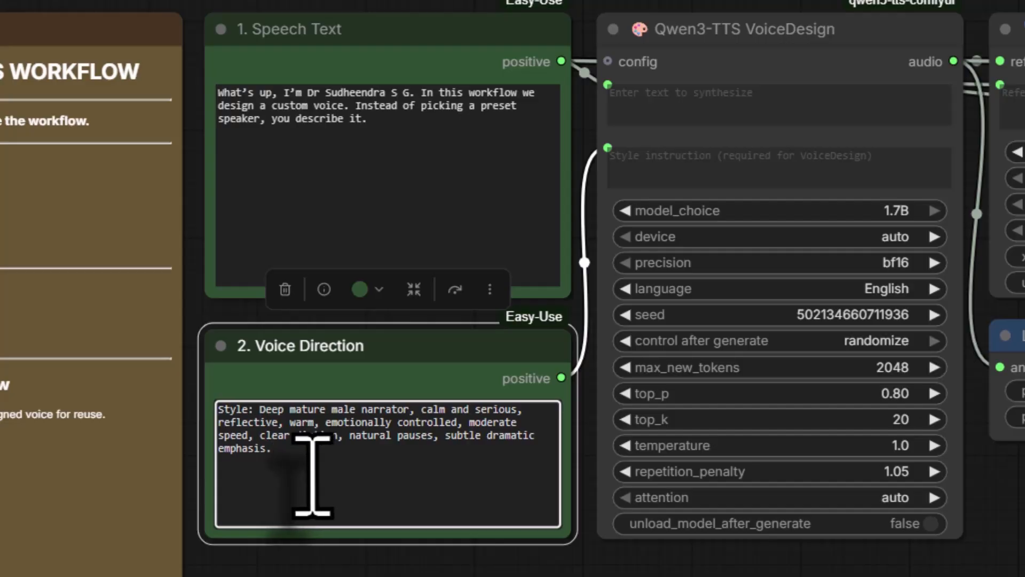
# Open 25_motivational02.txt from the 25_voice_samples_prompts folder in File Explorer and copy its whole text
pyautogui.hotkey('alt', 'Tab')
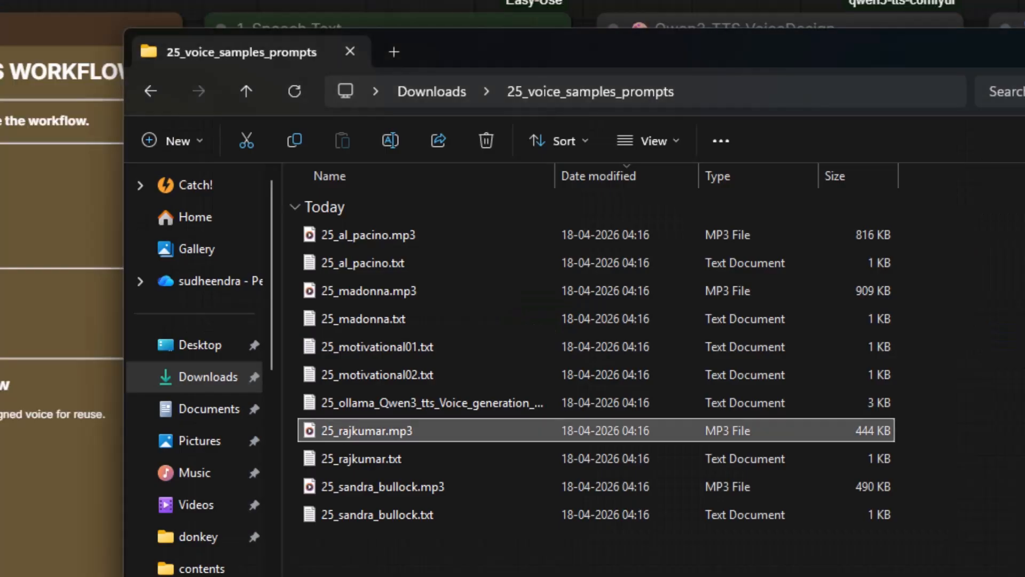
pyautogui.doubleClick(384, 375)
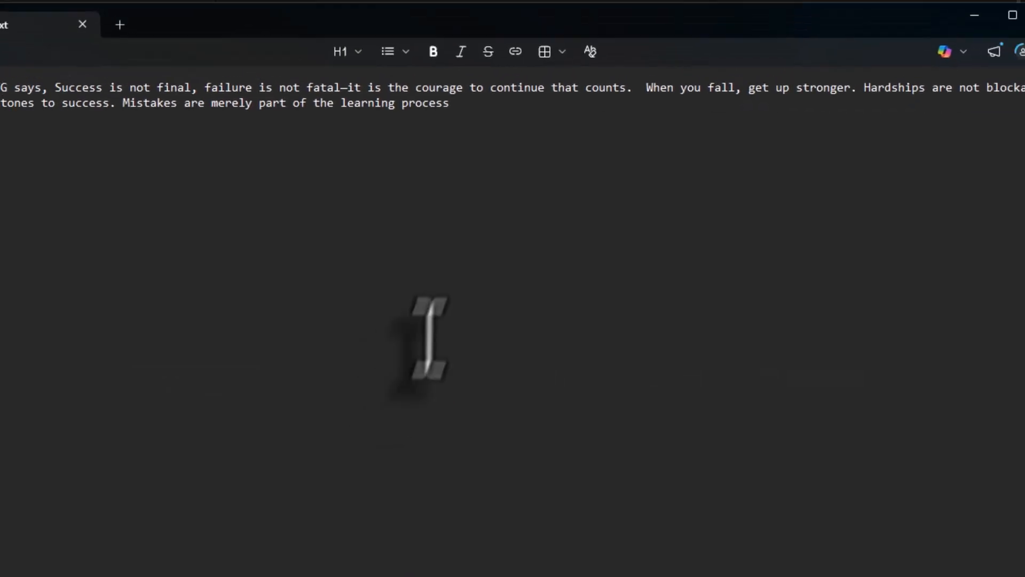
pyautogui.hotkey('ctrl', 'a')
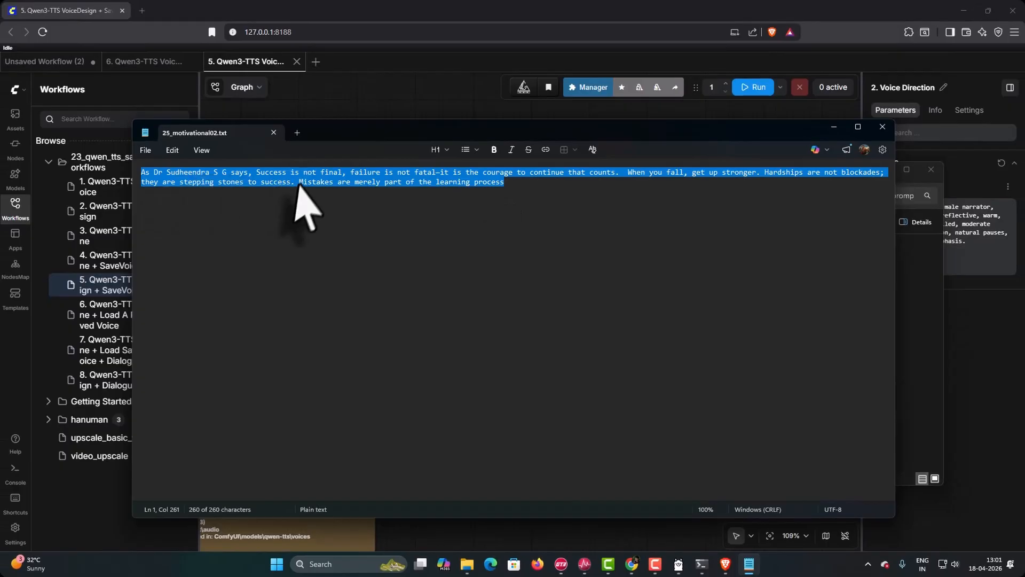
pyautogui.click(550, 232)
pyautogui.moveTo(505, 193); pyautogui.dragTo(48, 156)
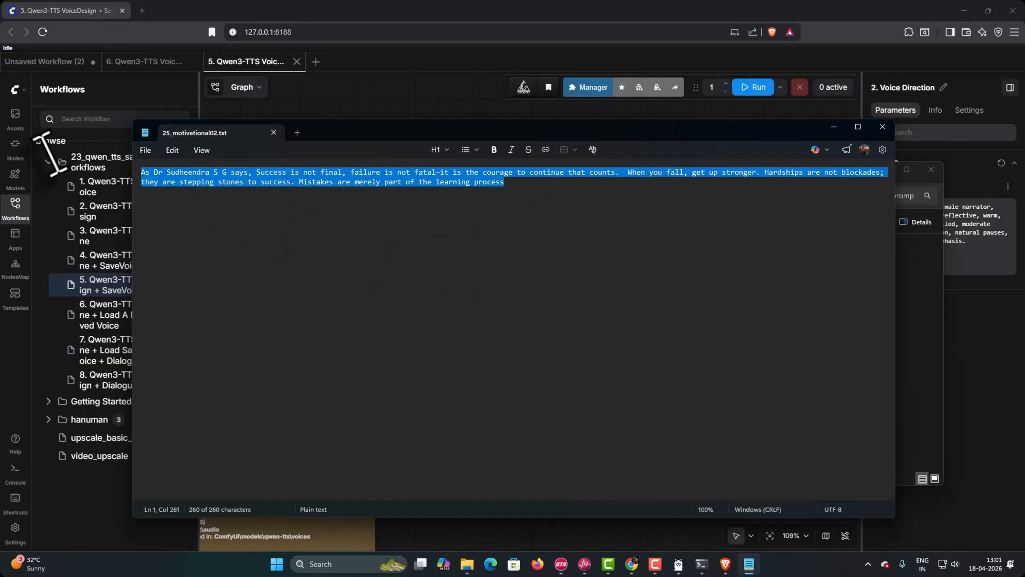
pyautogui.rightClick(354, 172)
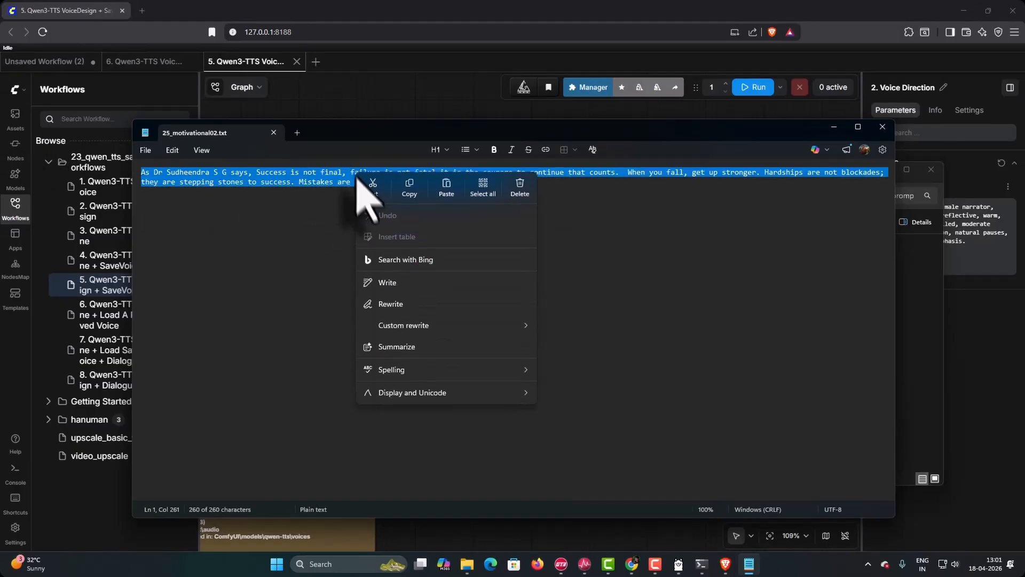
pyautogui.click(399, 191)
# Replace the Speech Text node's content in ComfyUI with the copied motivational text
pyautogui.click(429, 5)
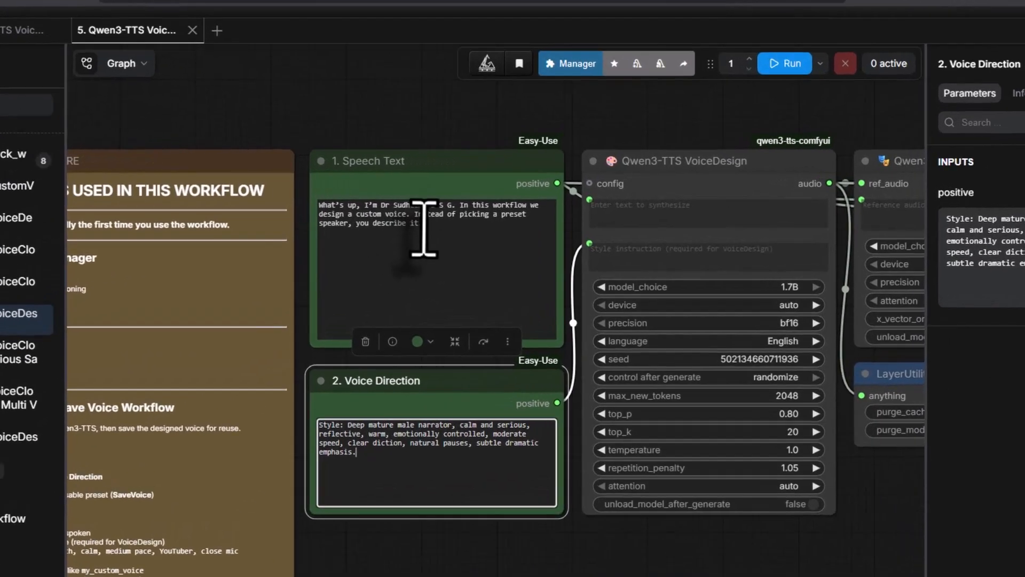
pyautogui.moveTo(475, 212); pyautogui.dragTo(350, 176)
pyautogui.hotkey('ctrl', 'v')
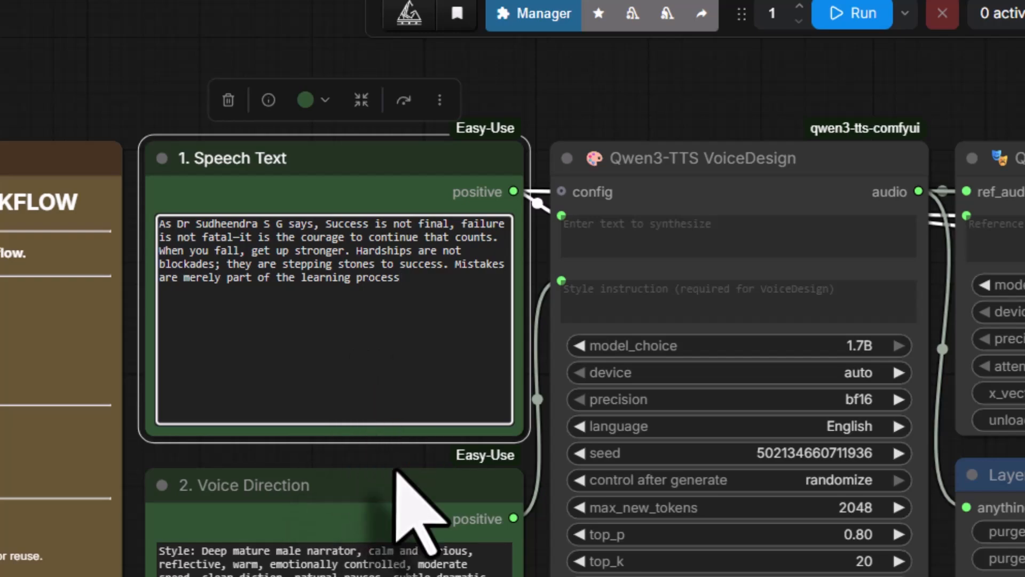
# Set the filename of the Qwen3-TTS SaveVoice node to rajkumar_prahlada
pyautogui.moveTo(395, 452); pyautogui.dragTo(176, 486)
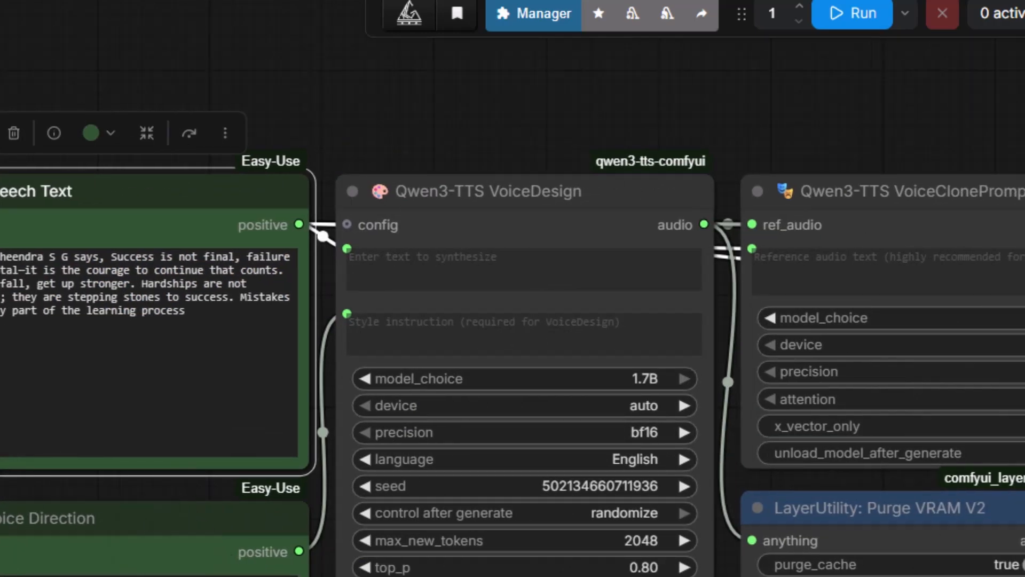
pyautogui.moveTo(719, 507); pyautogui.dragTo(620, 510)
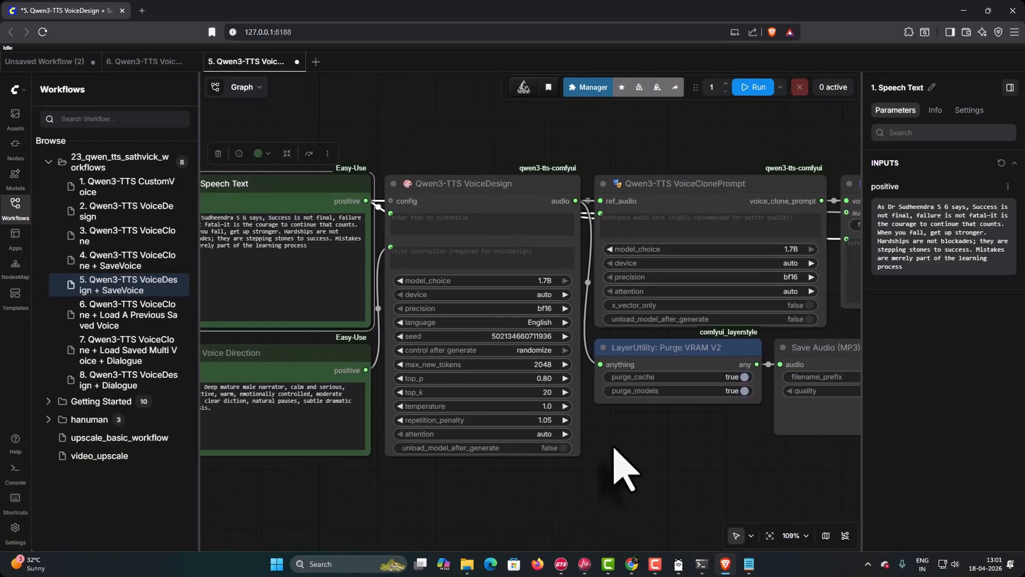
pyautogui.scroll(-1, 619, 470)
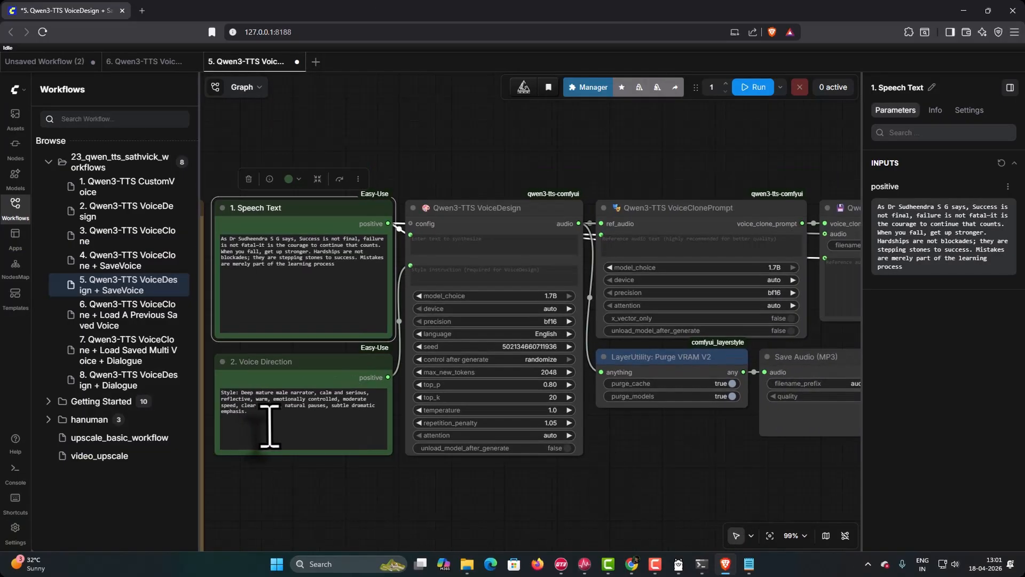
pyautogui.moveTo(614, 514); pyautogui.dragTo(468, 510)
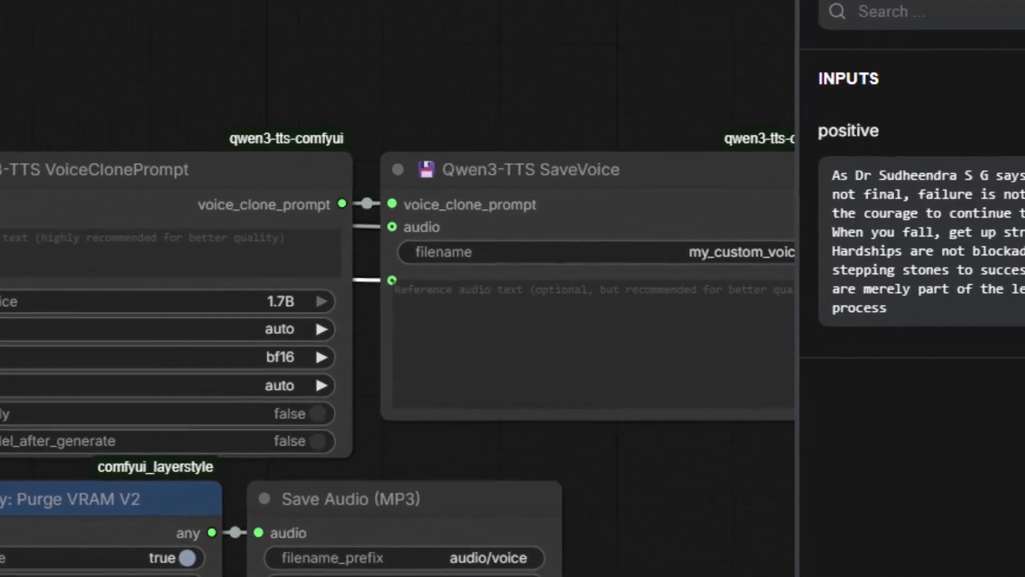
pyautogui.moveTo(753, 470); pyautogui.dragTo(629, 487)
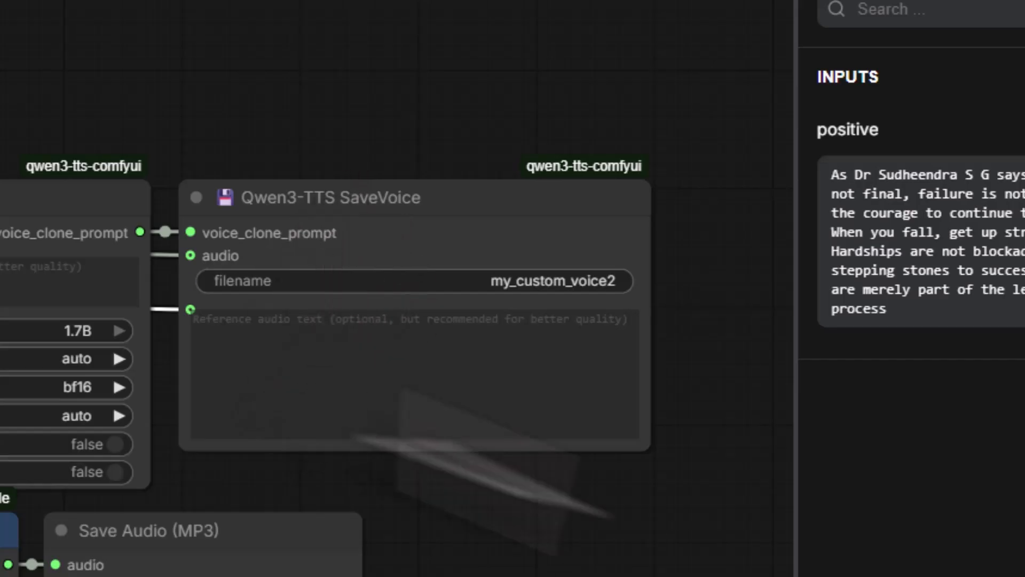
pyautogui.click(545, 281)
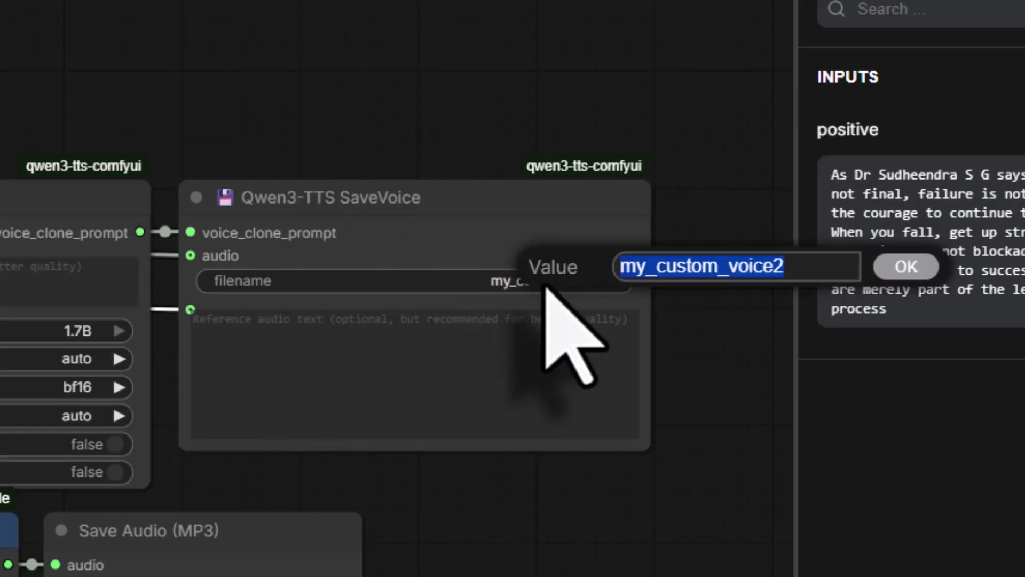
pyautogui.write('rajkumar_p')
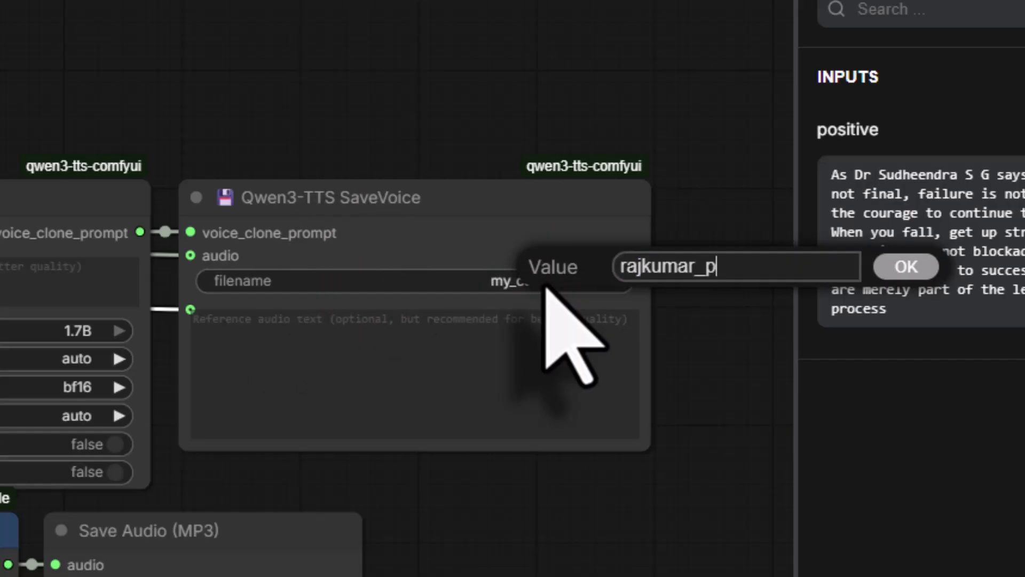
pyautogui.write('rahlada')
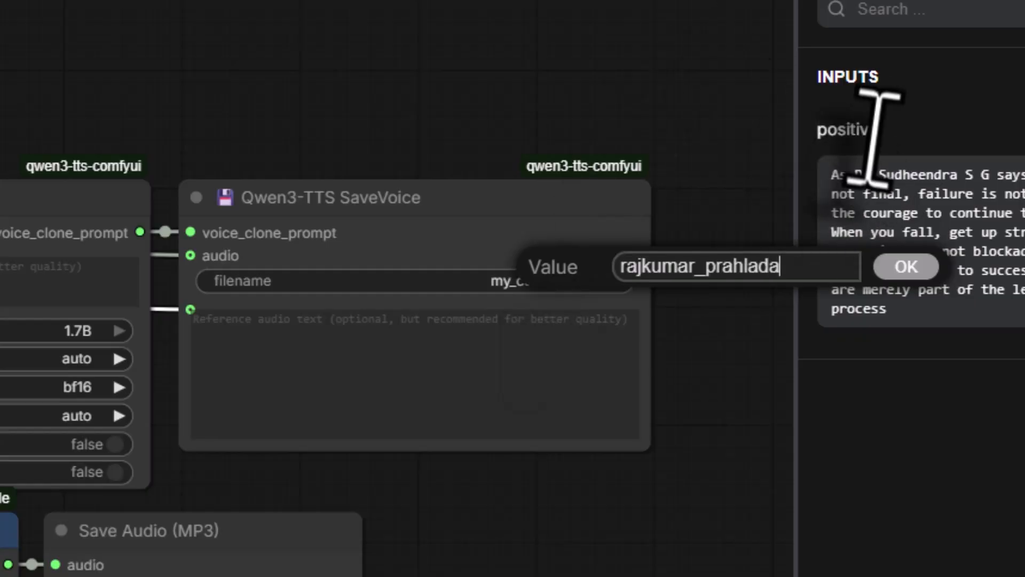
pyautogui.click(906, 267)
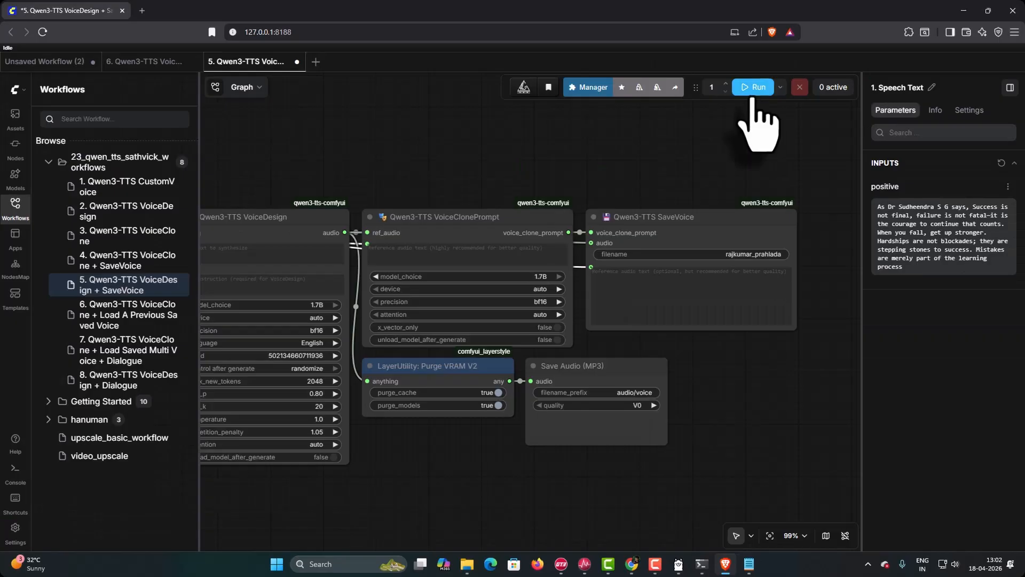
# Run the voice design workflow and play the generated audio in the Save Audio (MP3) node
pyautogui.click(753, 87)
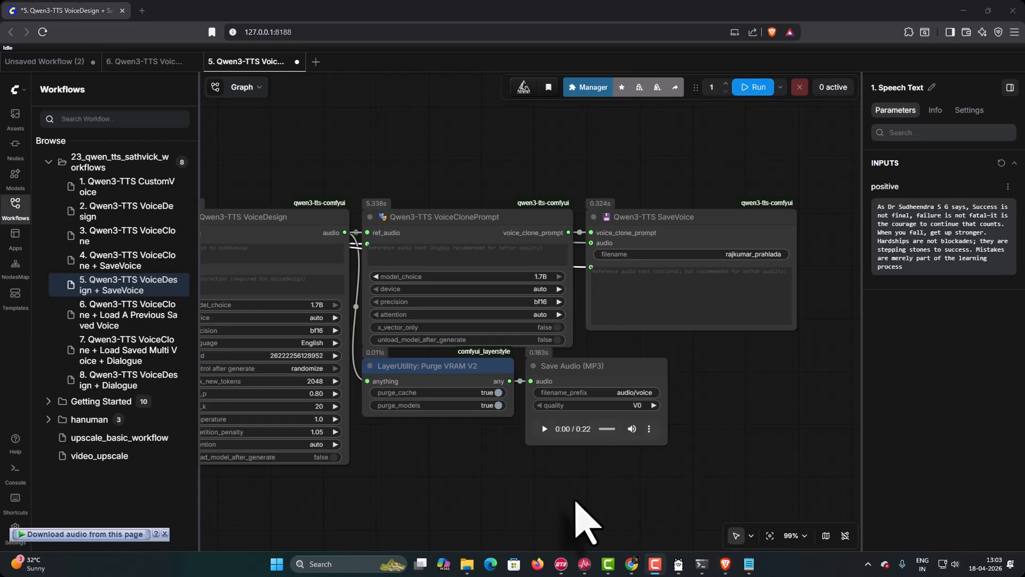
pyautogui.moveTo(600, 499); pyautogui.dragTo(618, 469)
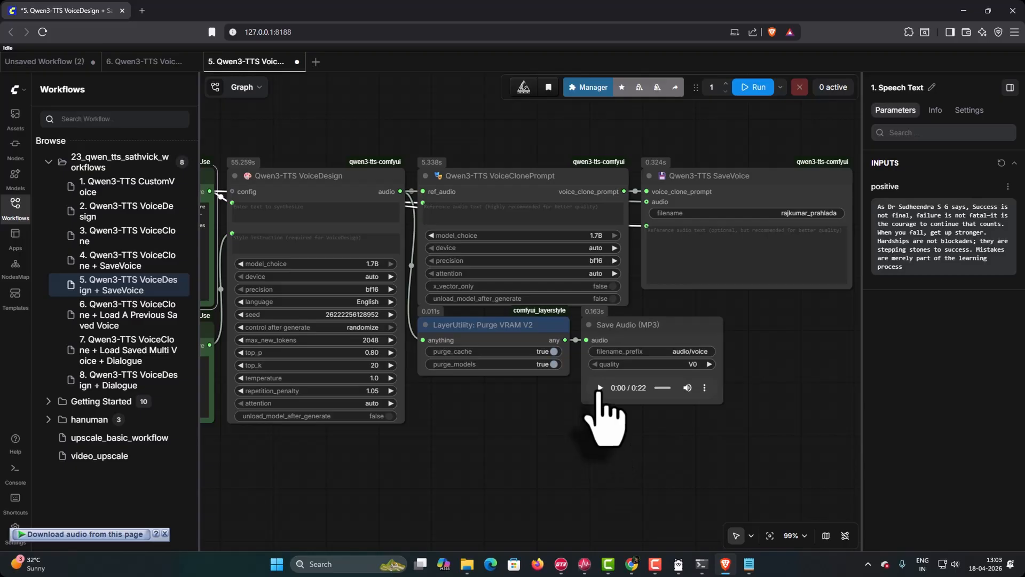
pyautogui.click(599, 389)
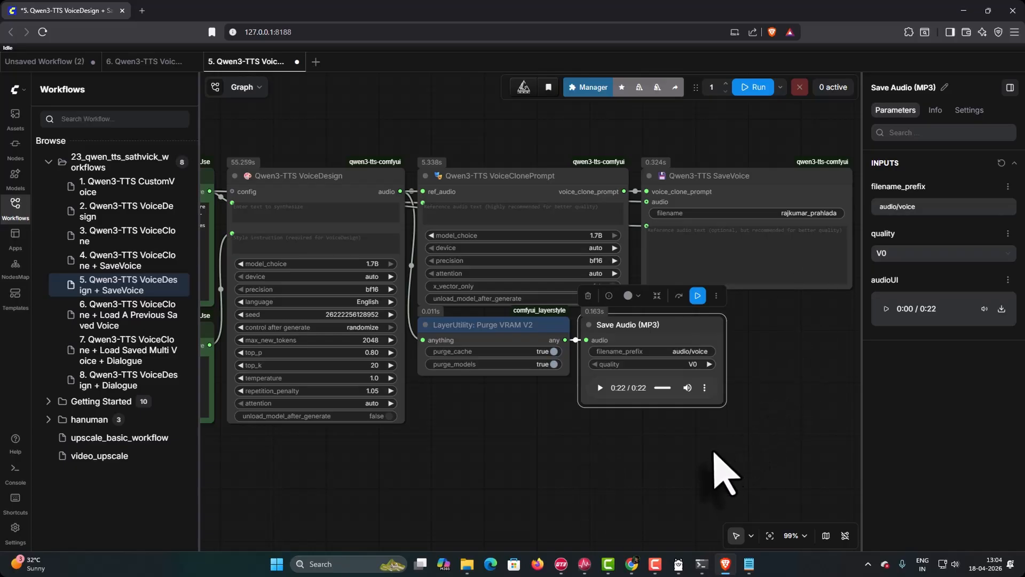
# Select 25_ollama_Qwen3_tts_Voice_generation_prompts.txt in the 25_voice_samples_prompts folder in File Explorer, and open the Ollama app
pyautogui.click(466, 564)
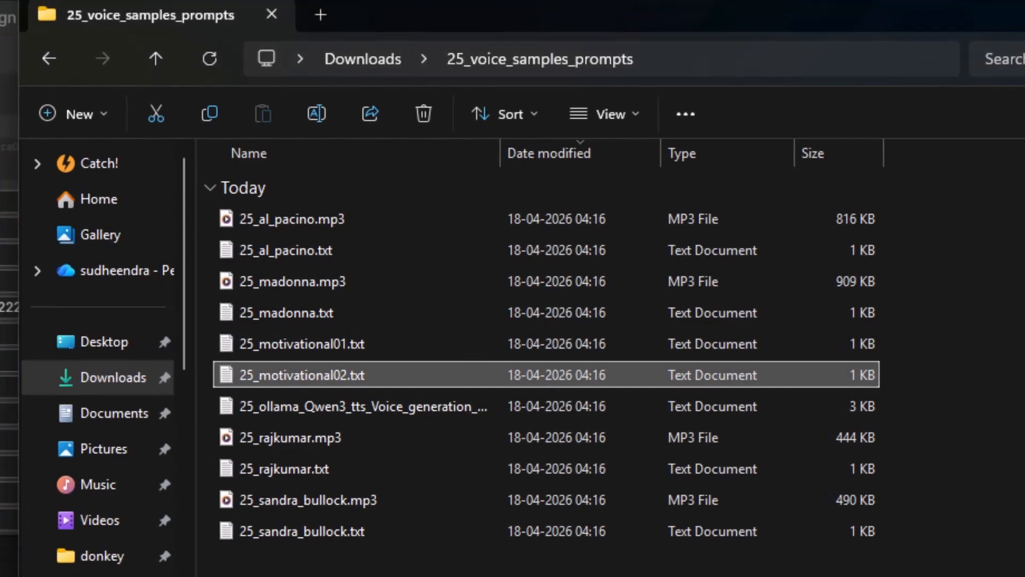
pyautogui.click(374, 407)
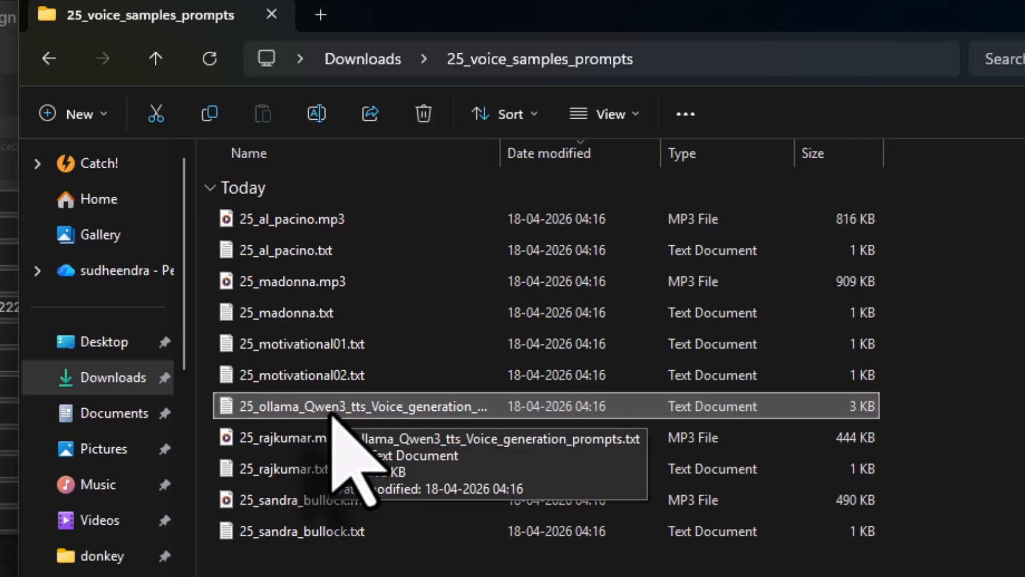
pyautogui.rightClick(803, 508)
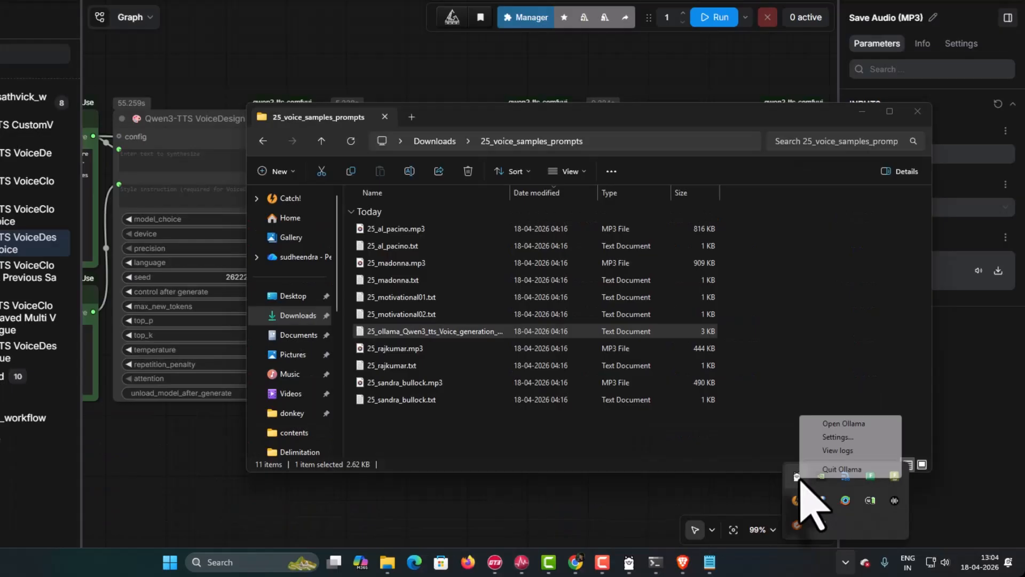
pyautogui.click(439, 98)
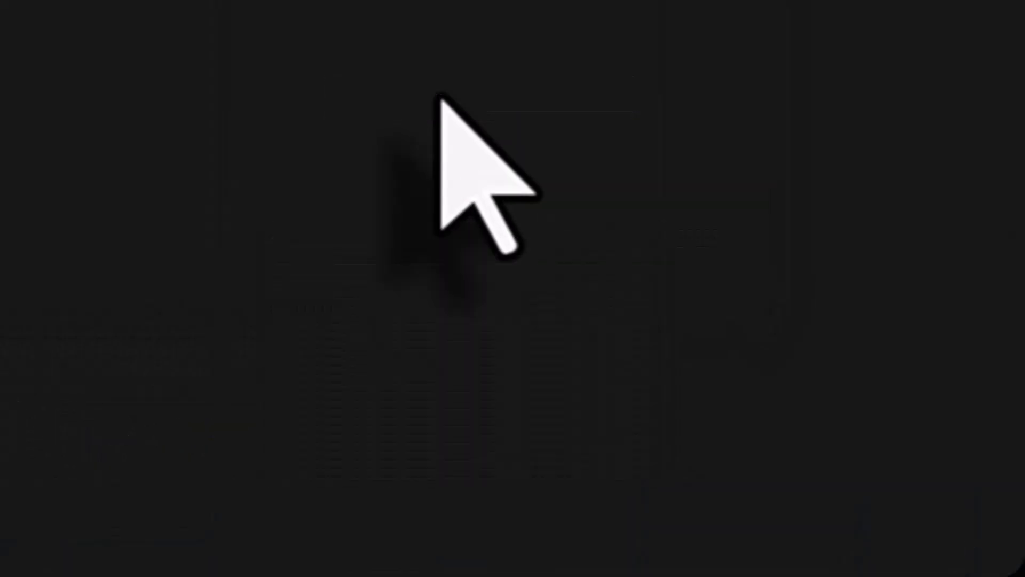
# Try to attach a file from Downloads to a new Ollama chat, and close Ollama
pyautogui.click(656, 343)
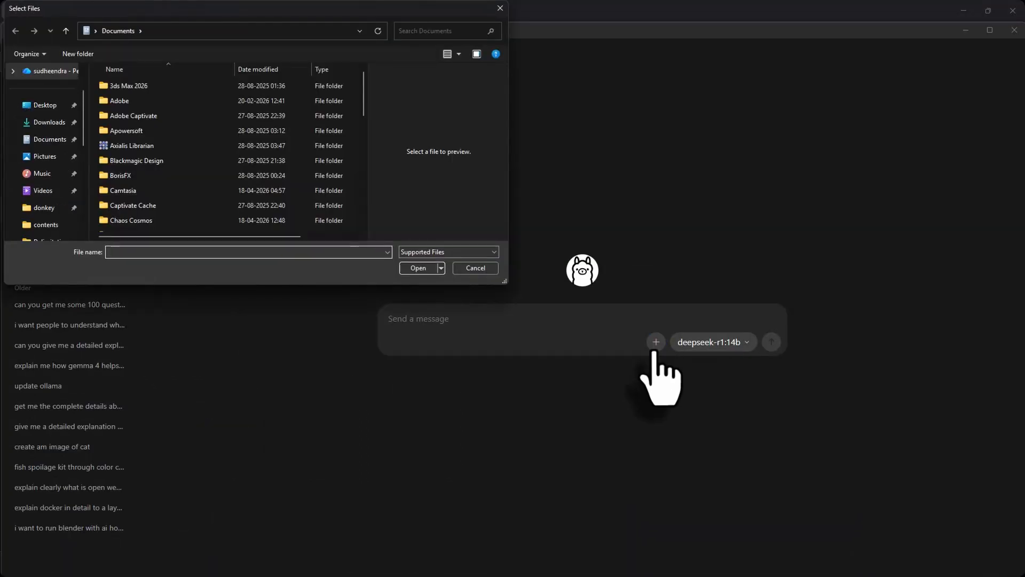
pyautogui.scroll(2, 80, 257)
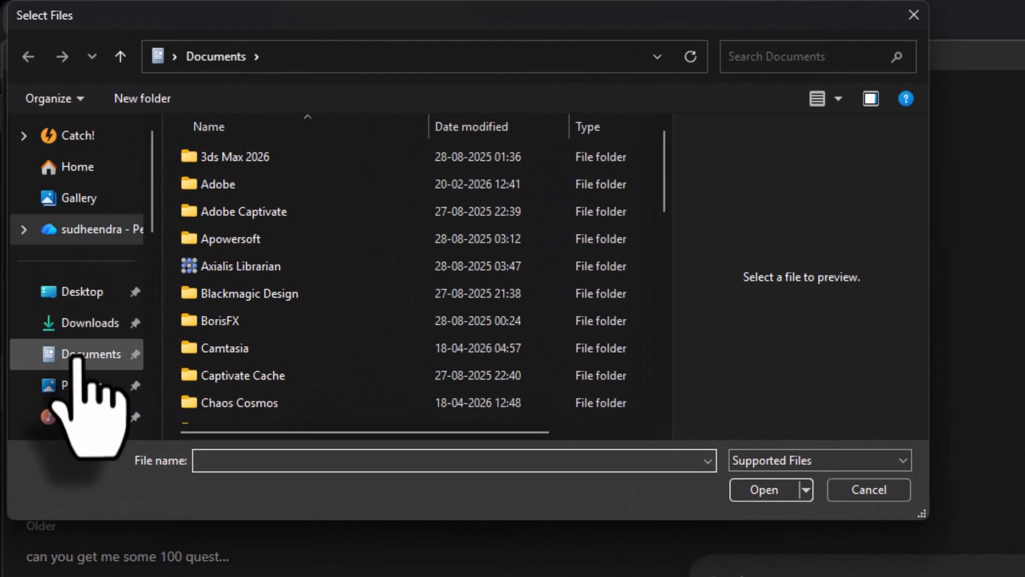
pyautogui.click(83, 325)
pyautogui.scroll(-6, 461, 348)
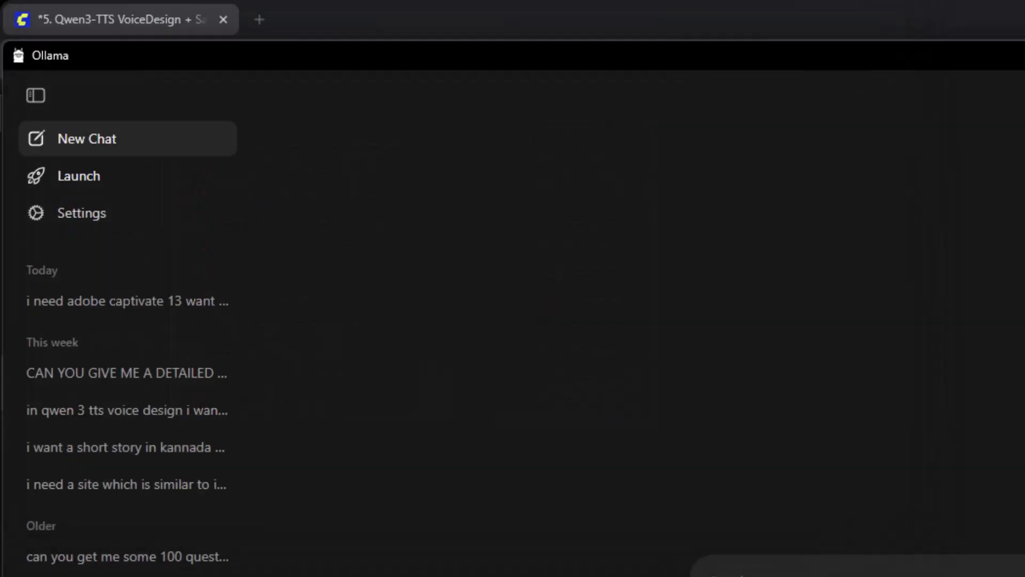
pyautogui.click(964, 459)
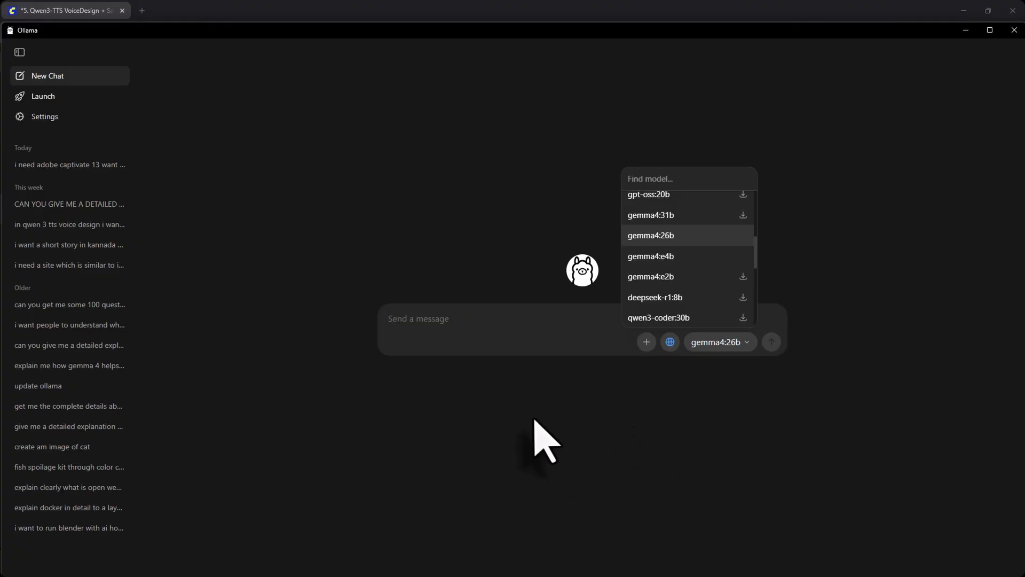
pyautogui.click(1014, 30)
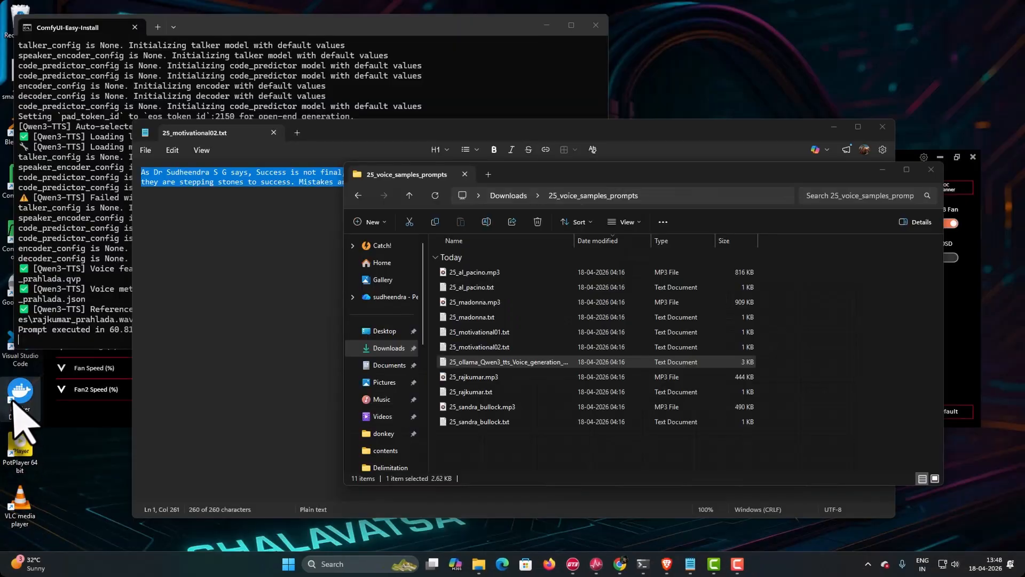
# Start Docker Desktop, open the open-webui container's web page, and choose the gemma4:26b model for the chat
pyautogui.doubleClick(15, 402)
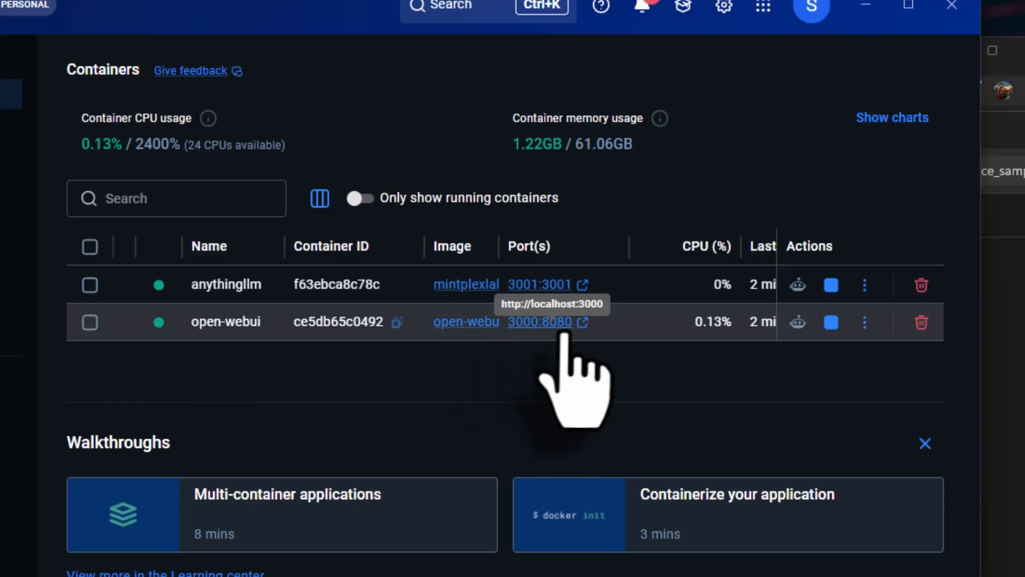
pyautogui.click(580, 326)
pyautogui.click(235, 35)
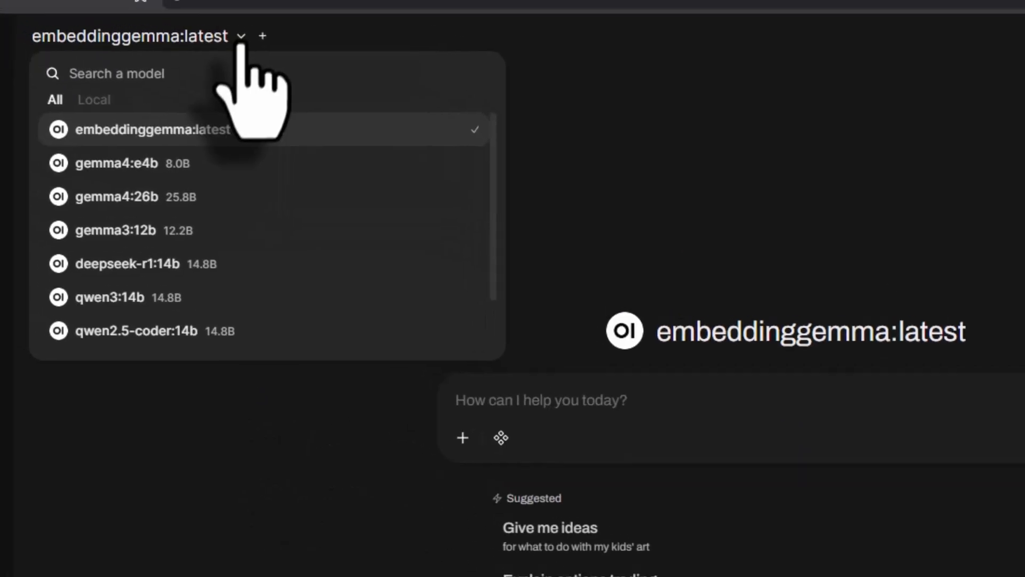
pyautogui.click(146, 202)
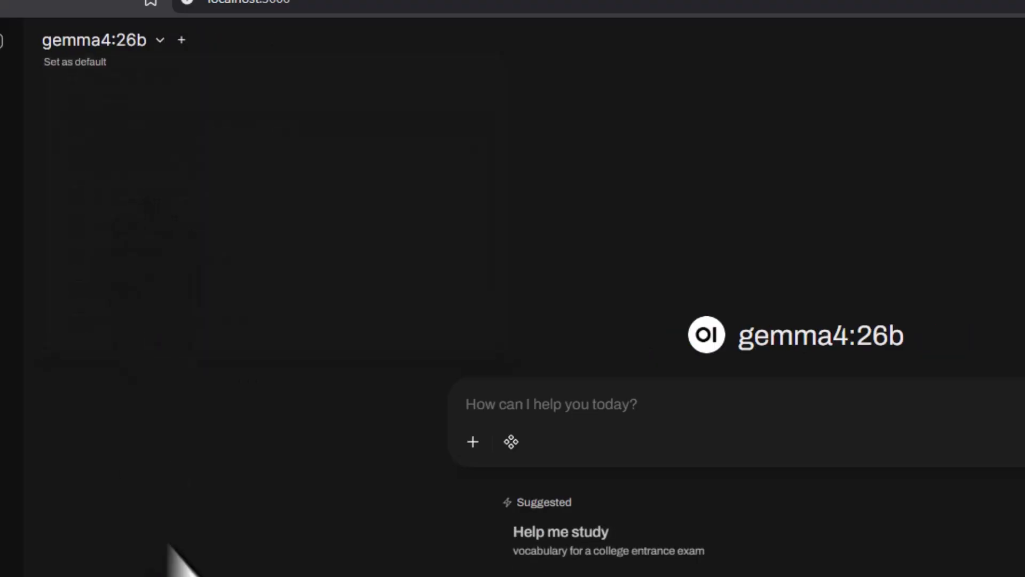
# Upload 25_rajkumar.mp3 from the 25_voice_samples_prompts folder to the new chat
pyautogui.click(473, 442)
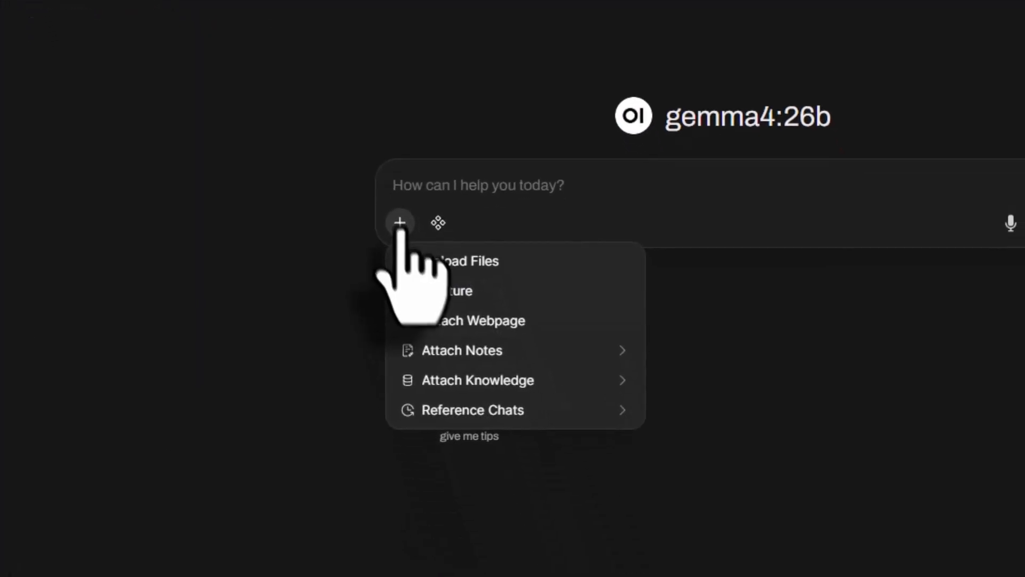
pyautogui.click(418, 266)
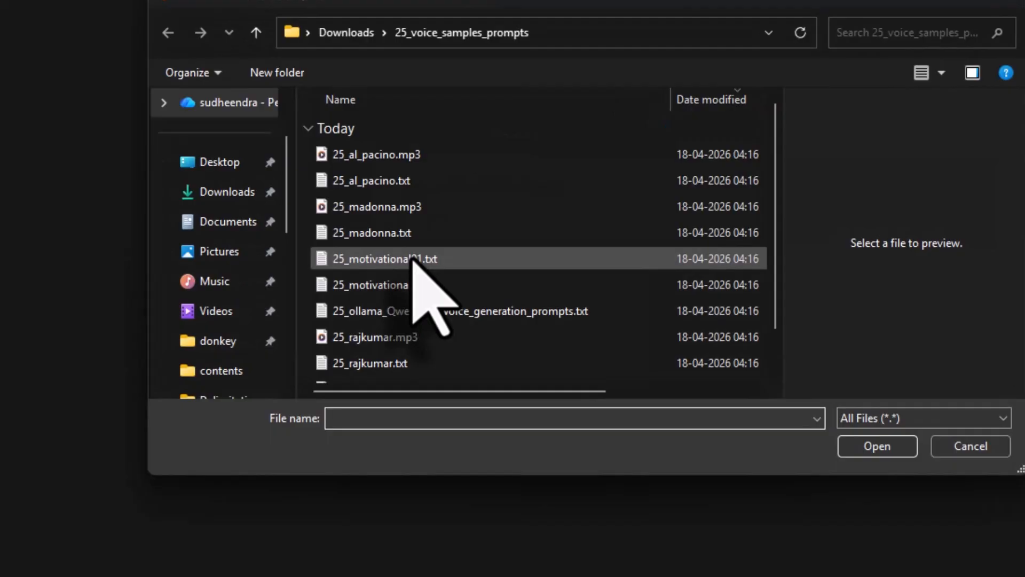
pyautogui.scroll(-1, 411, 259)
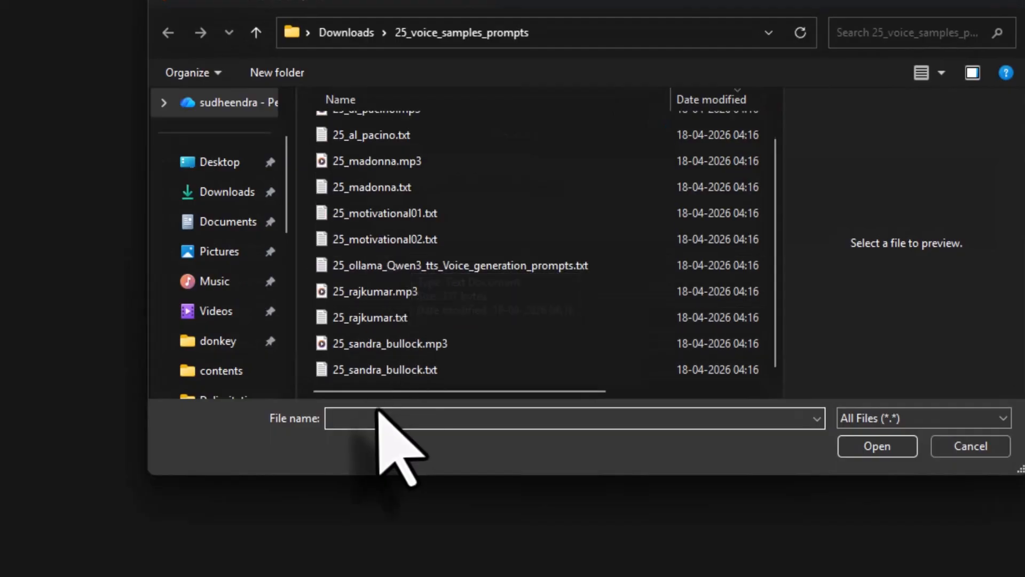
pyautogui.doubleClick(464, 292)
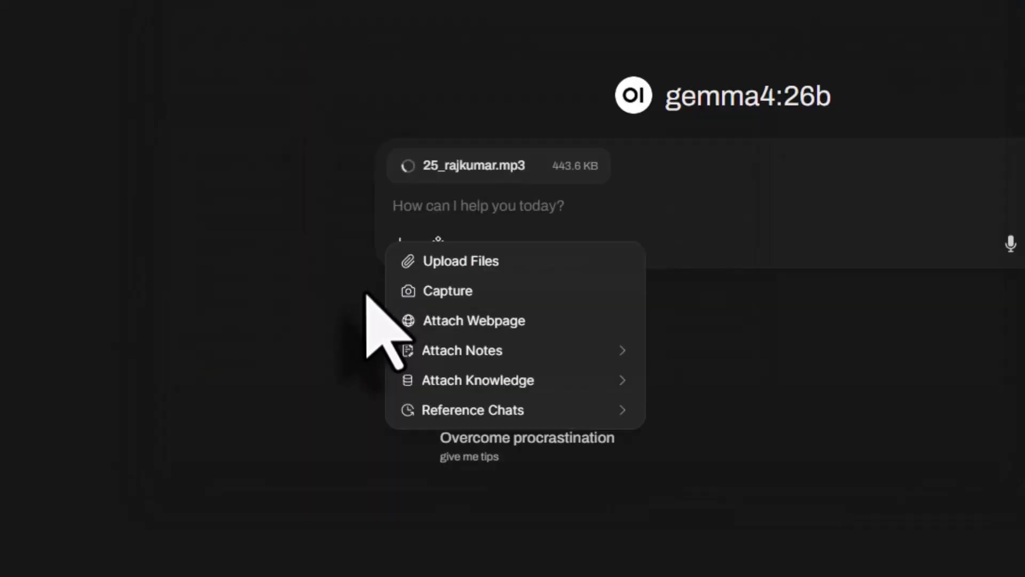
# Ask for a Qwen 3 TTS prompt to generate a voice similar to the tone, expression and emotion in the attached mp3 file
pyautogui.click(537, 201)
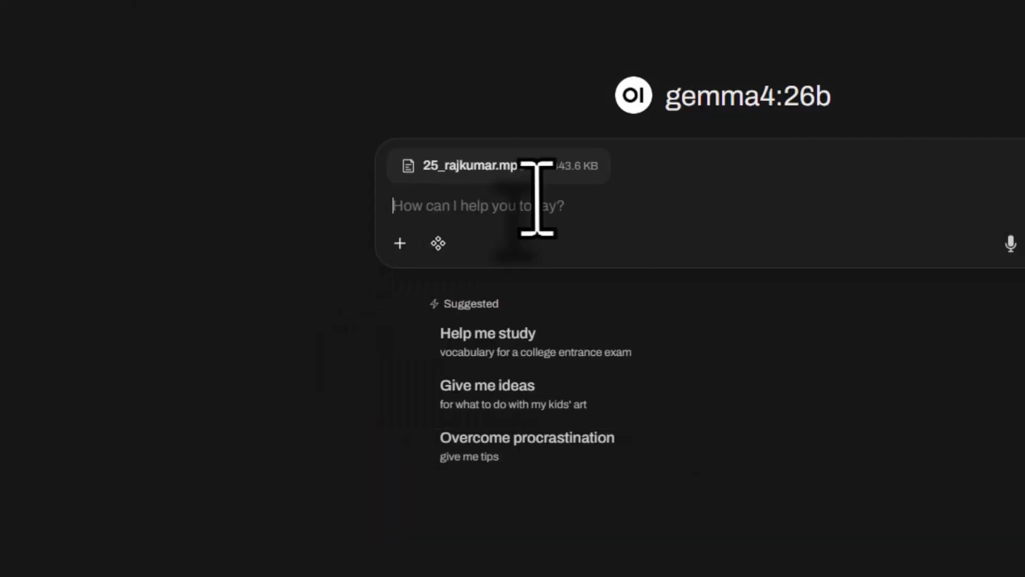
pyautogui.write('give me a prompt for qwen 3 tts audio model to generate the voice similar to the tone and expression and emotion in the attached mp3 file')
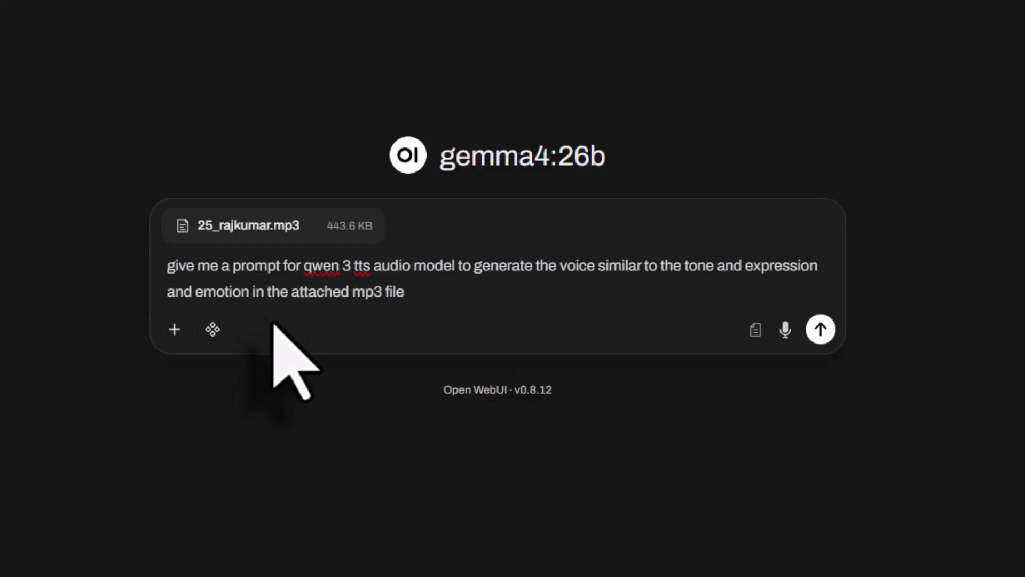
pyautogui.click(821, 329)
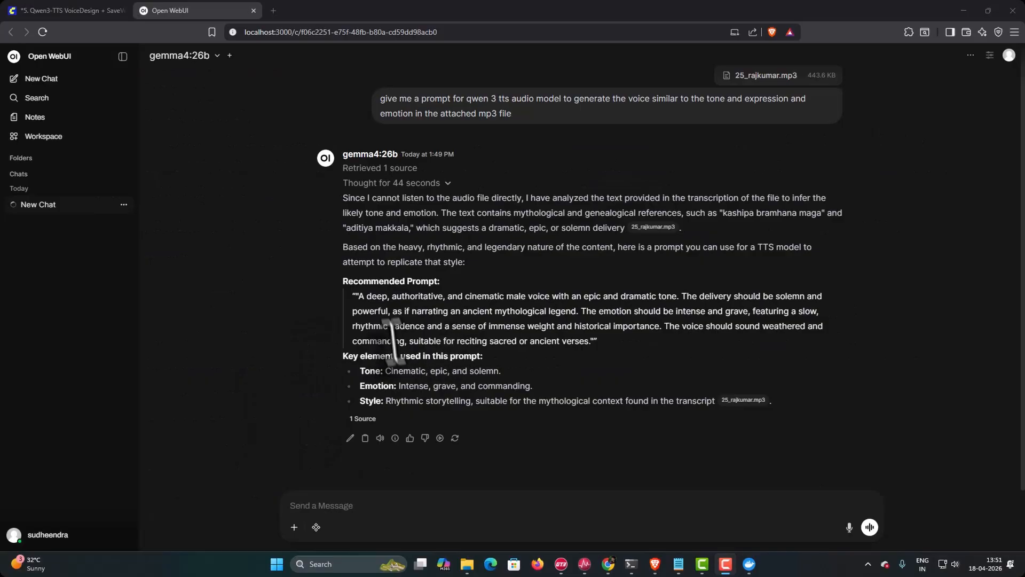
# Copy the recommended prompt beginning "A deep, authoritative, and cinematic male voice" and switch back to the VoiceDesign + SaveVoice workflow in ComfyUI
pyautogui.moveTo(262, 275); pyautogui.dragTo(540, 333)
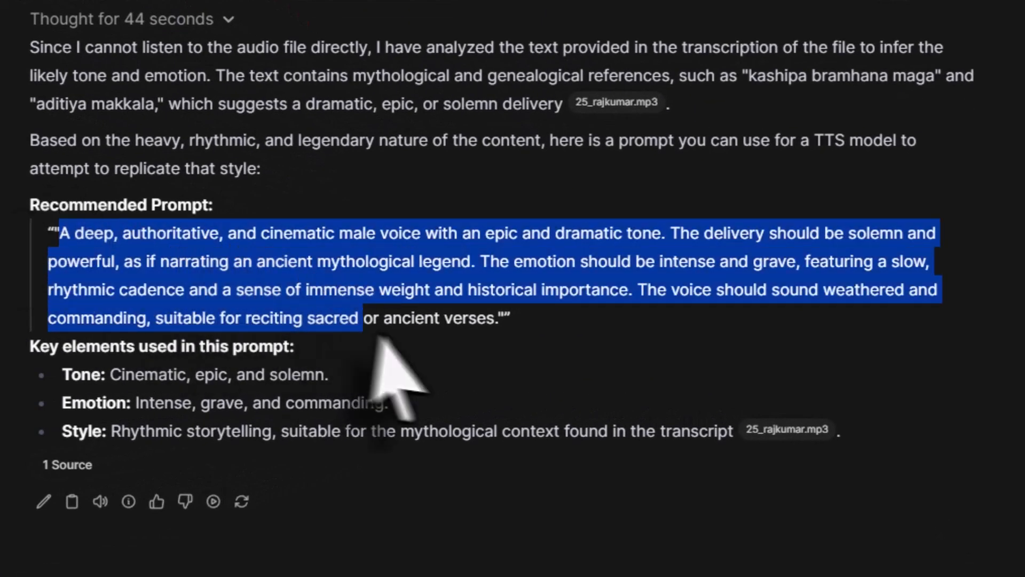
pyautogui.moveTo(470, 329); pyautogui.dragTo(497, 322)
pyautogui.rightClick(454, 272)
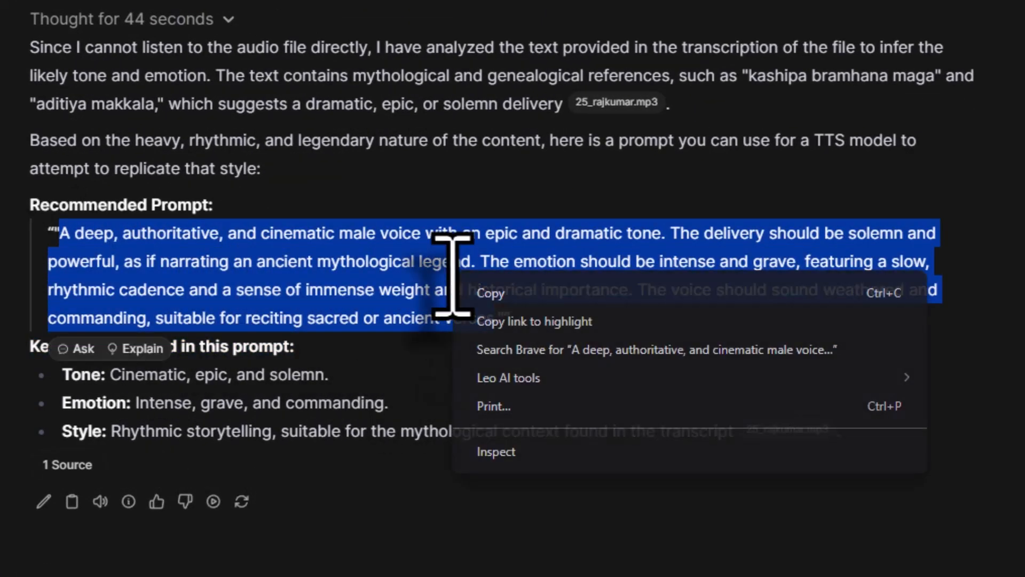
pyautogui.click(472, 293)
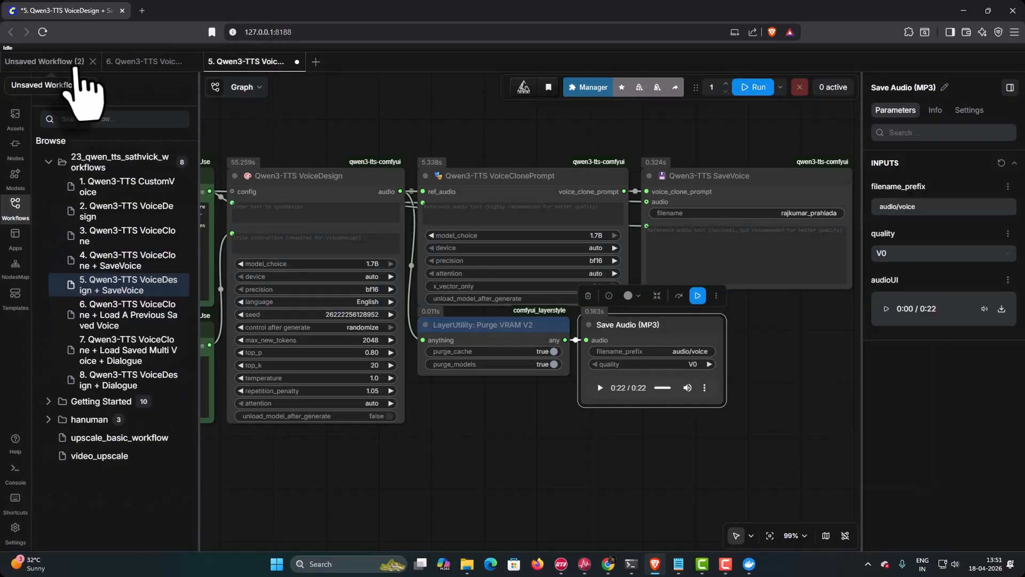
pyautogui.moveTo(274, 501); pyautogui.dragTo(606, 476)
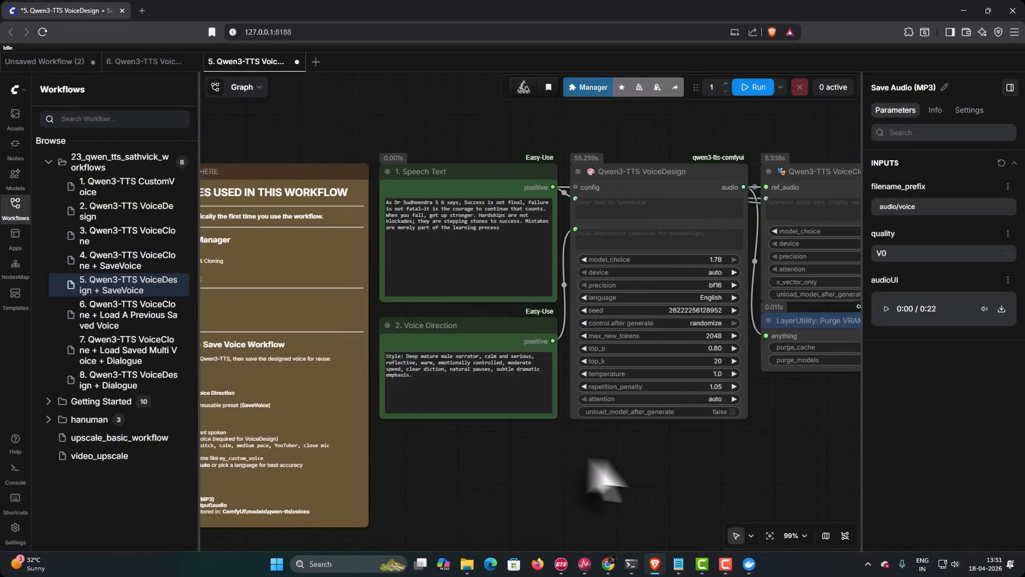
# Replace the Voice Direction text with the copied prompt beginning "A deep, authoritative, and cinematic male voice"
pyautogui.tripleClick(413, 383)
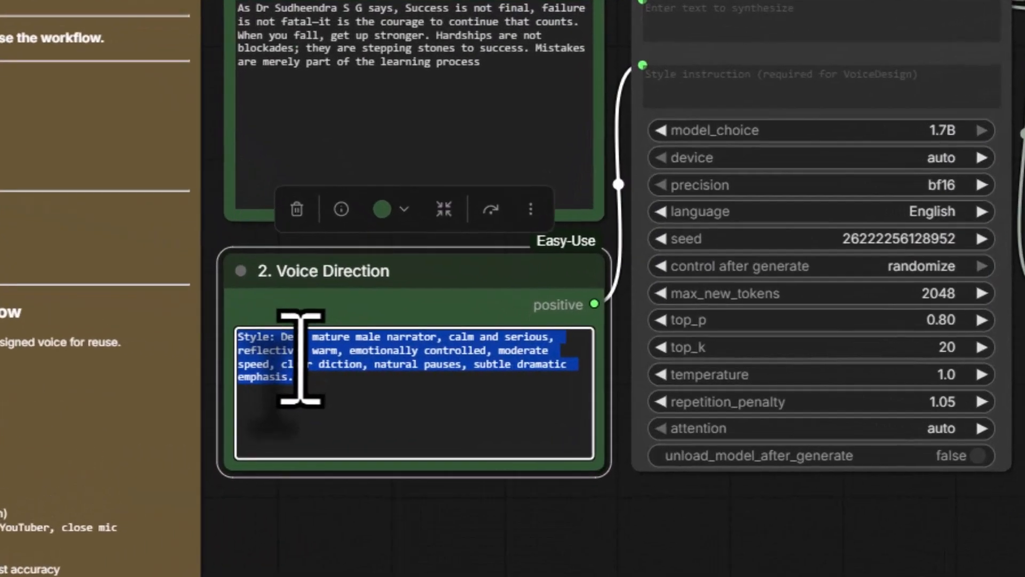
pyautogui.rightClick(415, 366)
pyautogui.click(414, 37)
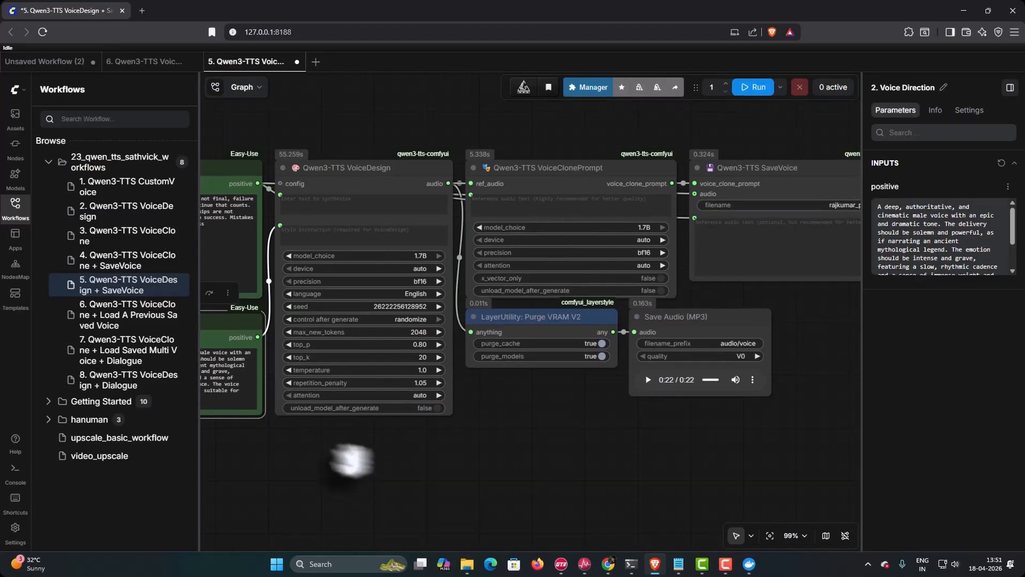
# Set the SaveVoice filename to rajkumar_ollamamood and run the workflow
pyautogui.moveTo(351, 460); pyautogui.dragTo(241, 469)
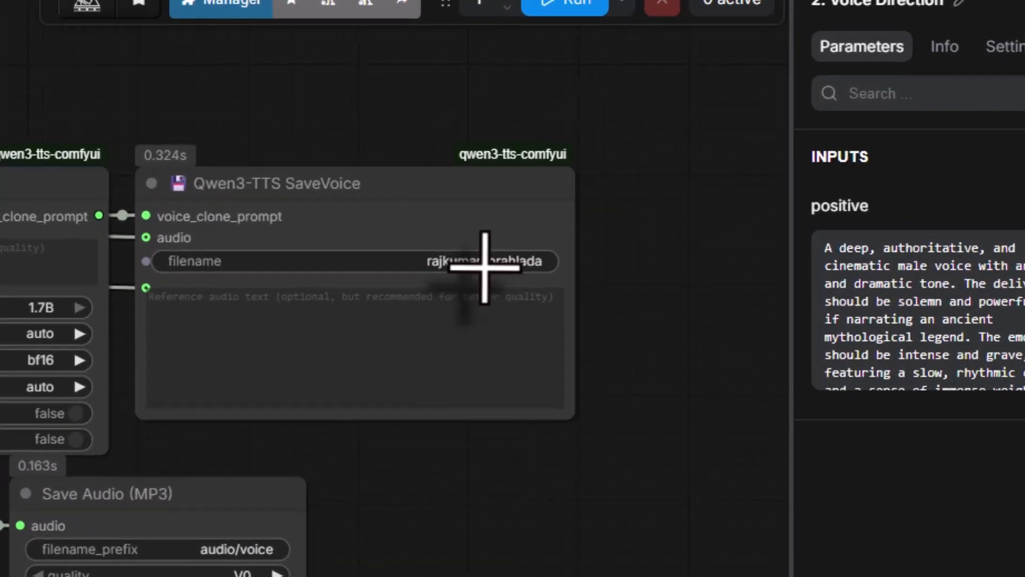
pyautogui.click(484, 262)
pyautogui.click(621, 248)
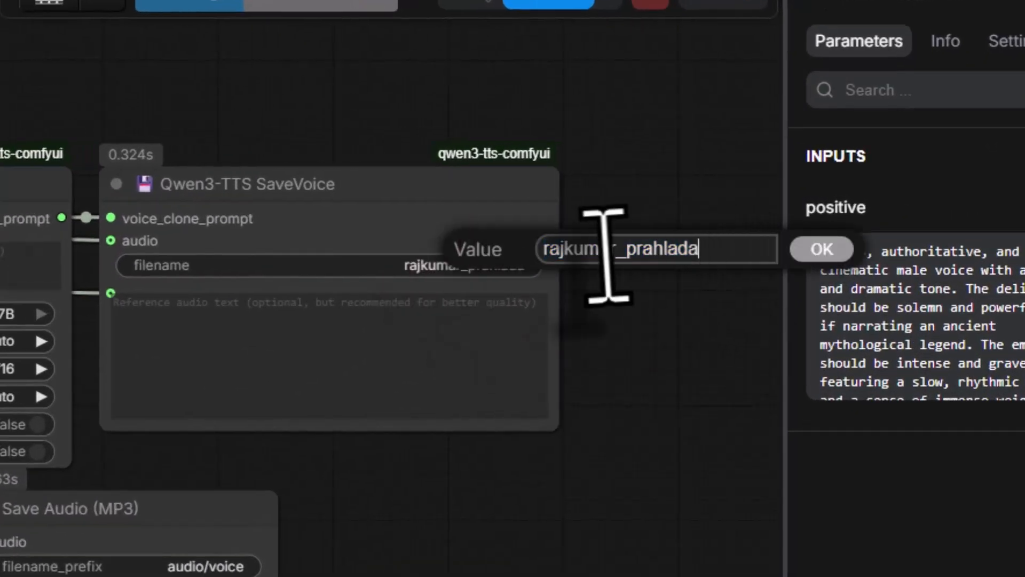
pyautogui.moveTo(624, 249); pyautogui.dragTo(744, 245)
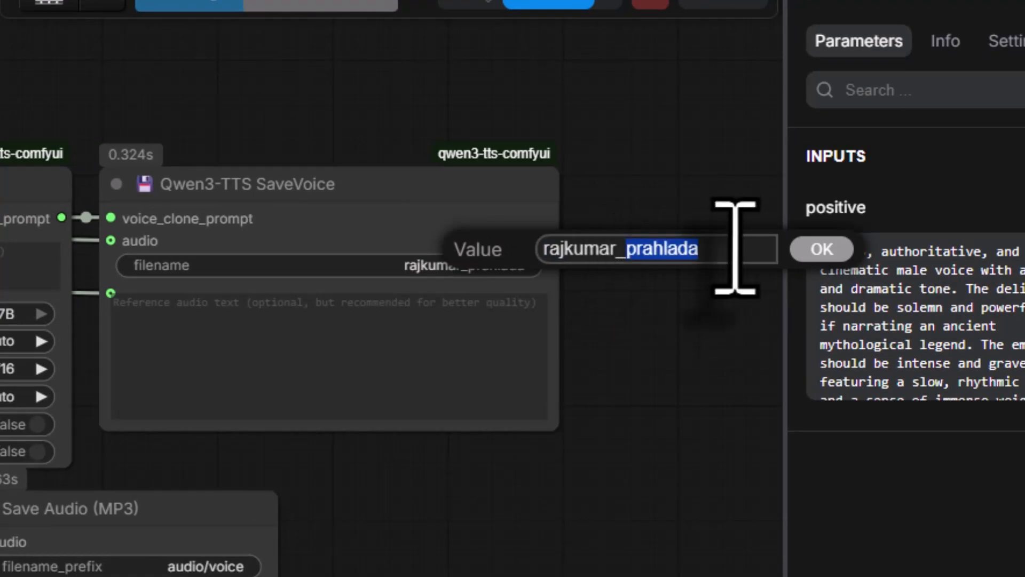
pyautogui.write('ollamamood')
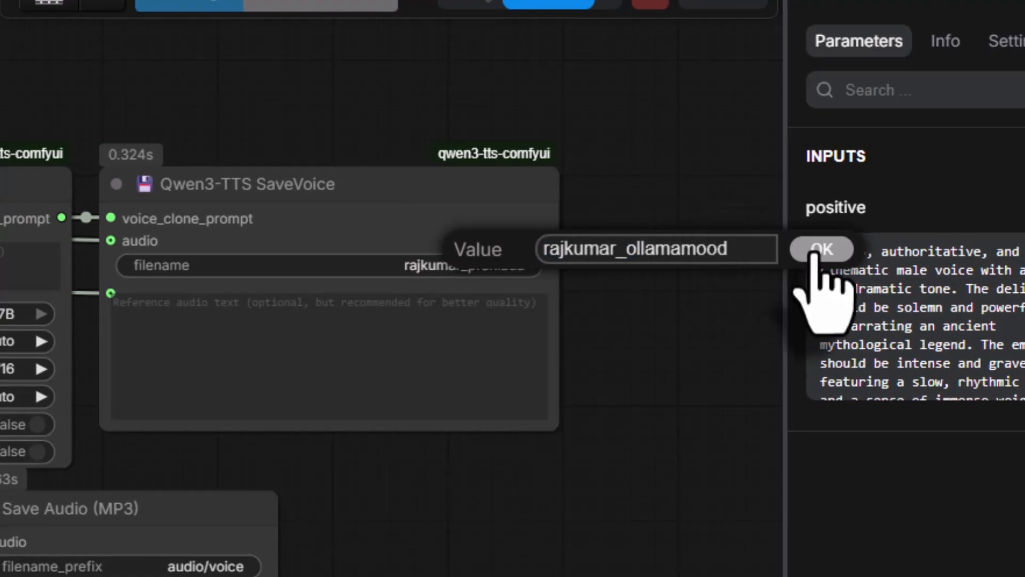
pyautogui.click(821, 250)
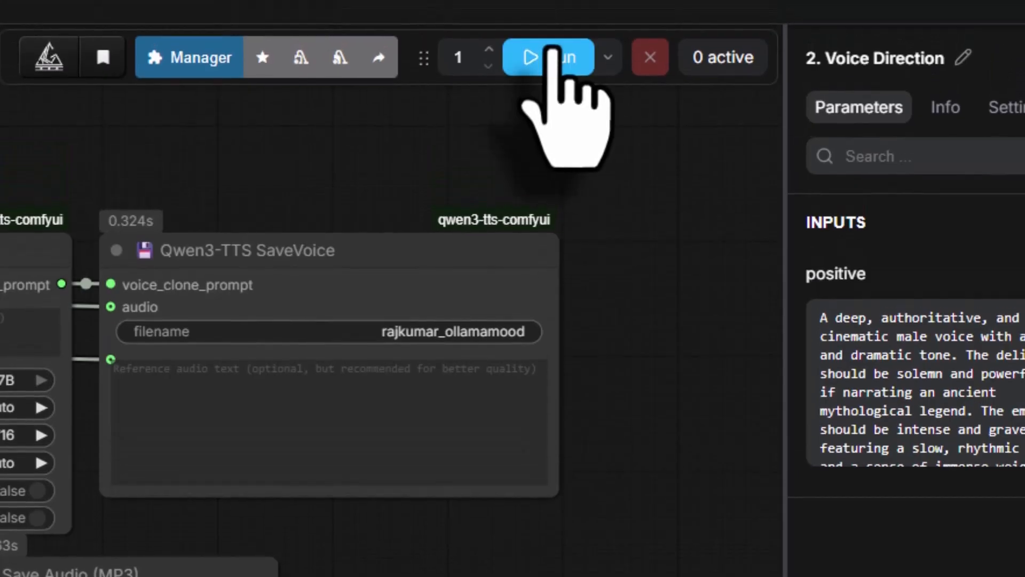
pyautogui.click(558, 53)
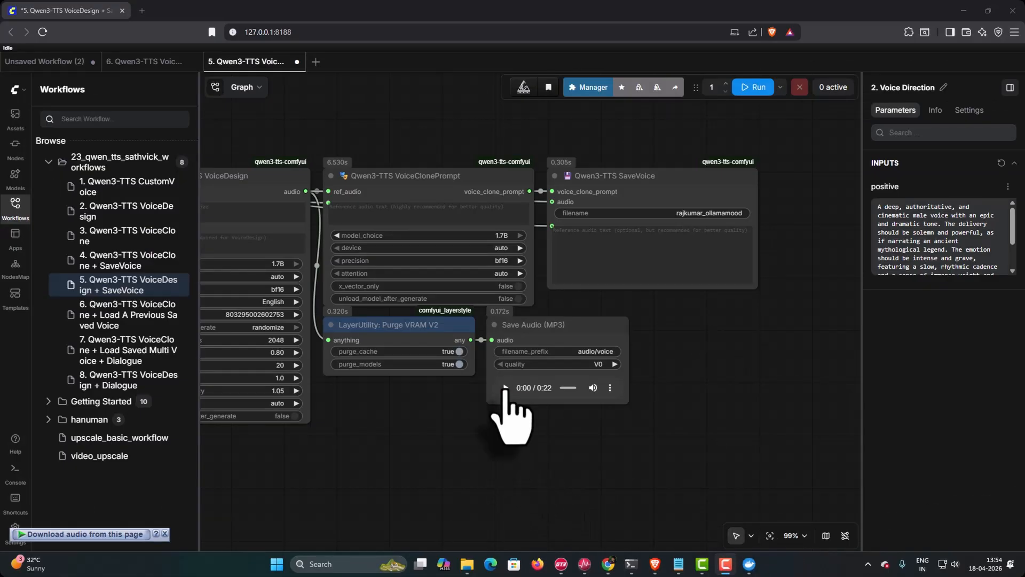
# Listen to the first part of the generated rajkumar_ollamamood audio and pause the playback
pyautogui.click(505, 388)
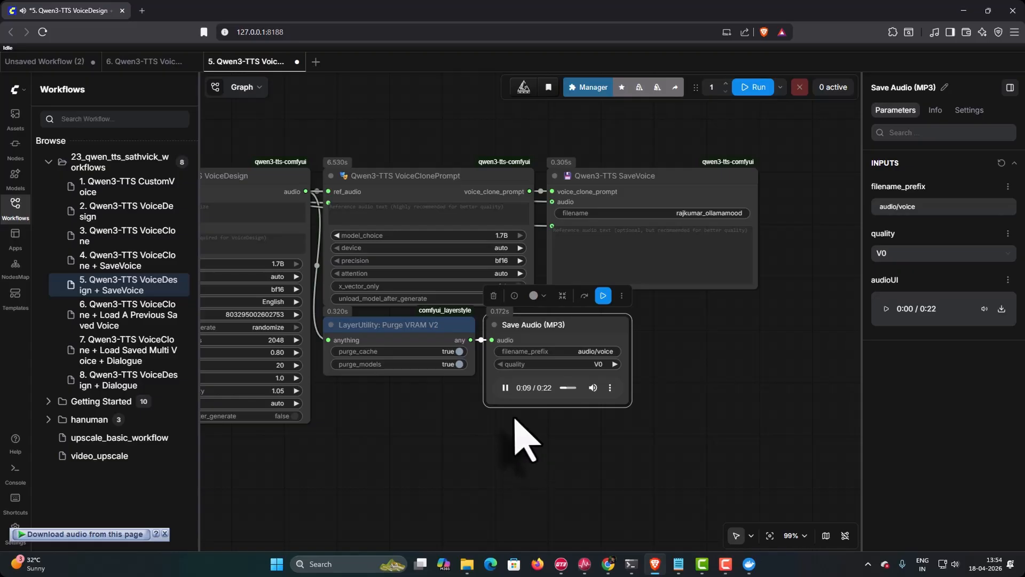
pyautogui.click(505, 387)
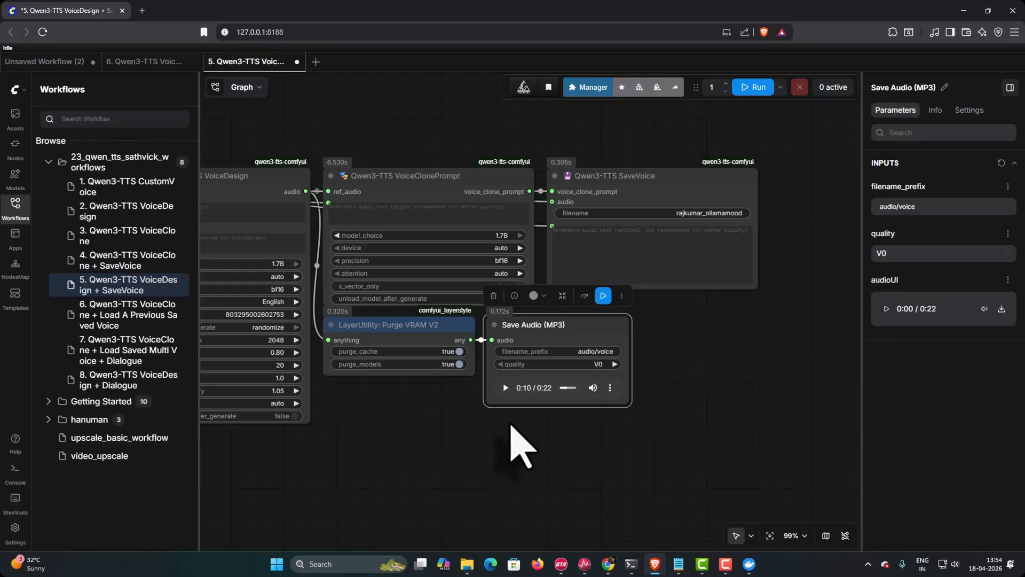
pyautogui.moveTo(496, 445); pyautogui.dragTo(614, 464)
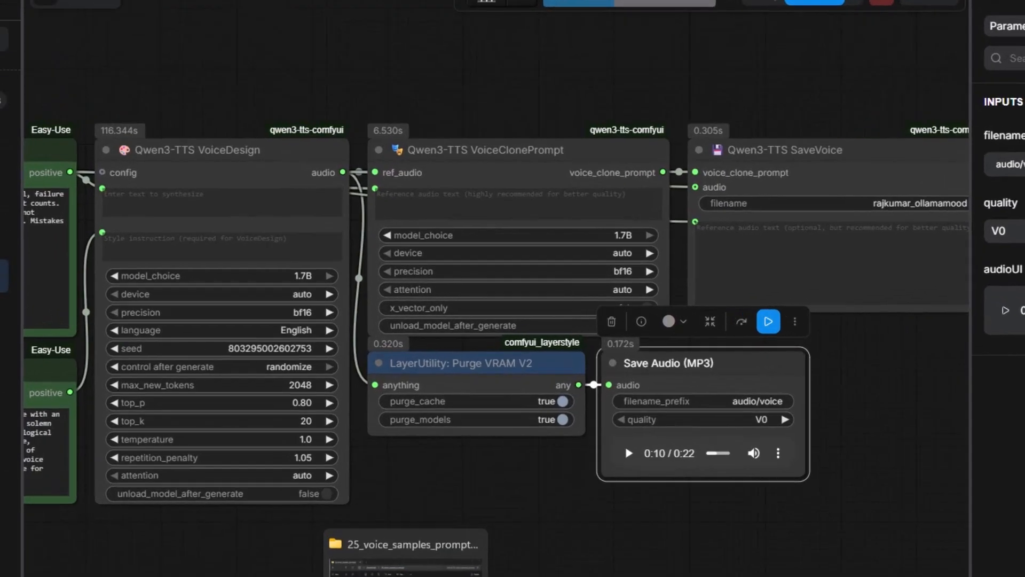
# Open the 25_ollama_Qwen3_tts_Voice_generation text file from the 25_voice_samples_prompts folder and copy the Youtuber Male prompt
pyautogui.click(467, 564)
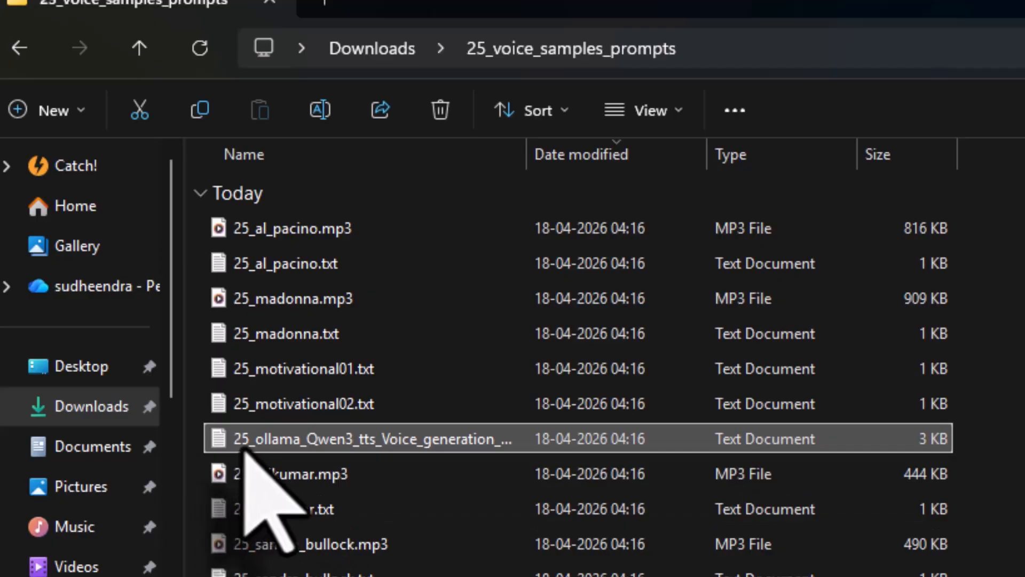
pyautogui.doubleClick(351, 439)
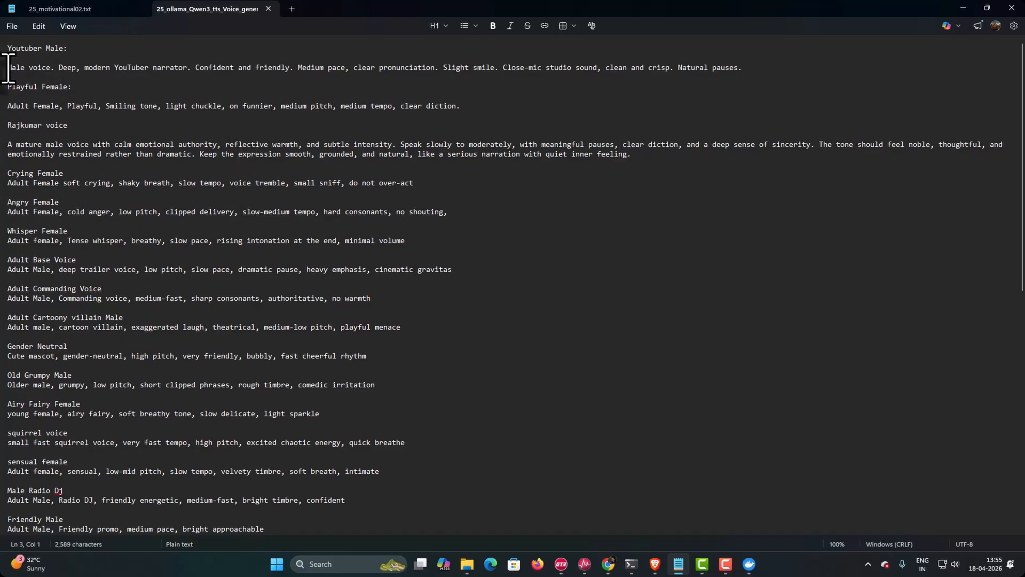
pyautogui.keyDown('shift'); pyautogui.click(744, 69); pyautogui.keyUp('shift')
pyautogui.hotkey('ctrl', 'c')
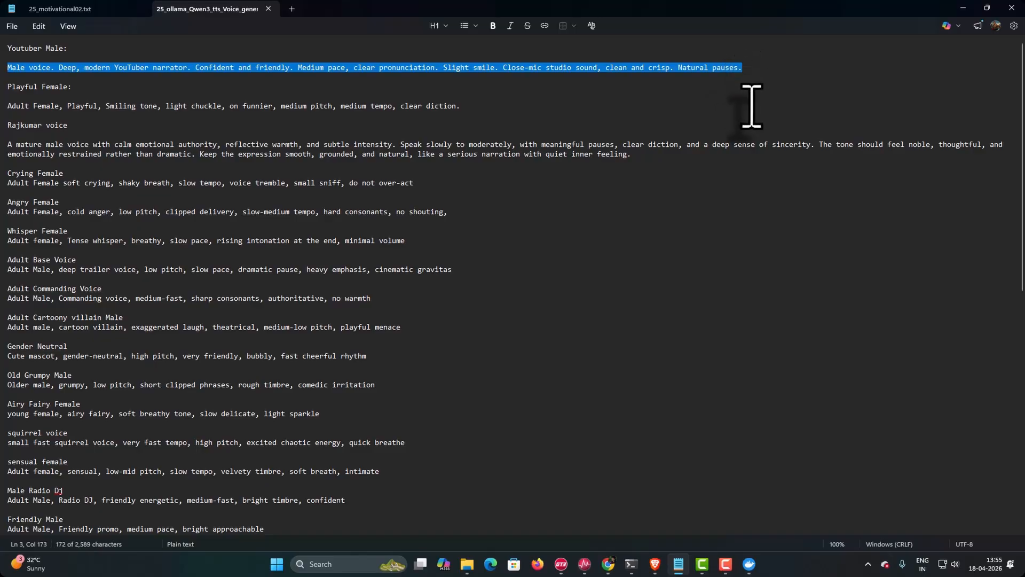
# Switch back to ComfyUI and replace the Voice Direction text with the copied Youtuber Male prompt
pyautogui.click(702, 565)
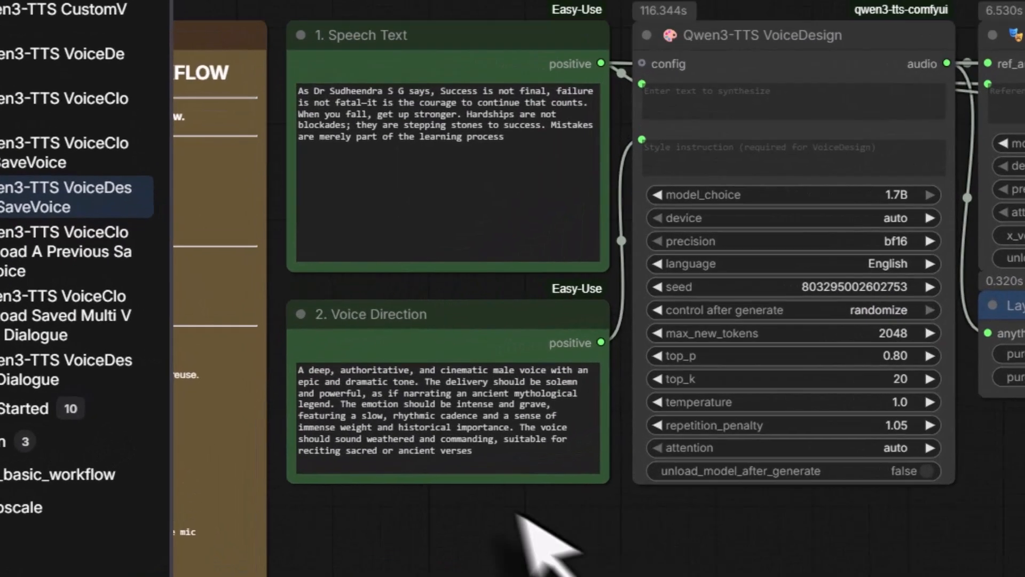
pyautogui.click(465, 464)
pyautogui.hotkey('ctrl', 'a')
pyautogui.hotkey('ctrl', 'v')
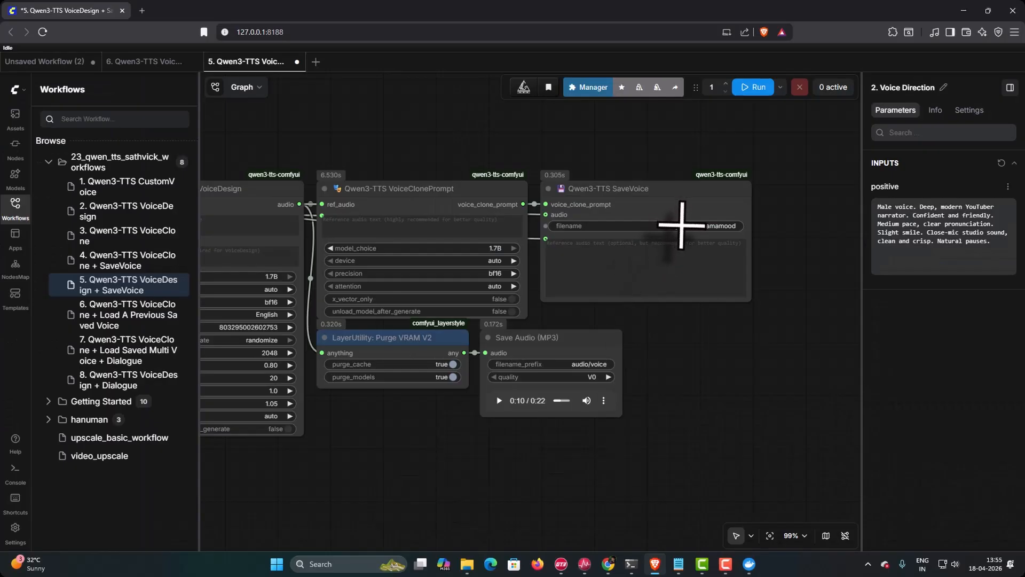
# Set the SaveVoice filename to youtube_male_narrator, then run the workflow and play the generated audio
pyautogui.click(681, 226)
pyautogui.write('youtube_')
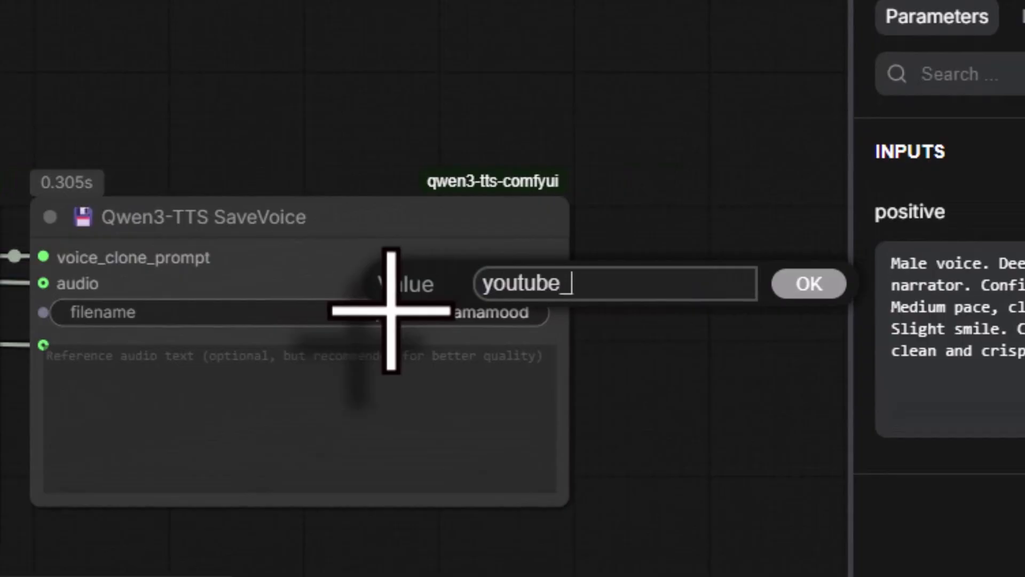
pyautogui.write('male_narrator')
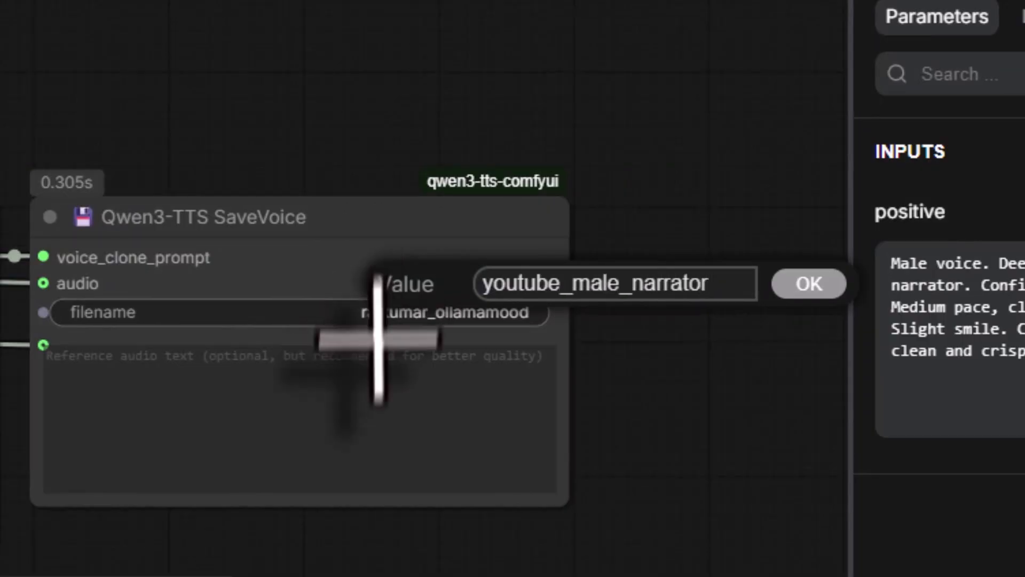
pyautogui.click(808, 284)
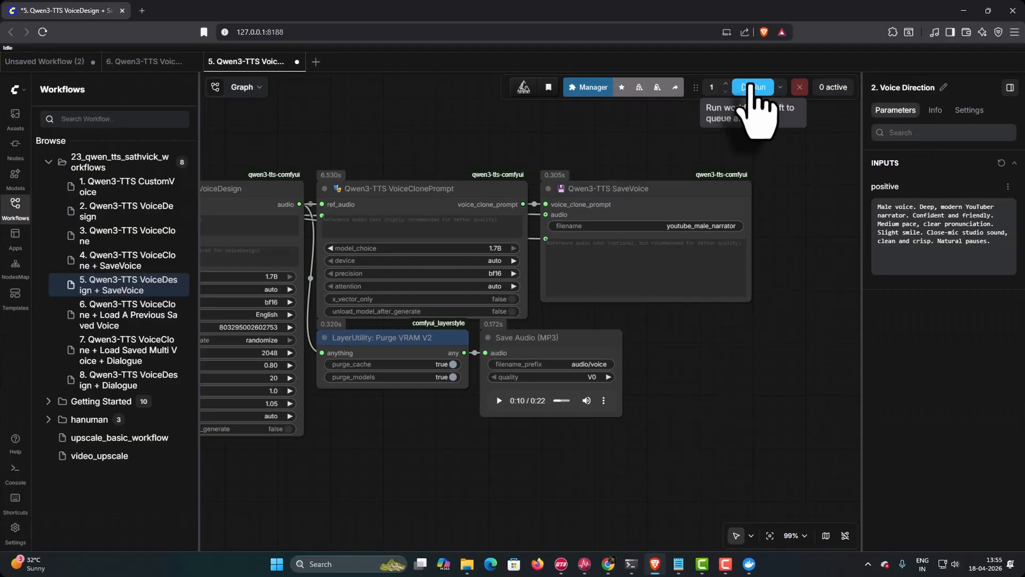
pyautogui.click(753, 87)
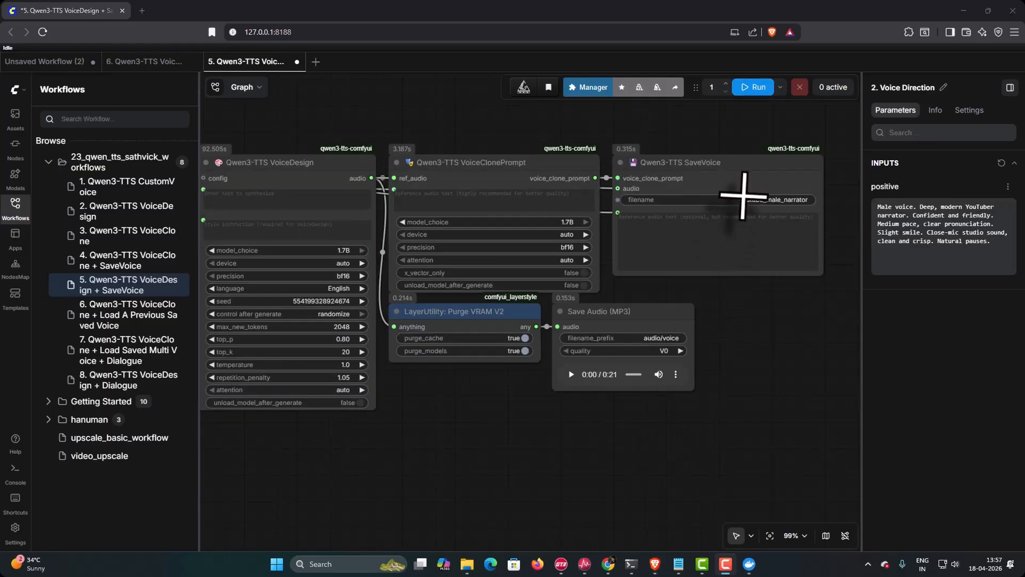
pyautogui.click(571, 374)
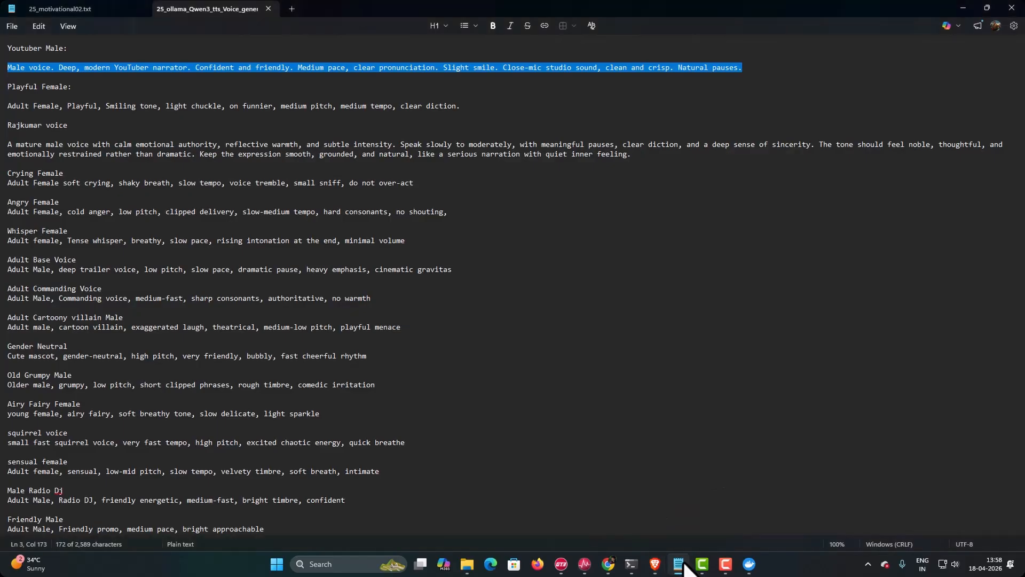
# Copy the Playful Female prompt beginning "Adult Female, Playful, Smiling tone" from the voice prompts text file in Notepad
pyautogui.click(678, 564)
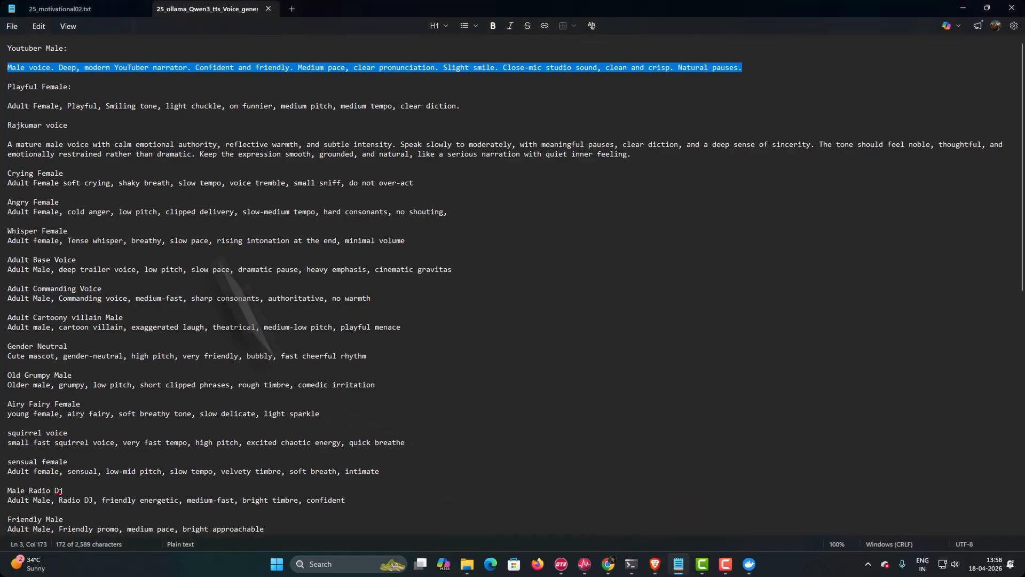
pyautogui.click(8, 106)
pyautogui.keyDown('shift'); pyautogui.click(460, 106); pyautogui.keyUp('shift')
pyautogui.hotkey('ctrl', 'c')
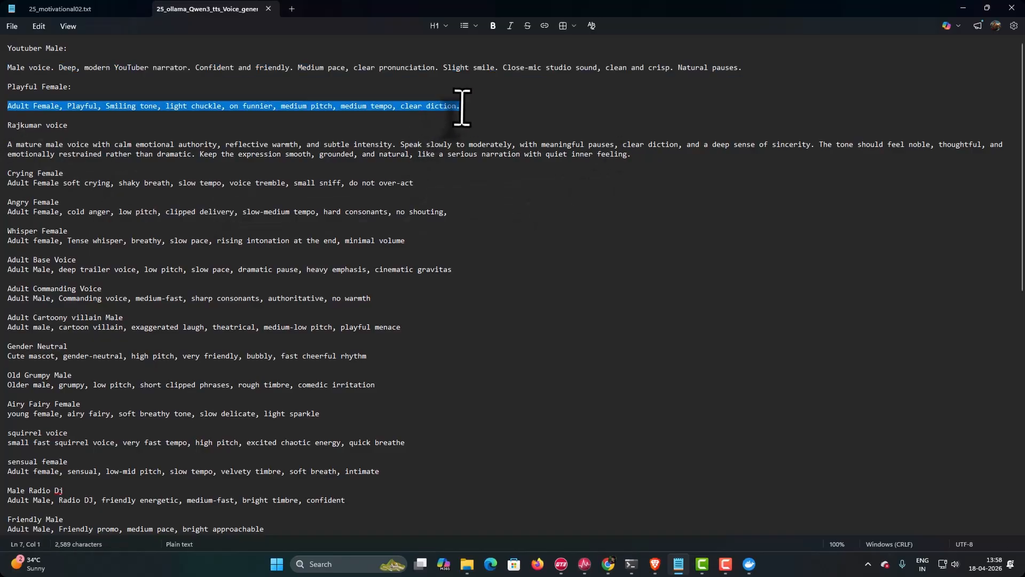
# Return to ComfyUI and replace the Voice Direction text with the copied Playful Female prompt
pyautogui.click(655, 564)
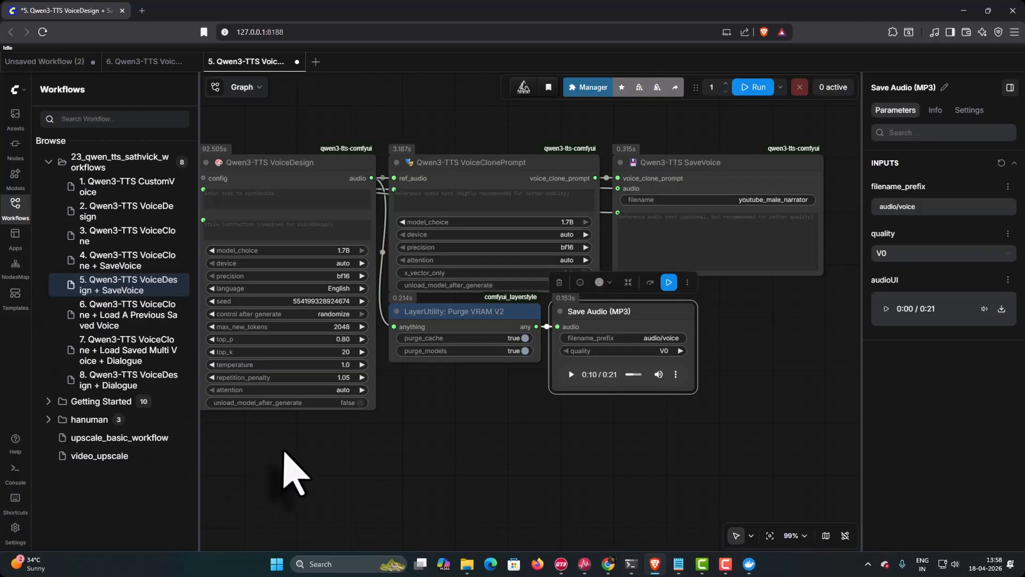
pyautogui.moveTo(555, 473); pyautogui.dragTo(573, 473)
pyautogui.moveTo(316, 400); pyautogui.dragTo(295, 368)
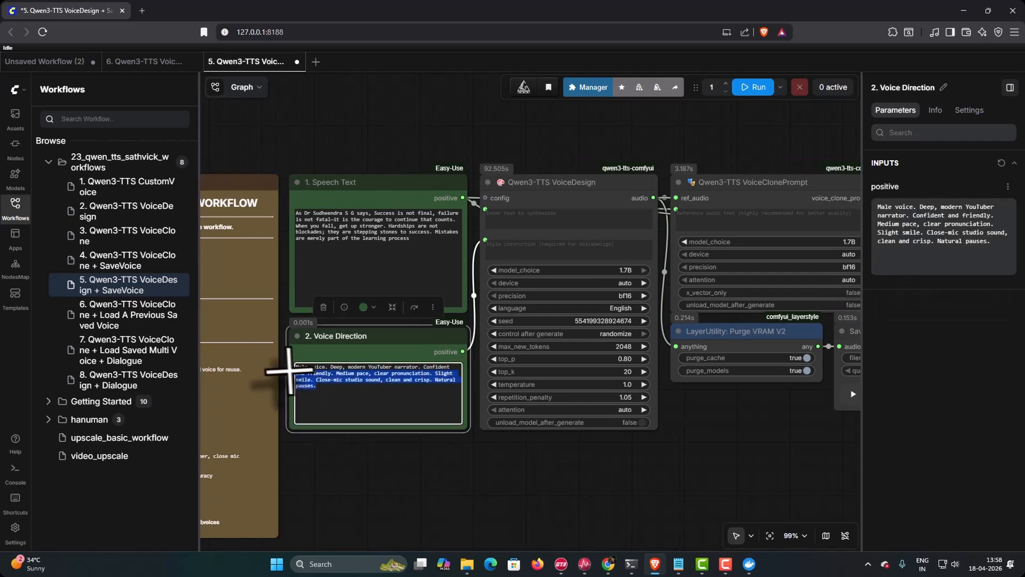
pyautogui.hotkey('ctrl', 'v')
# Replace the Speech Text with "I am sorry, that was funnier that it should be"
pyautogui.moveTo(417, 256); pyautogui.dragTo(272, 196)
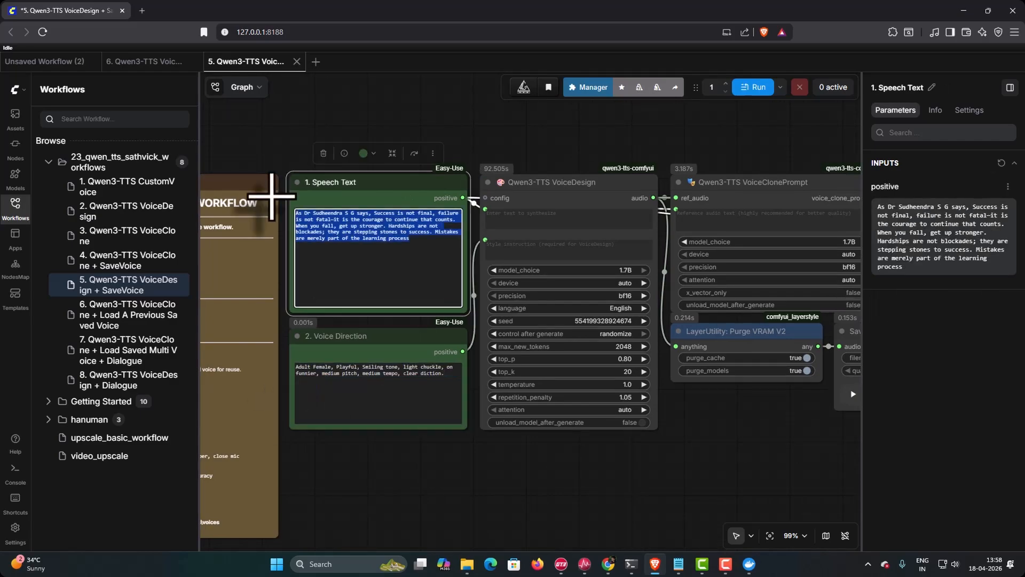
pyautogui.press('BackSpace')
pyautogui.write('I am sorry, that was funnier that it should be')
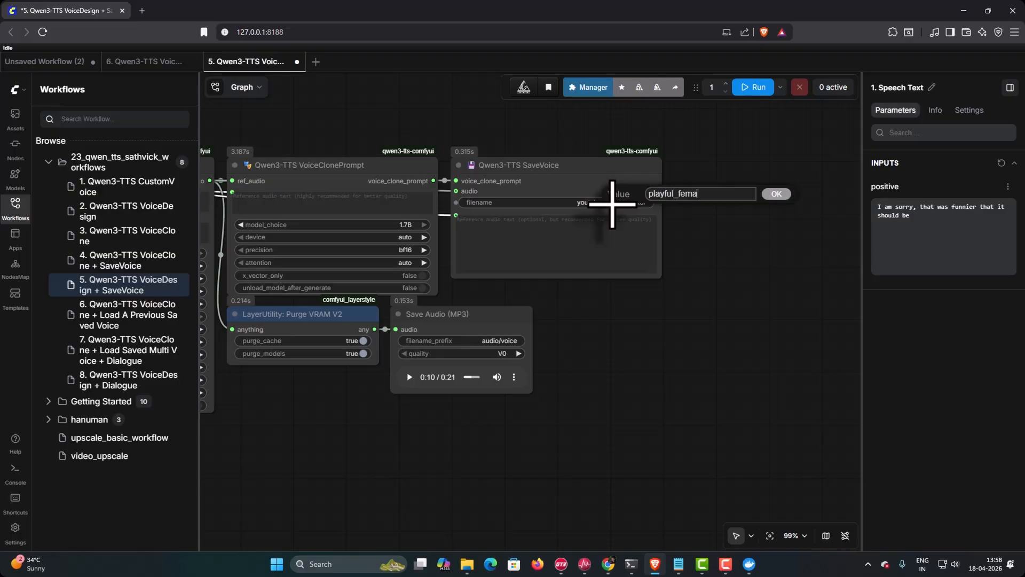
# Set the SaveVoice filename to playful_female, then run the workflow and play the generated audio
pyautogui.write('le')
pyautogui.click(775, 194)
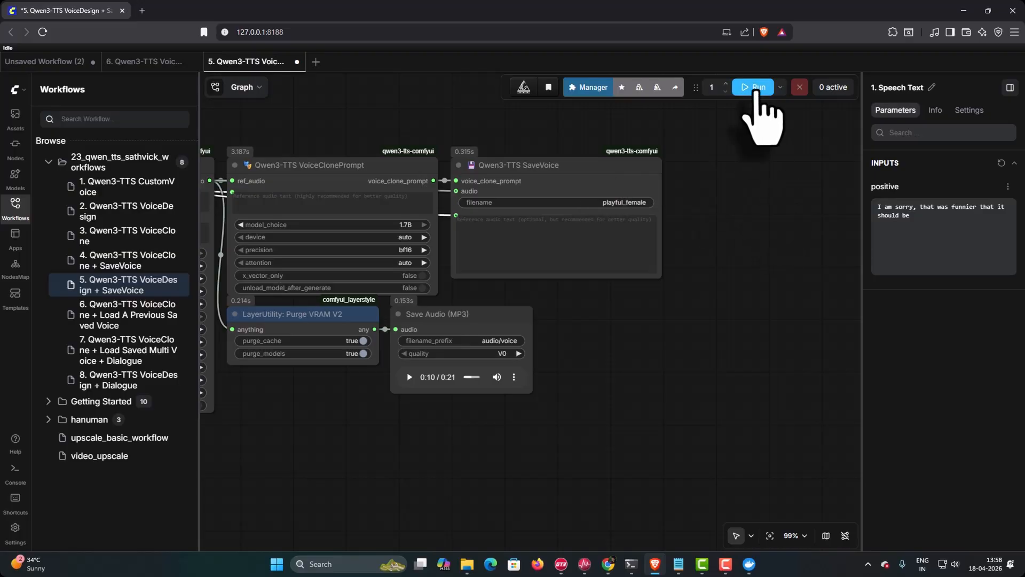
pyautogui.click(756, 90)
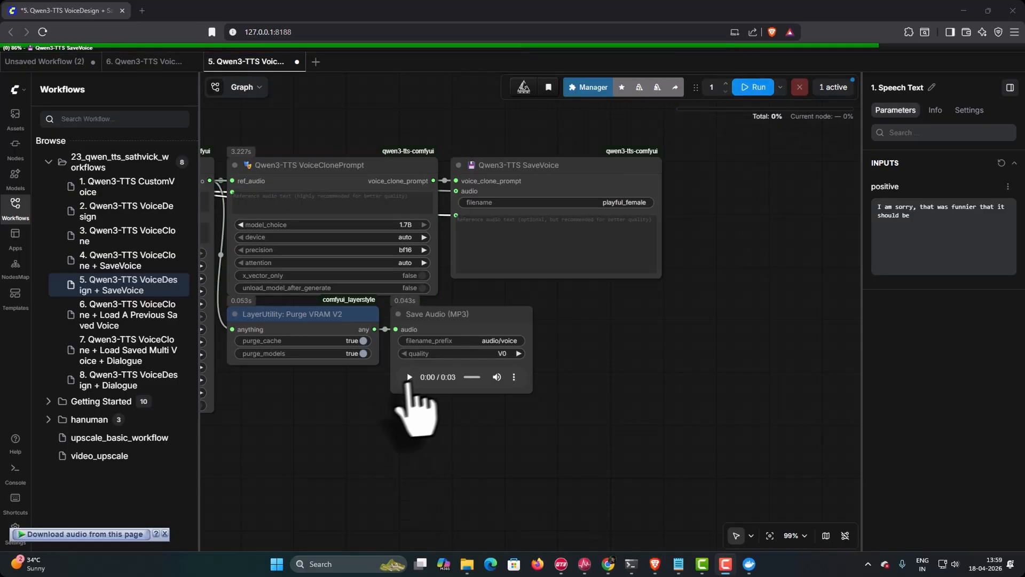
pyautogui.click(409, 377)
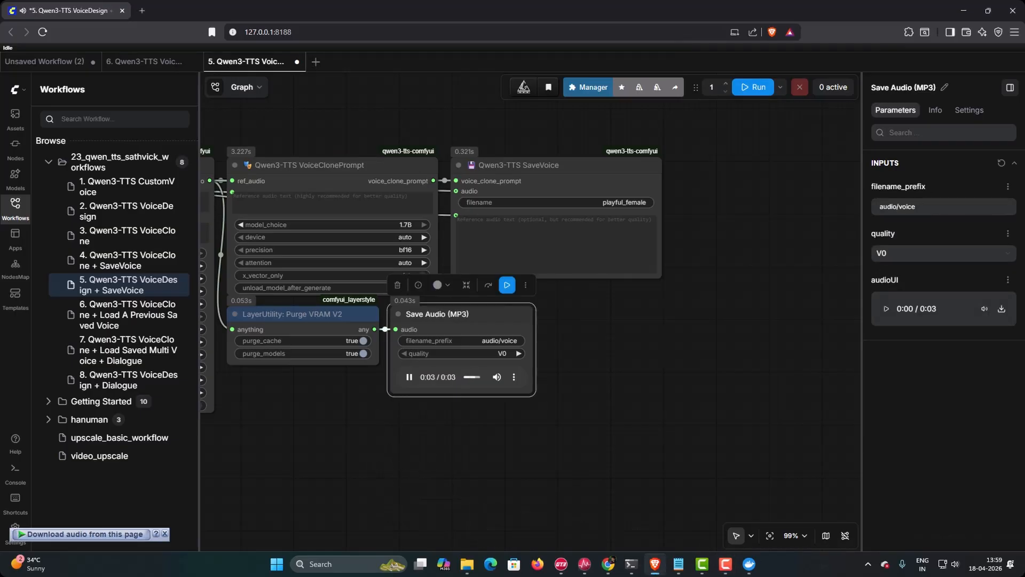
# Select the Crying Female prompt beginning "Adult Female soft crying" in the Notepad voice prompts file for copying
pyautogui.click(677, 567)
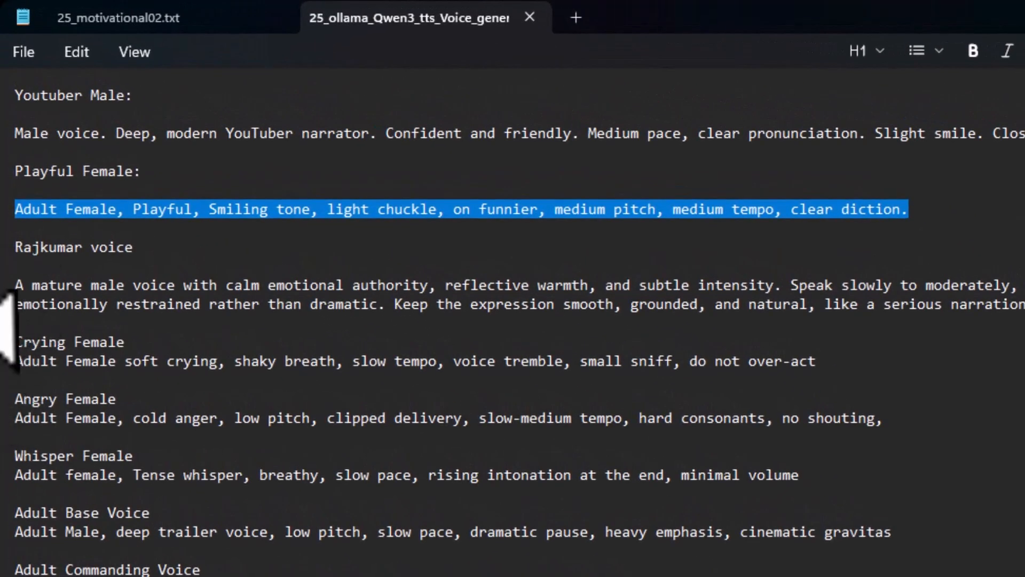
pyautogui.click(18, 356)
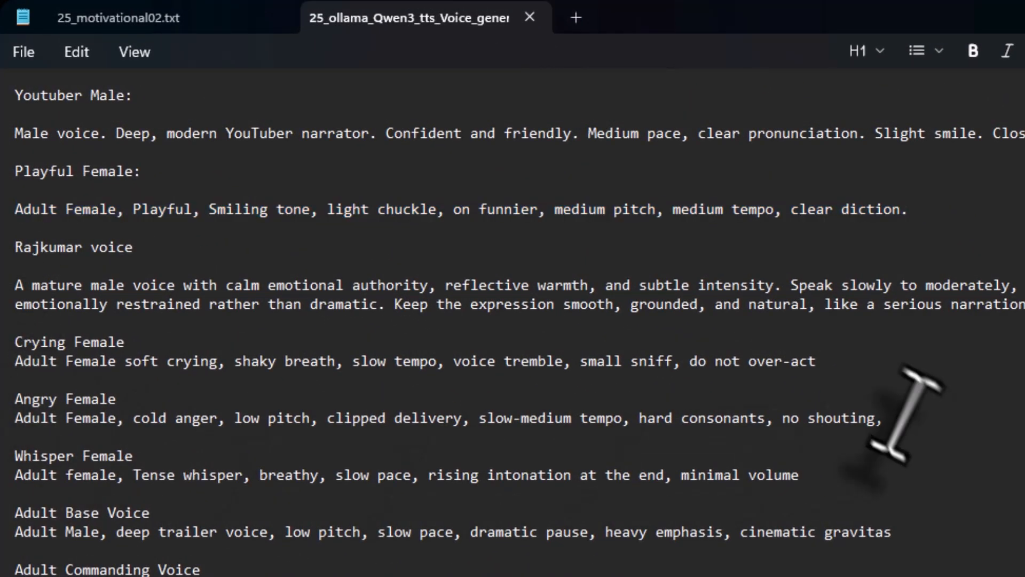
pyautogui.keyDown('shift'); pyautogui.click(824, 367); pyautogui.keyUp('shift')
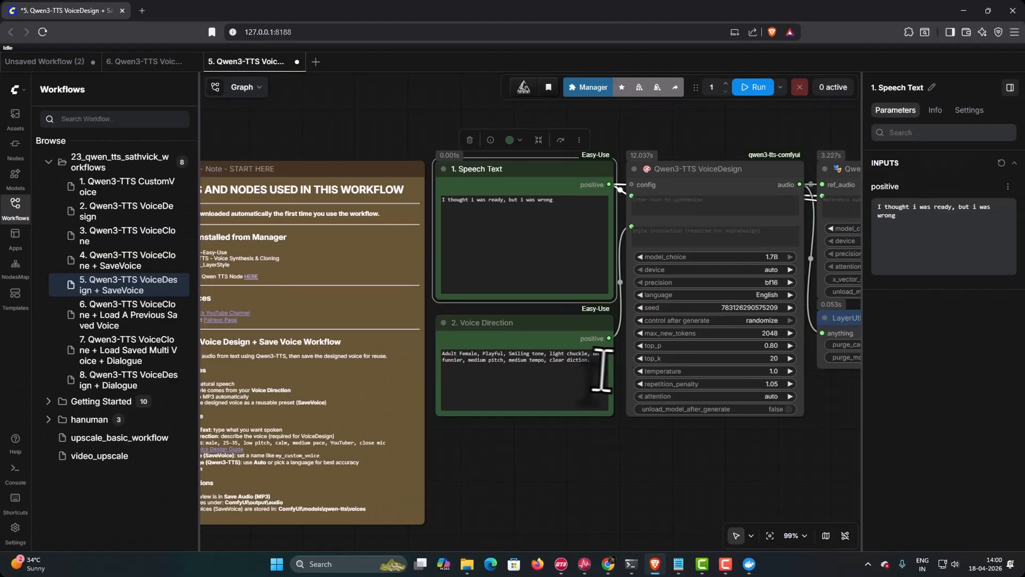
# Replace the Voice Direction text with the Crying Female prompt, generate the voice as crying_Female, and play its audio
pyautogui.moveTo(591, 363); pyautogui.dragTo(446, 337)
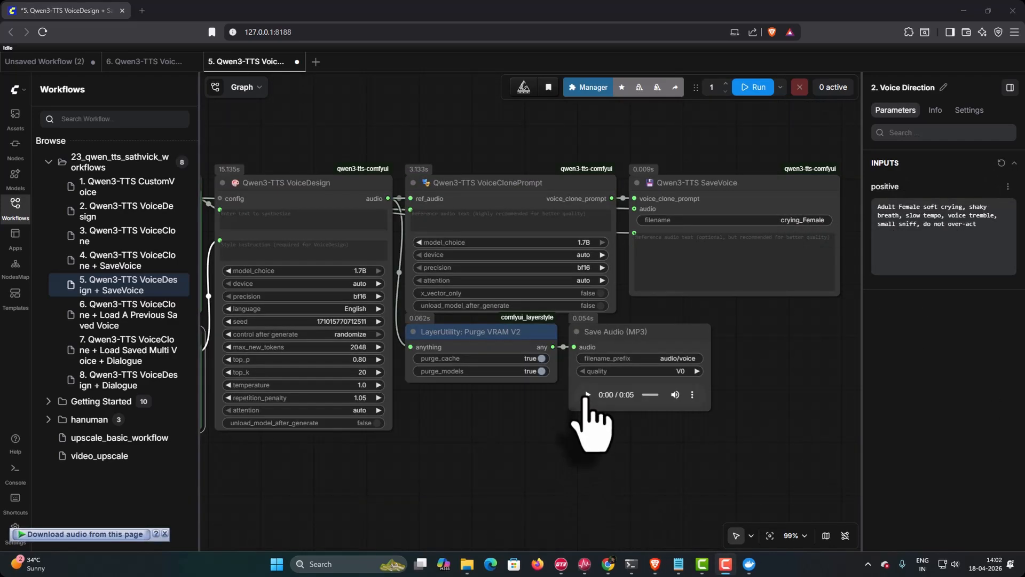
pyautogui.click(587, 395)
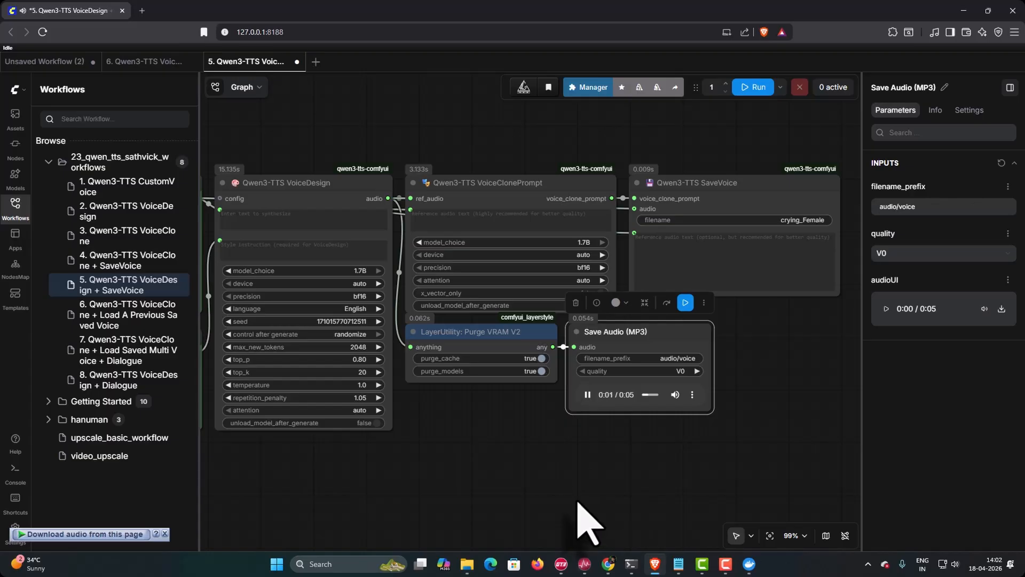
# Copy the Angry Female prompt from the Notepad voice prompts file and replace the Voice Direction text with it in ComfyUI
pyautogui.moveTo(549, 499); pyautogui.dragTo(726, 516)
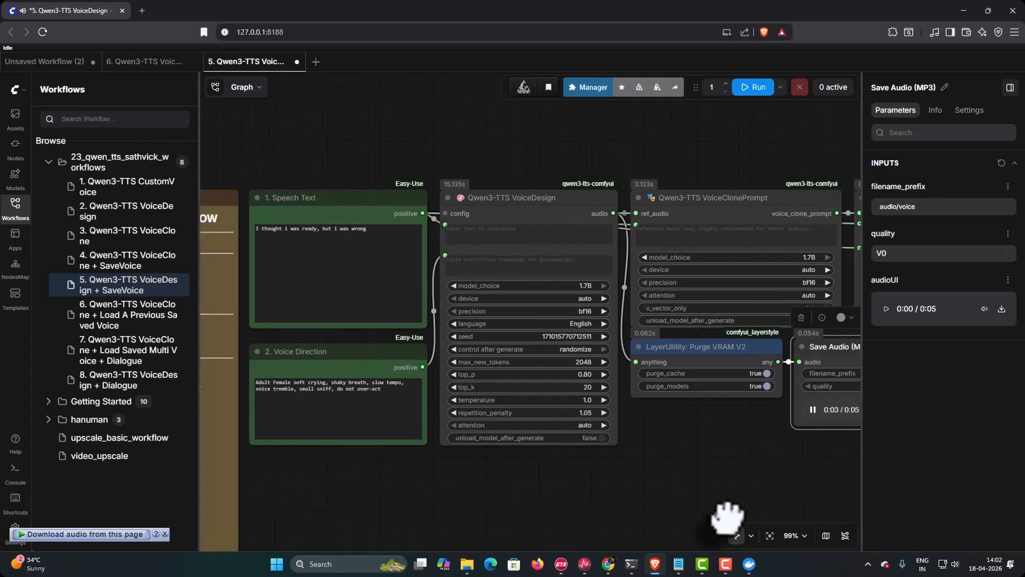
pyautogui.click(726, 564)
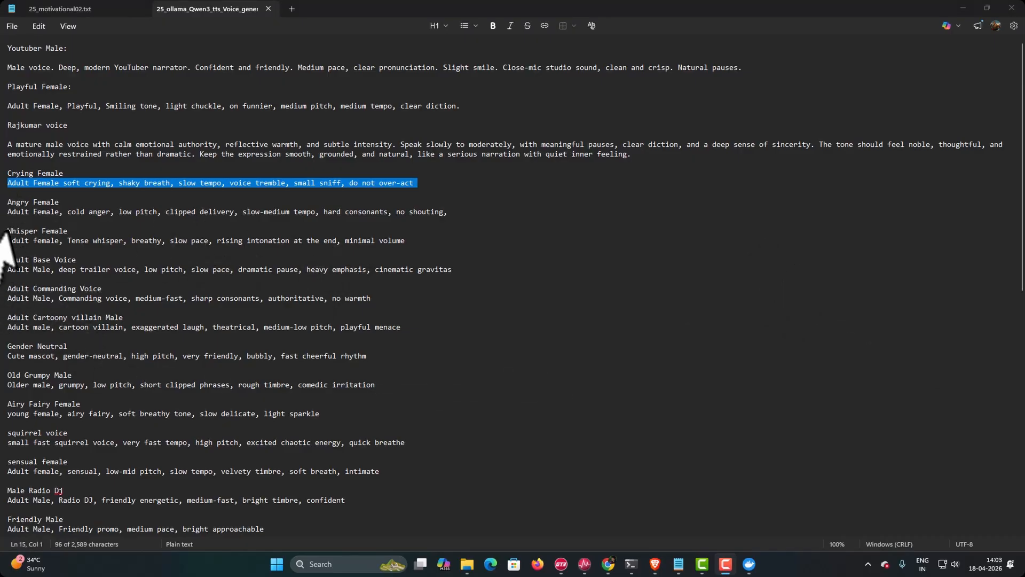
pyautogui.moveTo(8, 212); pyautogui.dragTo(449, 212)
pyautogui.hotkey('ctrl', 'c')
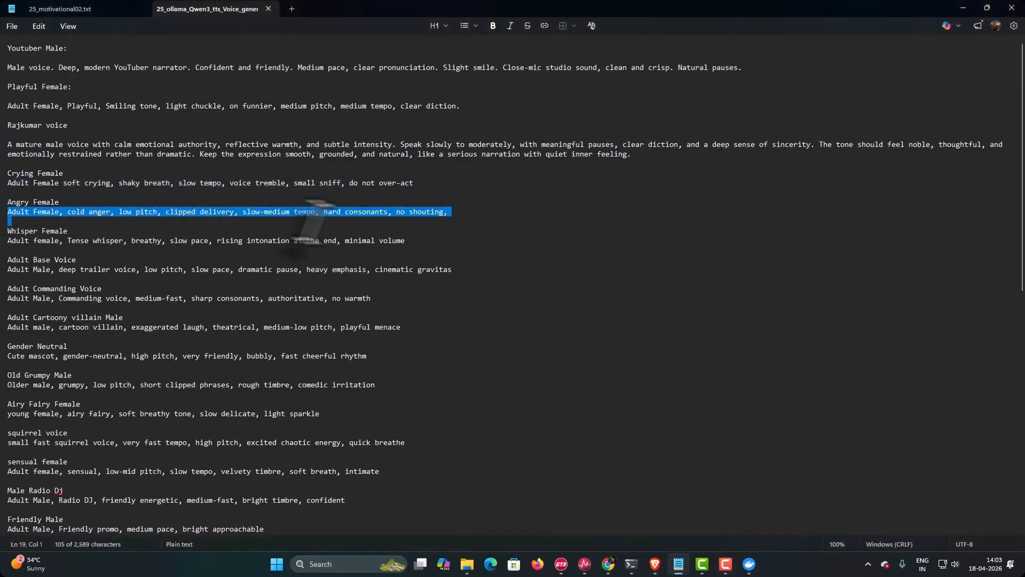
pyautogui.hotkey('alt', 'Tab')
pyautogui.click(387, 419)
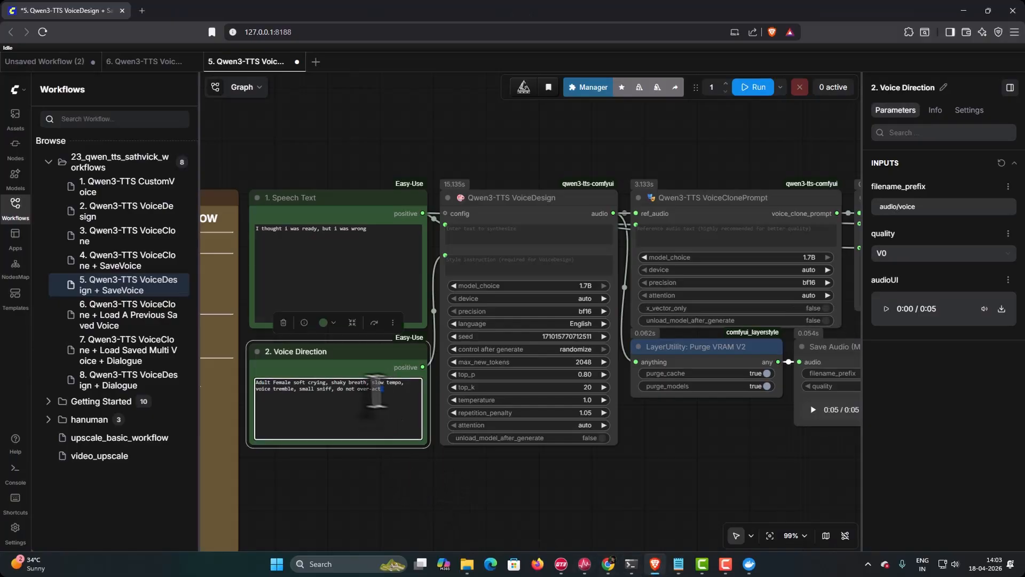
pyautogui.hotkey('ctrl', 'a')
pyautogui.hotkey('ctrl', 'v')
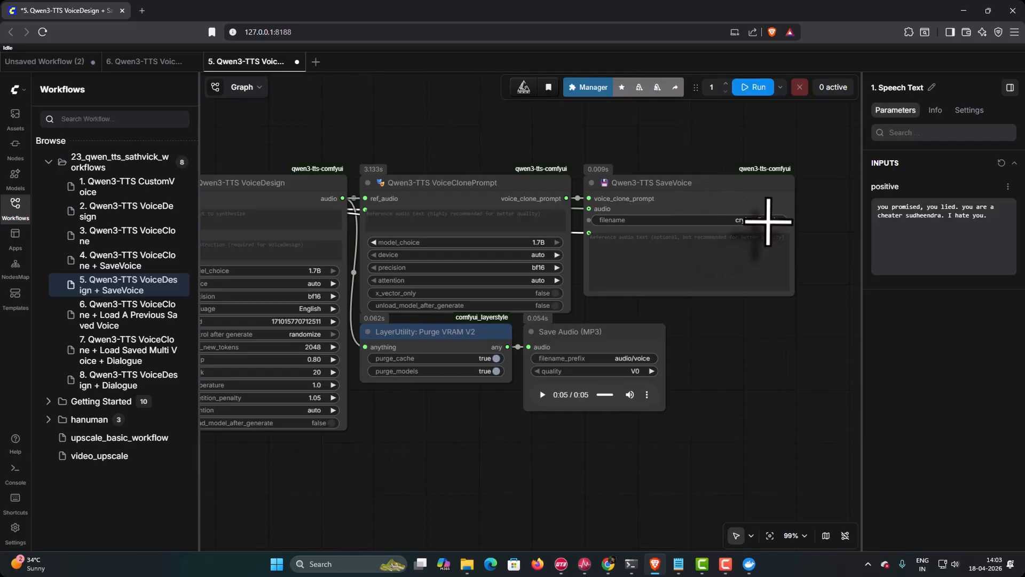
# Set the SaveVoice filename to angry_female and generate the voice
pyautogui.click(768, 220)
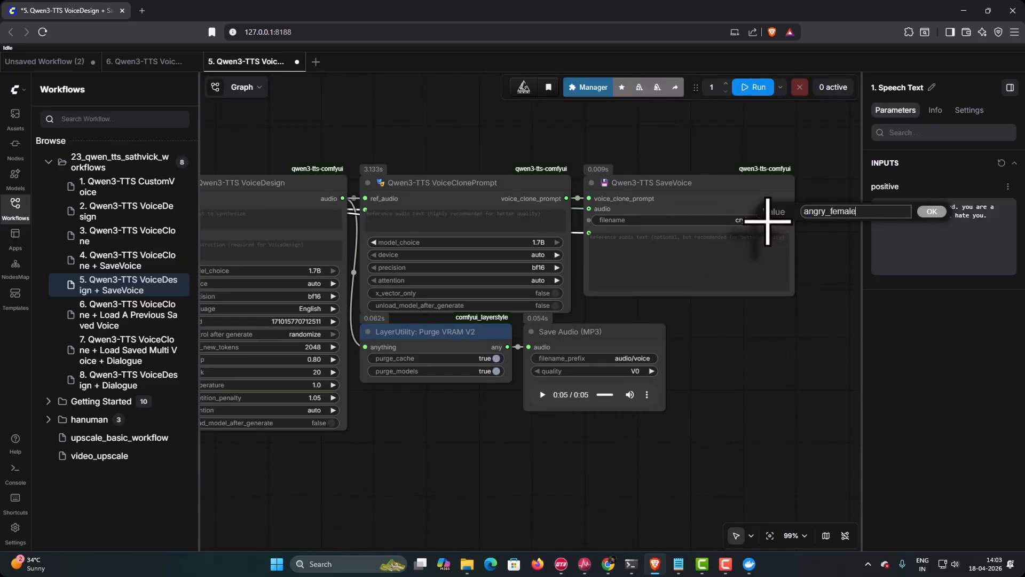
pyautogui.write('angry_female')
pyautogui.click(932, 211)
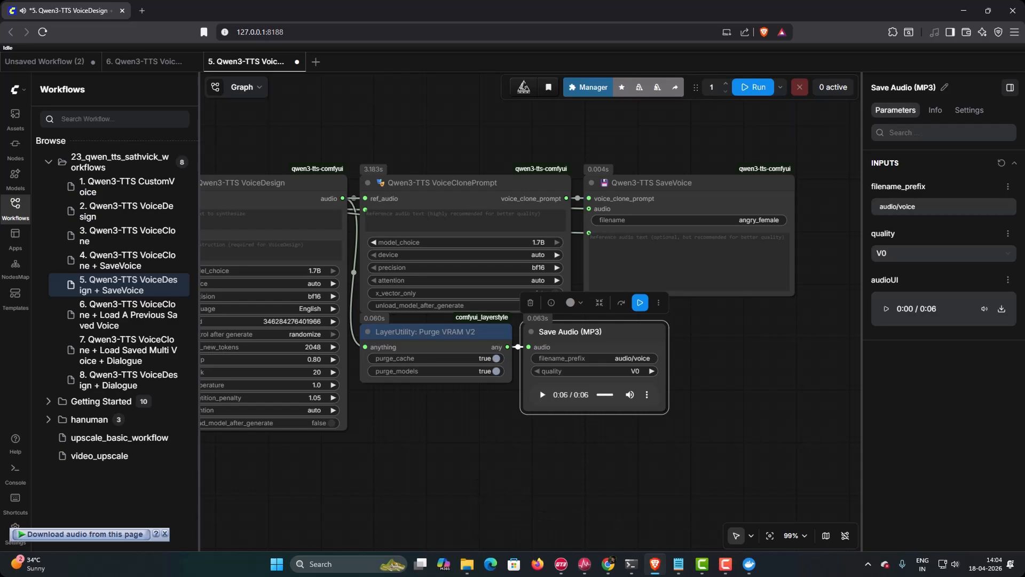
# Copy the Whisper Female prompt from the Notepad voice prompts file and replace the Voice Direction text with it in ComfyUI
pyautogui.click(683, 567)
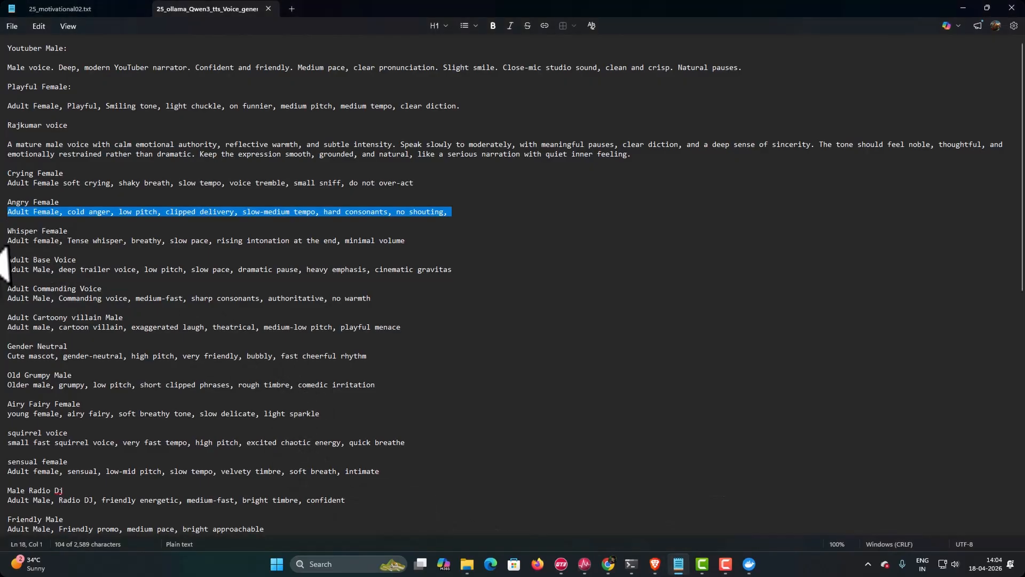
pyautogui.click(8, 243)
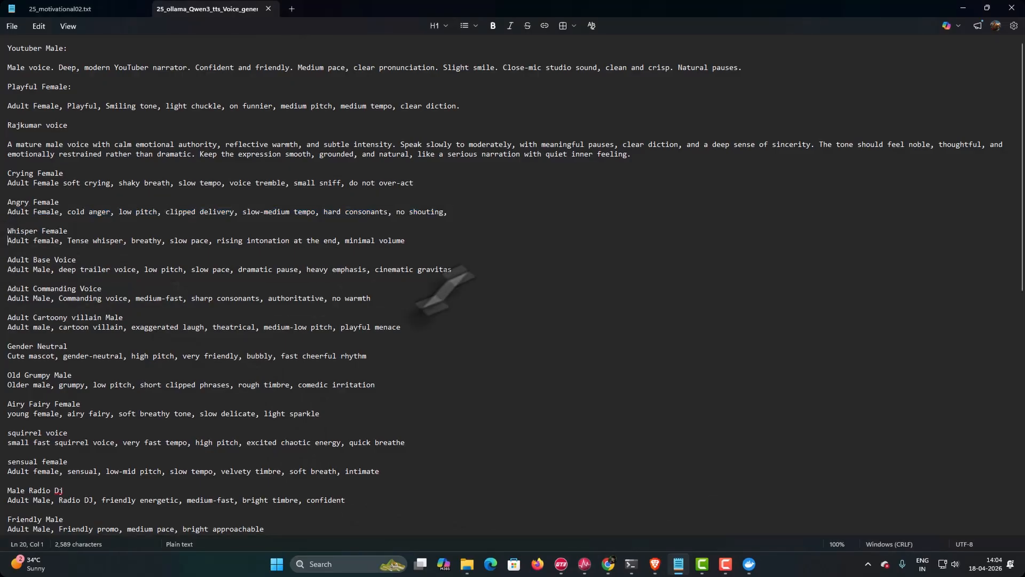
pyautogui.tripleClick(415, 241)
pyautogui.click(656, 564)
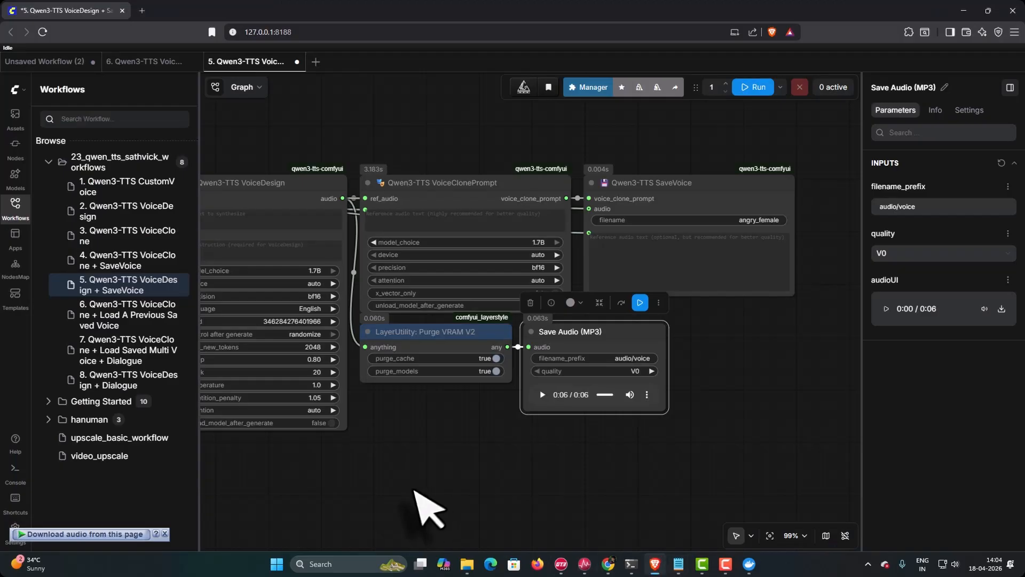
pyautogui.moveTo(413, 488); pyautogui.dragTo(827, 510)
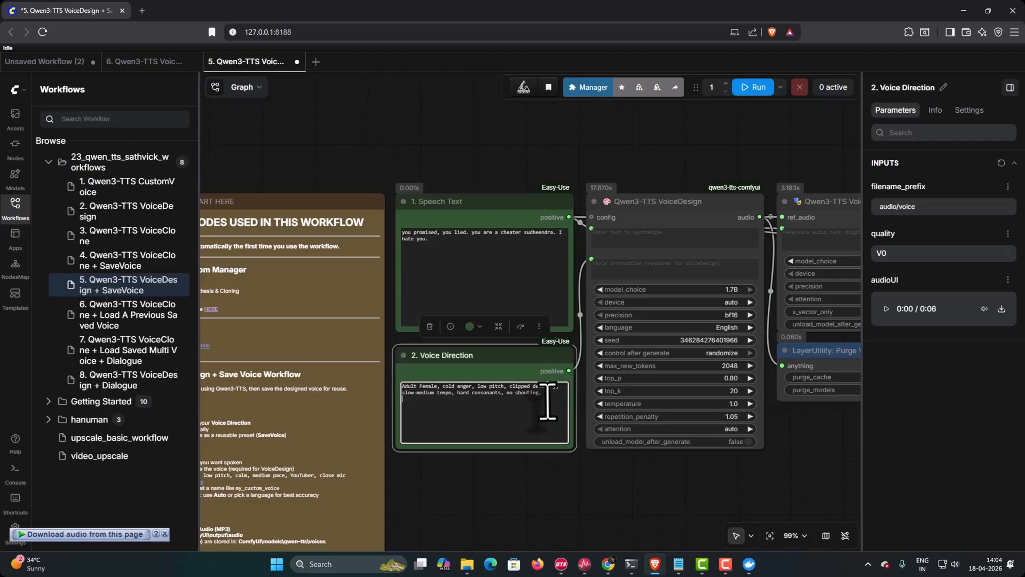
pyautogui.moveTo(547, 401); pyautogui.dragTo(382, 390)
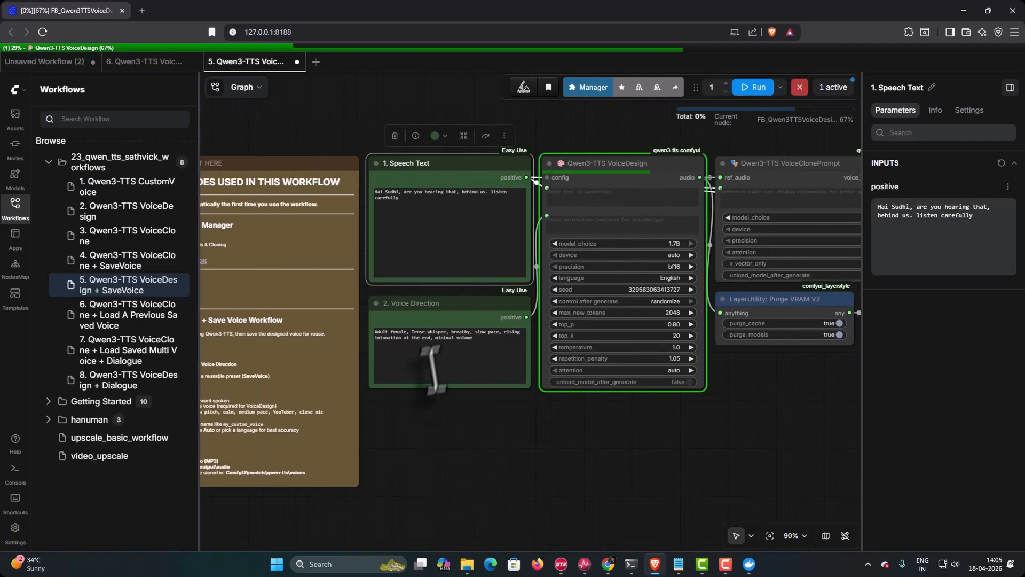
# Play the generated whisper voice audio in the Save Audio (MP3) node
pyautogui.scroll(-2, 572, 492)
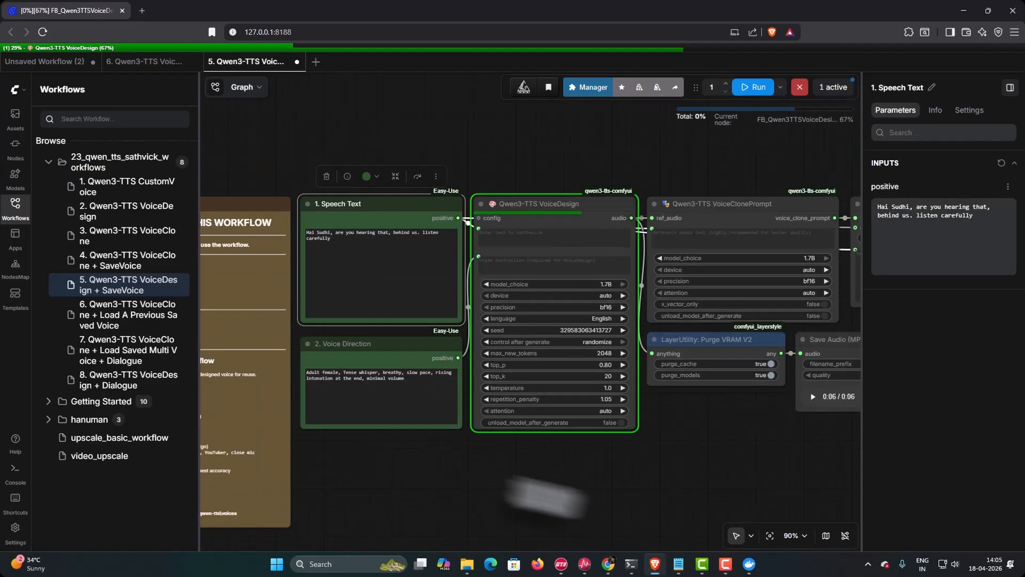
pyautogui.moveTo(572, 492); pyautogui.dragTo(412, 488)
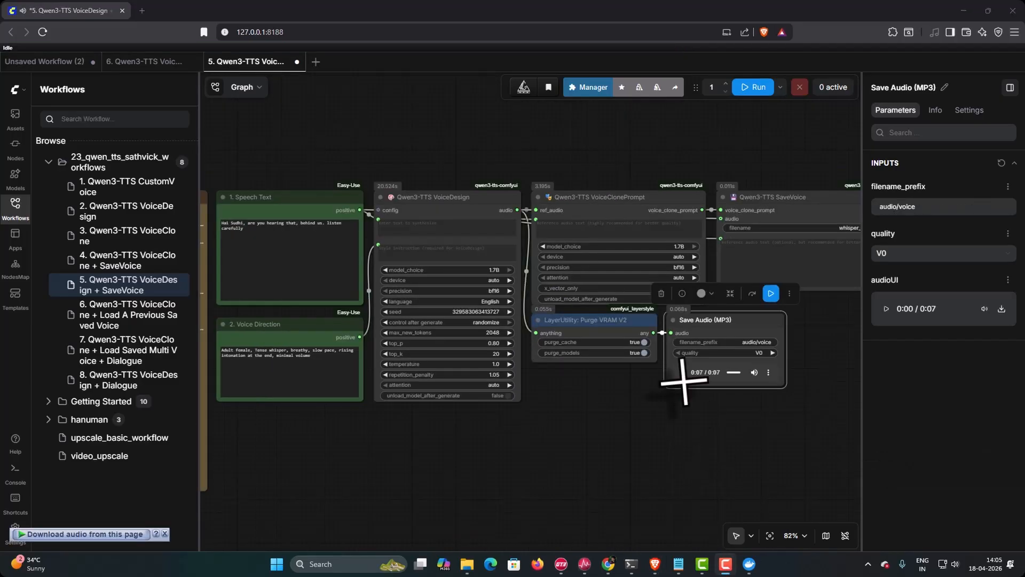
pyautogui.click(682, 373)
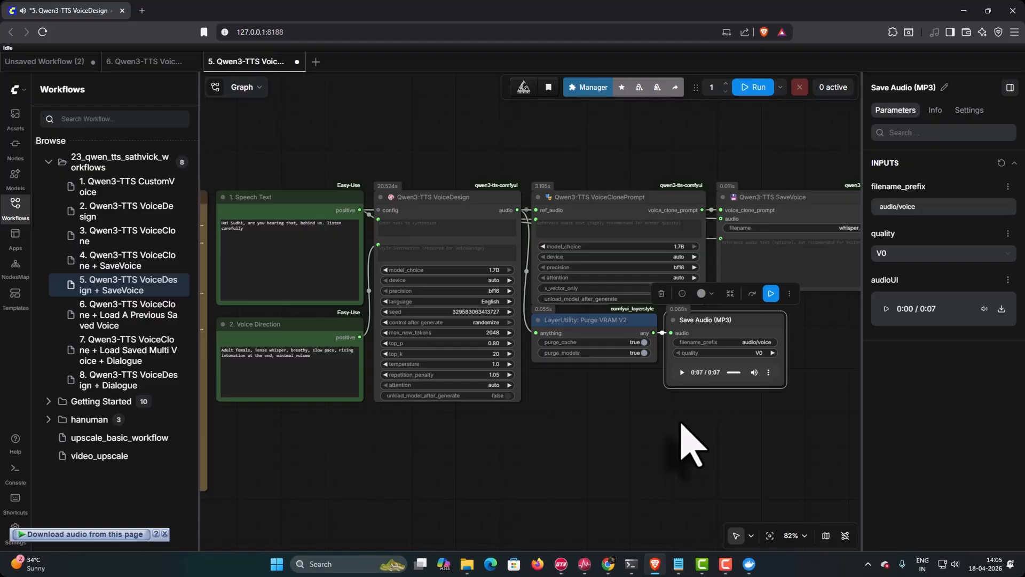
# Copy the Adult Base Voice prompt from the Notepad voice prompts file and replace the Voice Direction text with it in ComfyUI
pyautogui.click(679, 564)
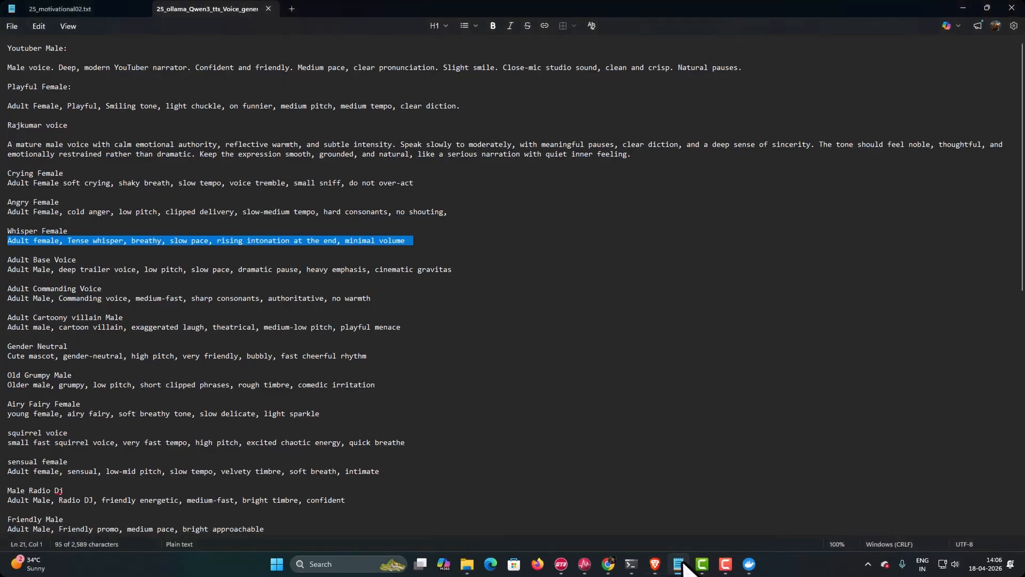
pyautogui.click(8, 270)
pyautogui.keyDown('shift'); pyautogui.click(469, 275); pyautogui.keyUp('shift')
pyautogui.hotkey('ctrl', 'c')
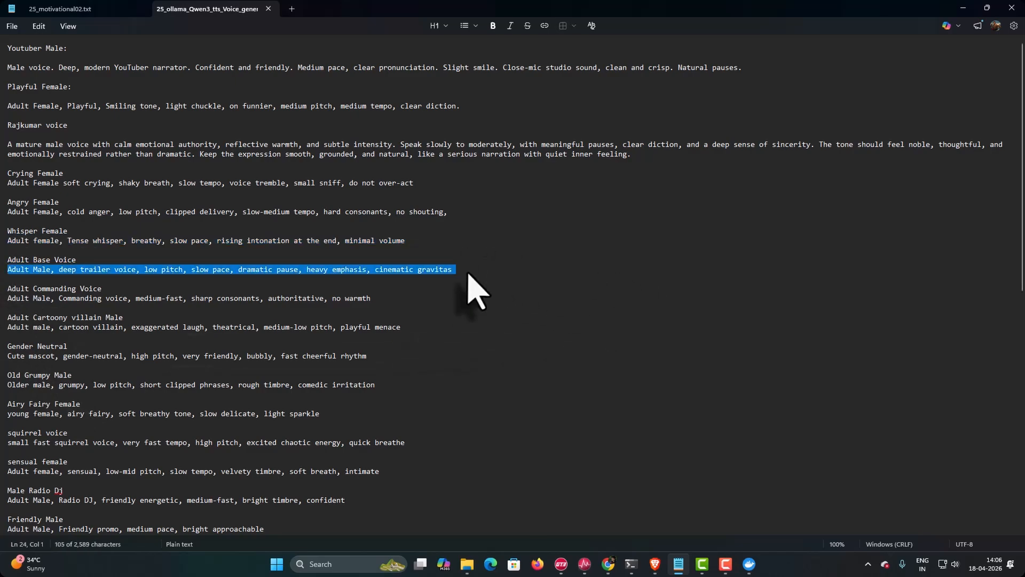
pyautogui.click(655, 564)
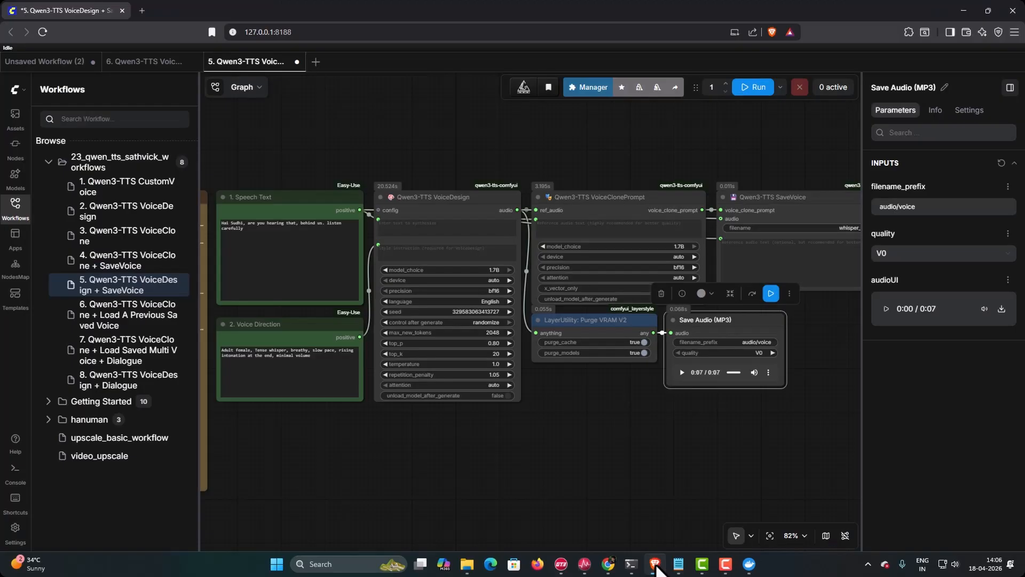
pyautogui.click(311, 359)
pyautogui.moveTo(310, 359); pyautogui.dragTo(166, 344)
pyautogui.hotkey('ctrl', 'v')
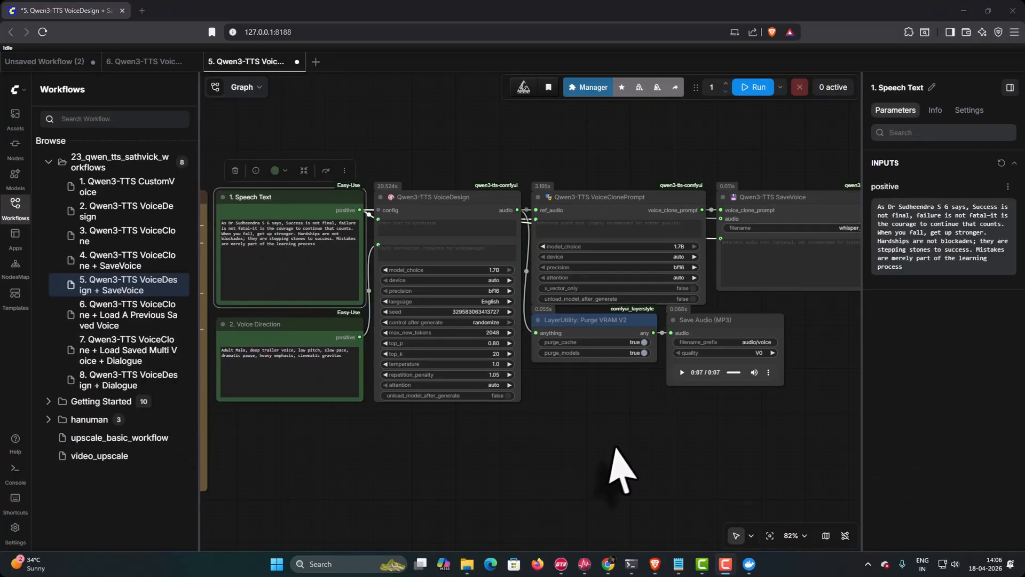
# Set the SaveVoice filename to male_dominant, then run the workflow and play the generated audio
pyautogui.moveTo(609, 443); pyautogui.dragTo(419, 452)
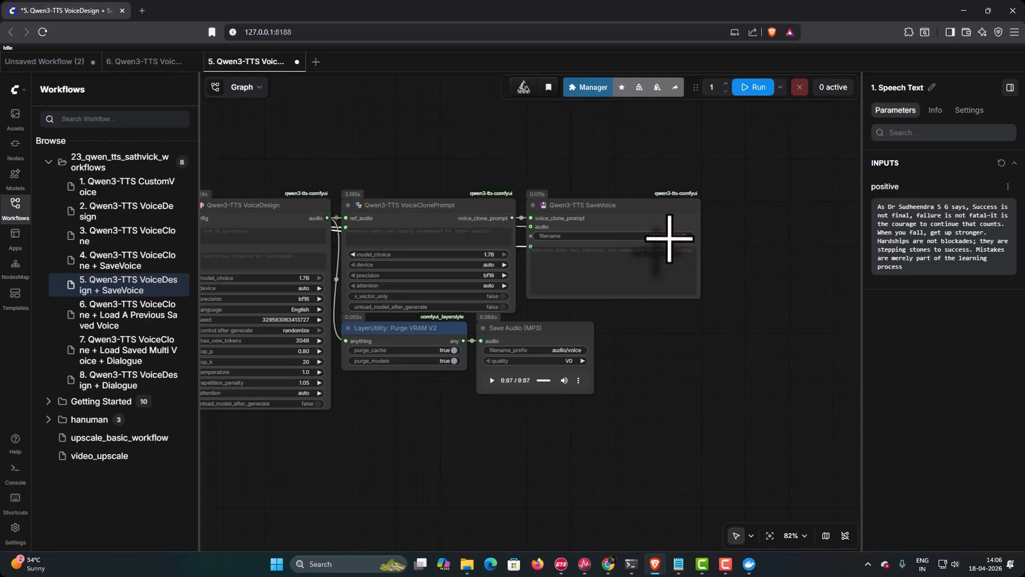
pyautogui.click(669, 237)
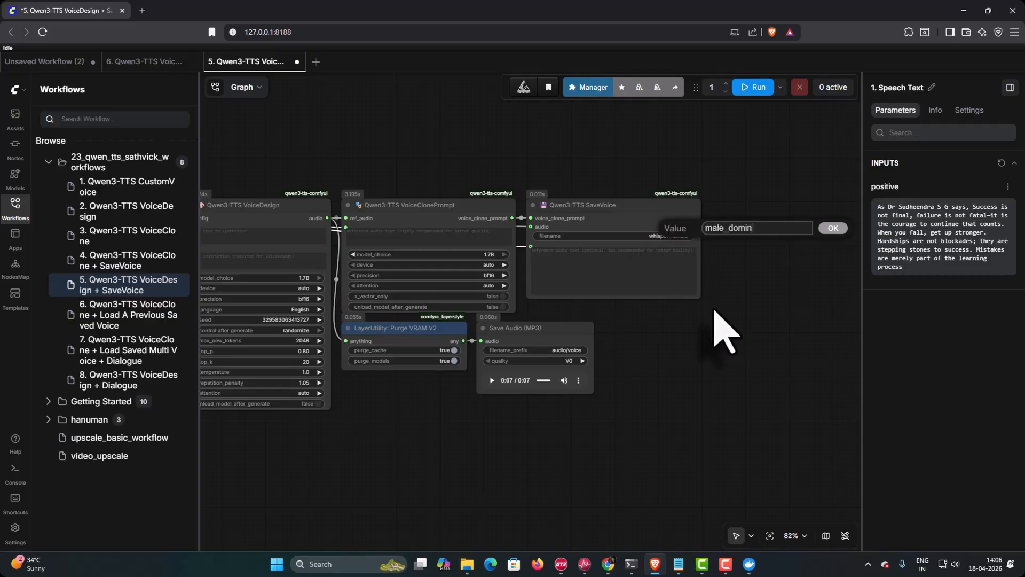
pyautogui.write('male_dominant')
pyautogui.click(825, 228)
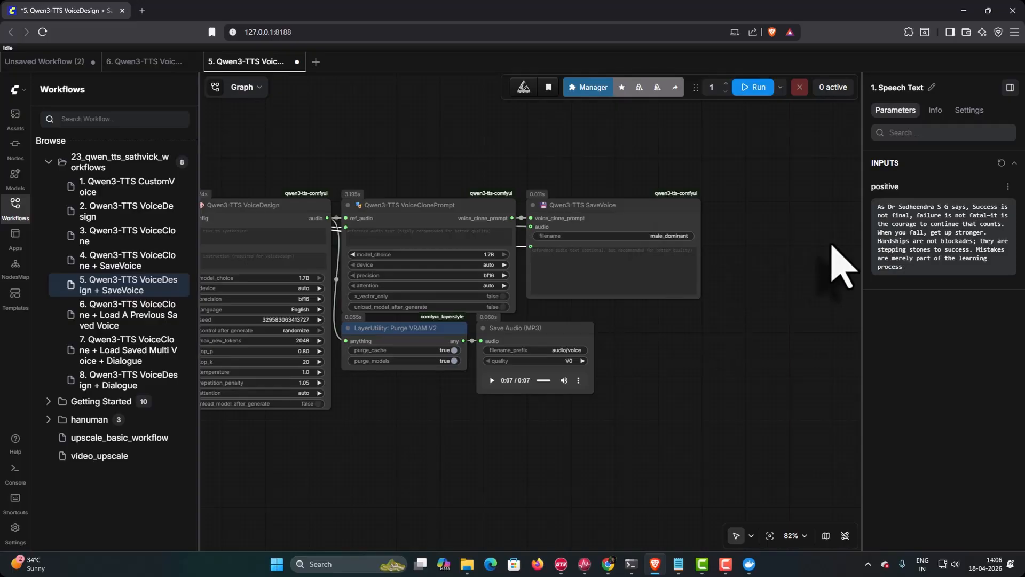
pyautogui.click(492, 380)
pyautogui.moveTo(448, 453); pyautogui.dragTo(639, 476)
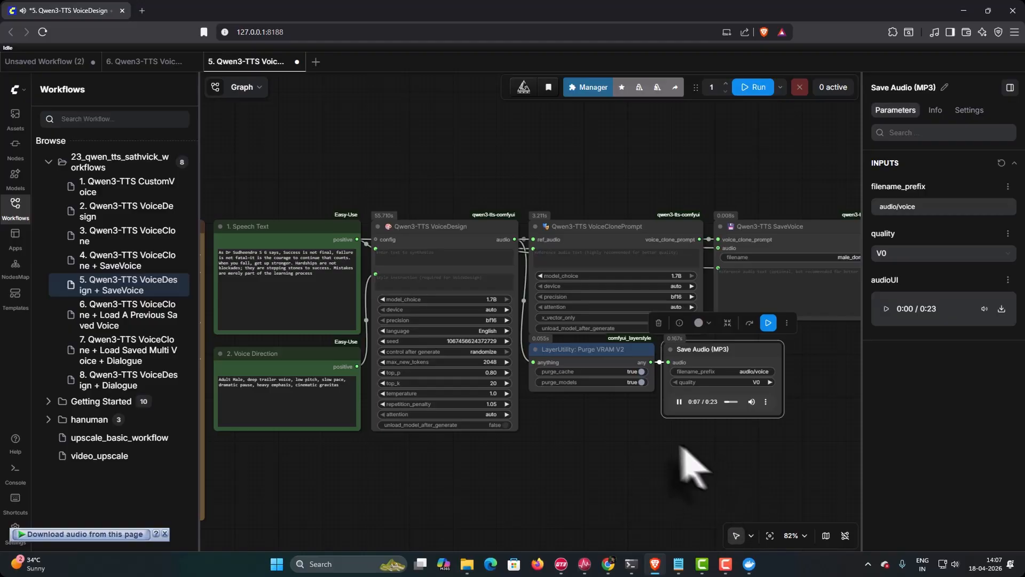
# Copy the Adult Commanding Voice prompt from the Notepad voice prompts file and replace the Voice Direction text with it in ComfyUI
pyautogui.hotkey('alt', 'Tab')
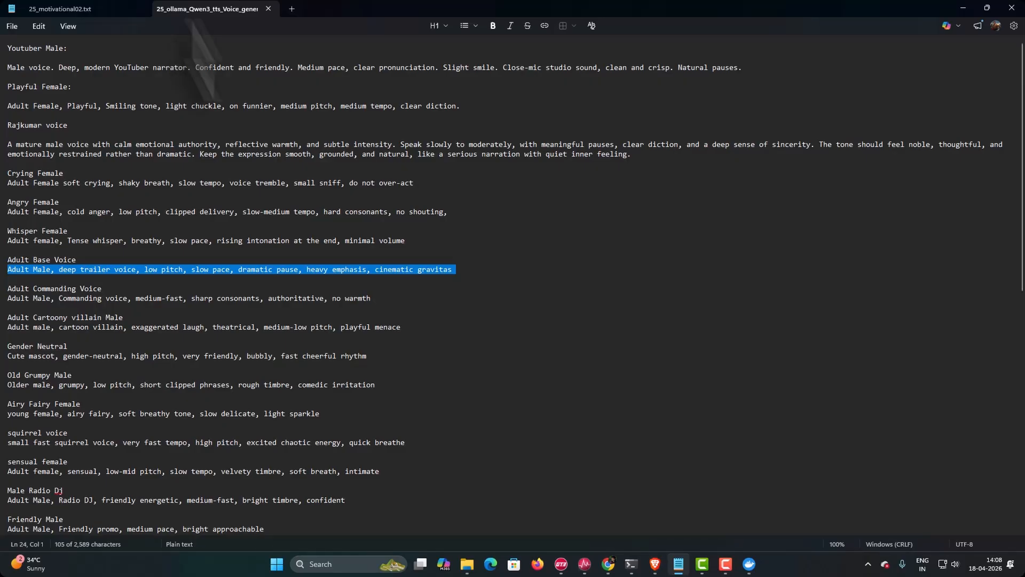
pyautogui.tripleClick(9, 298)
pyautogui.hotkey('ctrl', 'c')
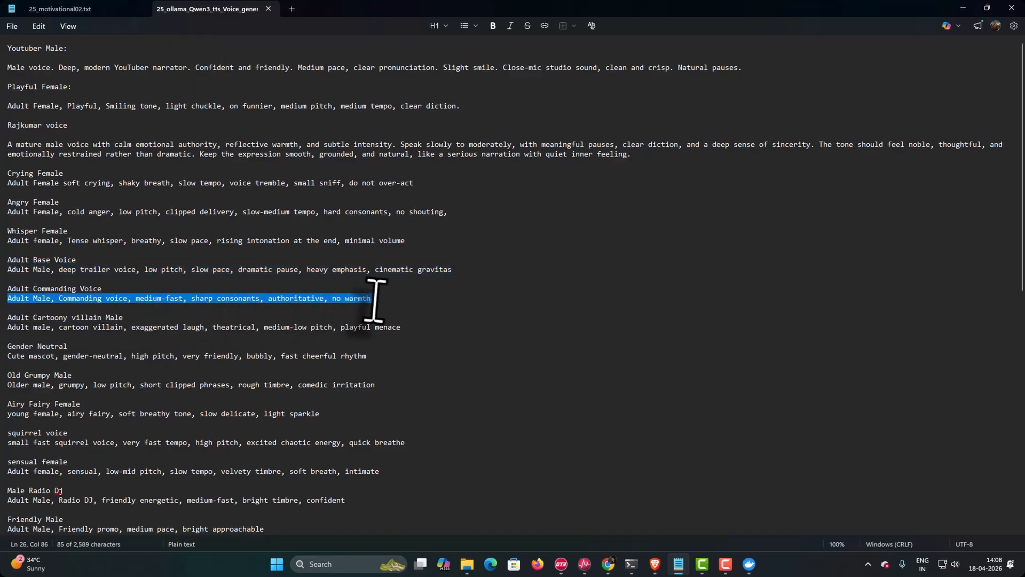
pyautogui.click(651, 565)
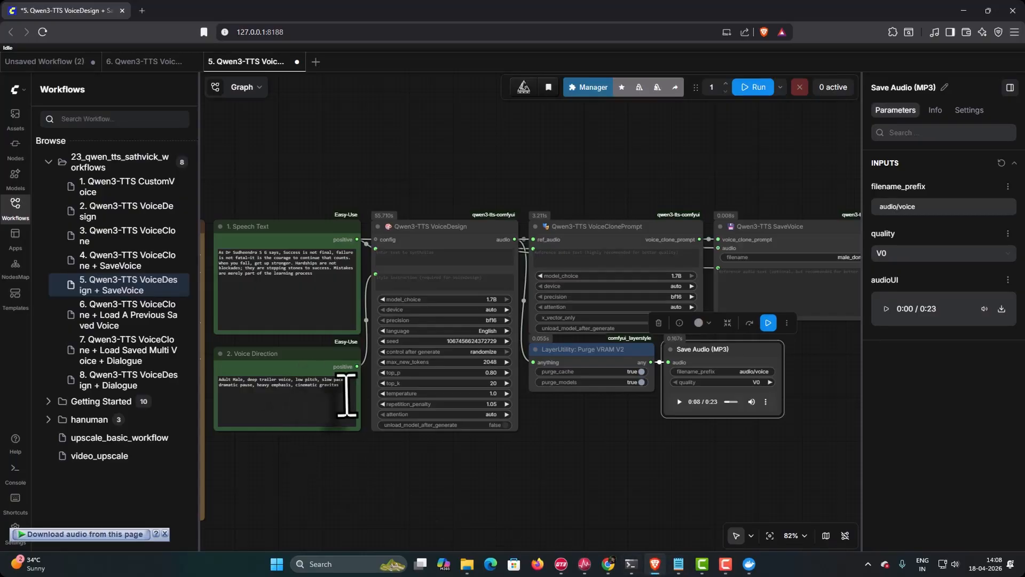
pyautogui.moveTo(344, 394); pyautogui.dragTo(194, 373)
pyautogui.hotkey('ctrl', 'v')
# Set the SaveVoice filename to male_commanding, then run the workflow and play the generated audio
pyautogui.moveTo(649, 505); pyautogui.dragTo(439, 497)
pyautogui.click(643, 254)
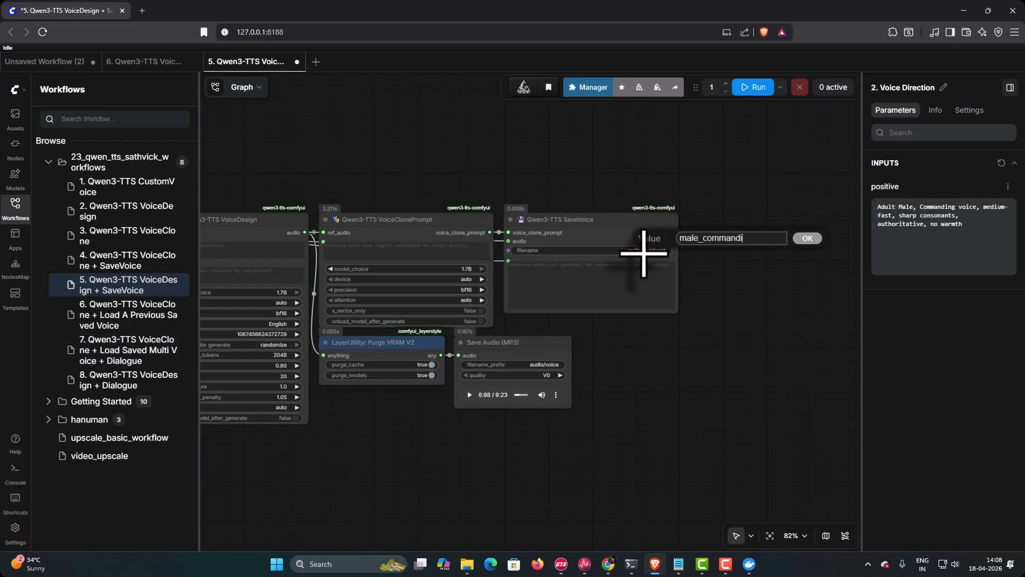
pyautogui.write('male_commanding')
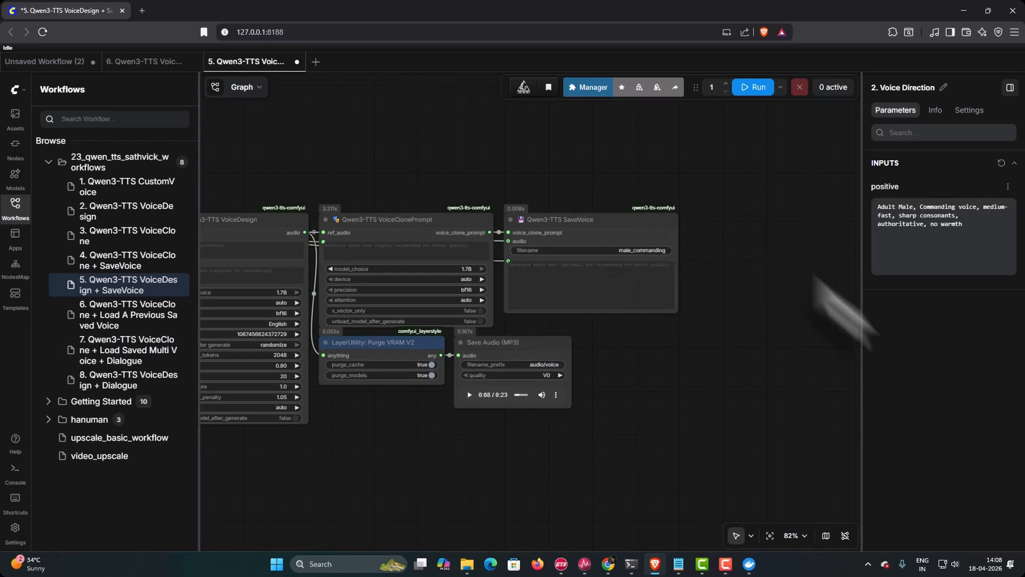
pyautogui.click(807, 238)
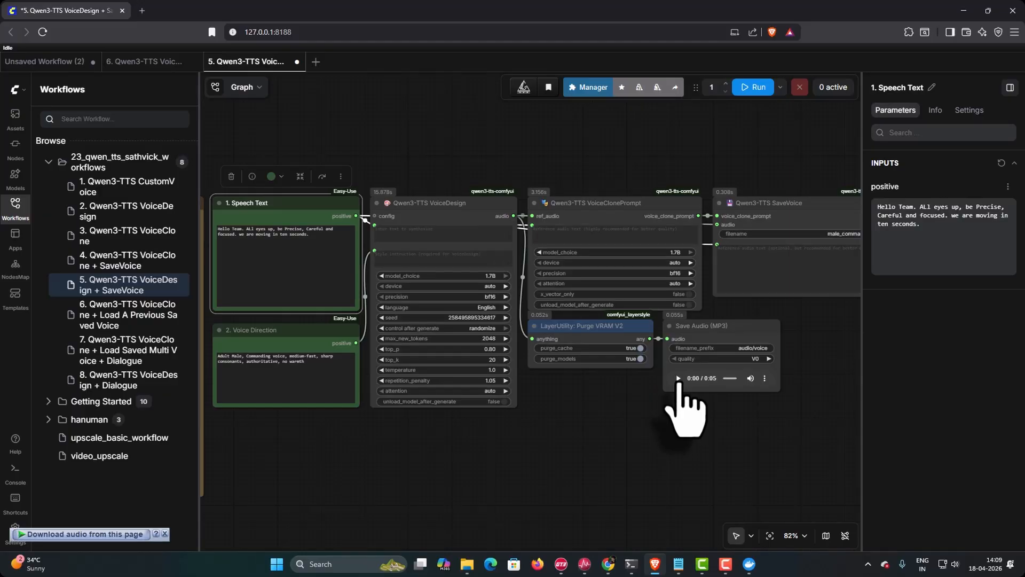
pyautogui.click(678, 378)
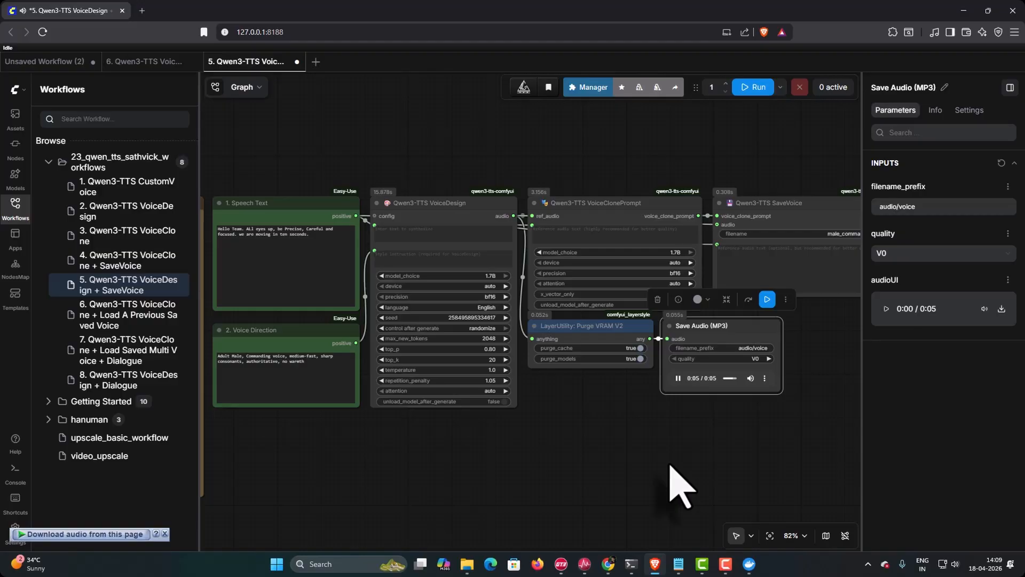
# Copy the Adult Cartoony villain Male prompt from the Notepad voice prompts file and replace the Voice Direction text with it in ComfyUI
pyautogui.click(678, 563)
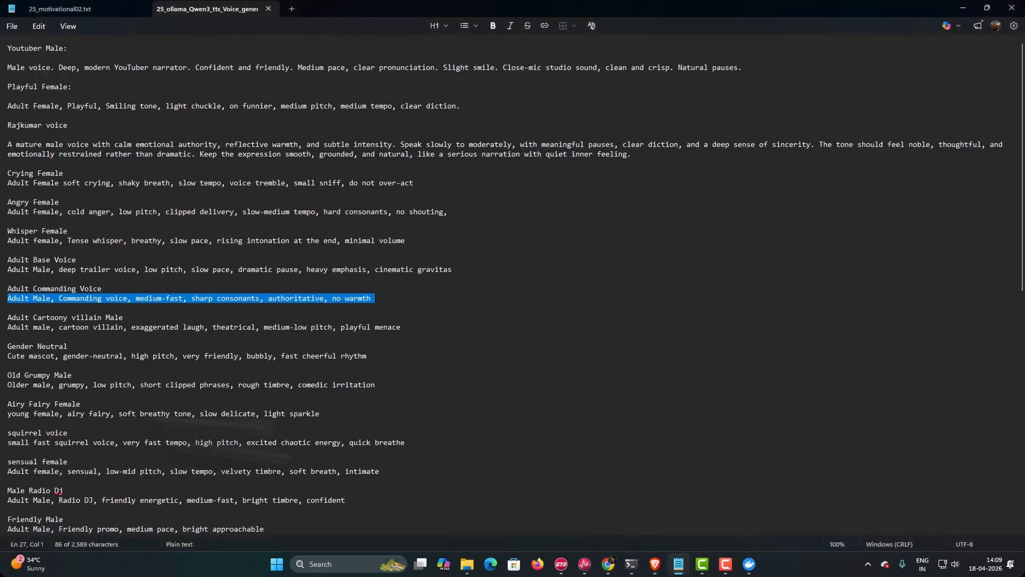
pyautogui.click(8, 319)
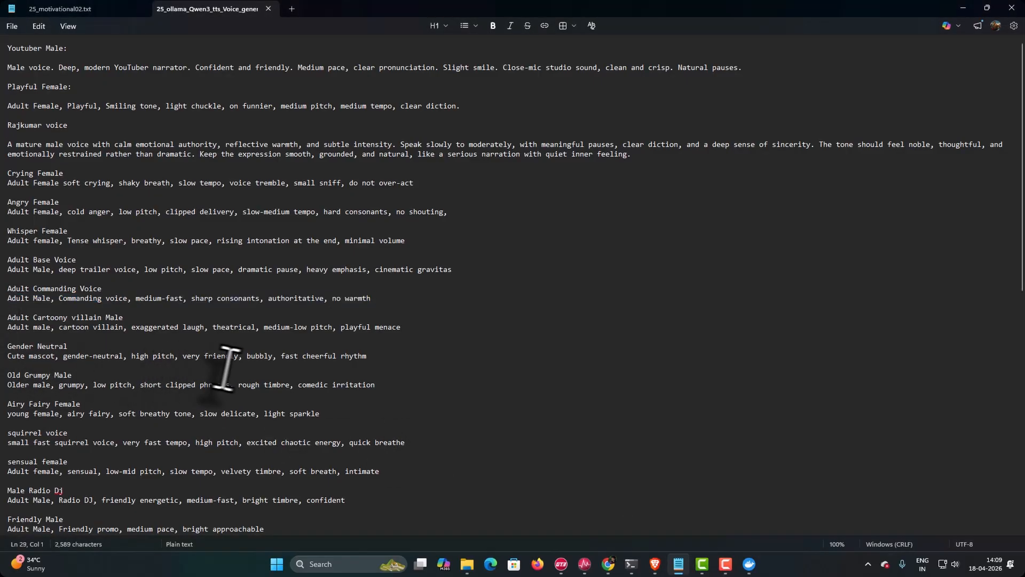
pyautogui.keyDown('shift'); pyautogui.click(401, 327); pyautogui.keyUp('shift')
pyautogui.hotkey('ctrl', 'c')
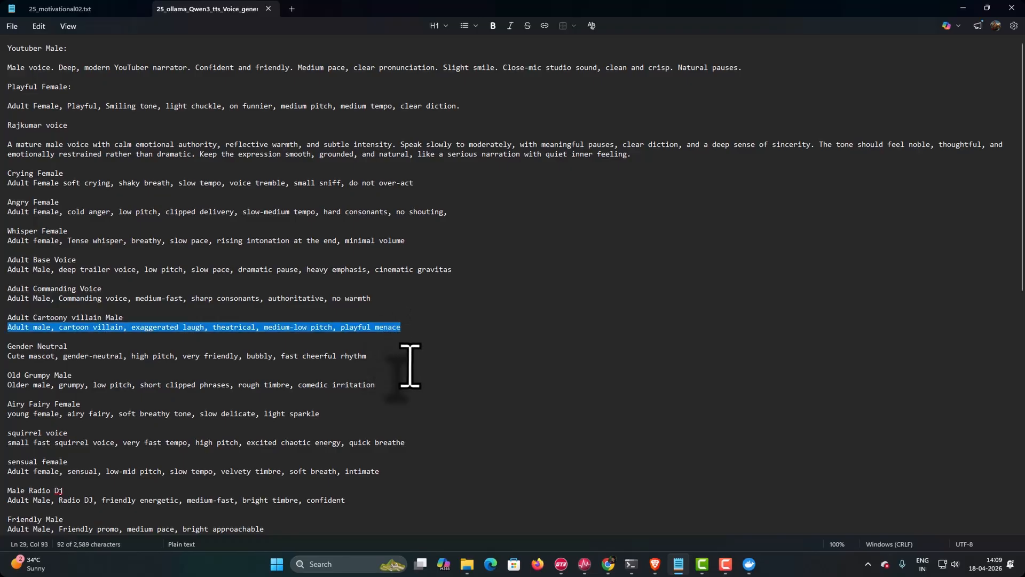
pyautogui.click(653, 567)
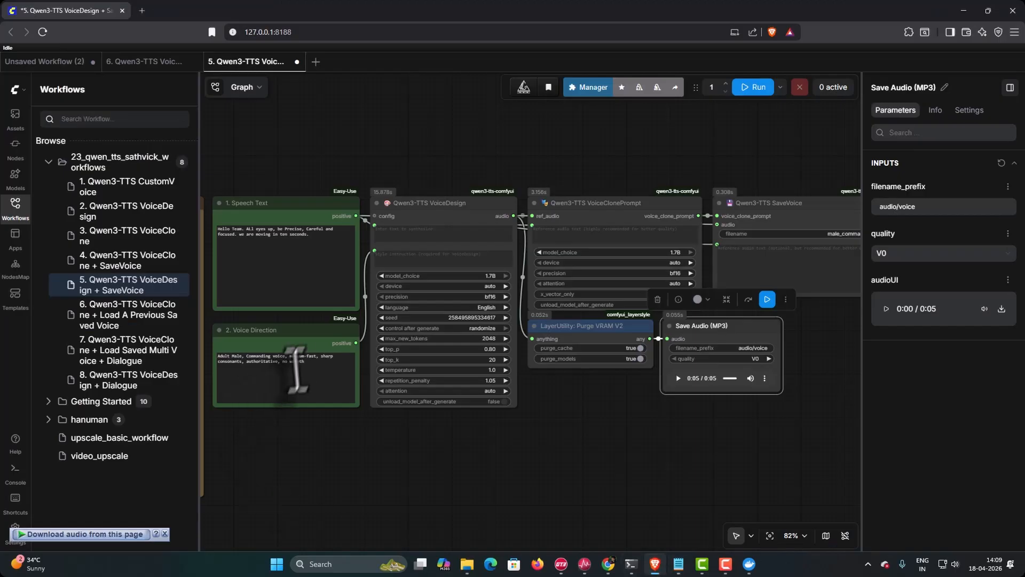
pyautogui.click(304, 363)
pyautogui.hotkey('ctrl', 'a')
pyautogui.hotkey('ctrl', 'v')
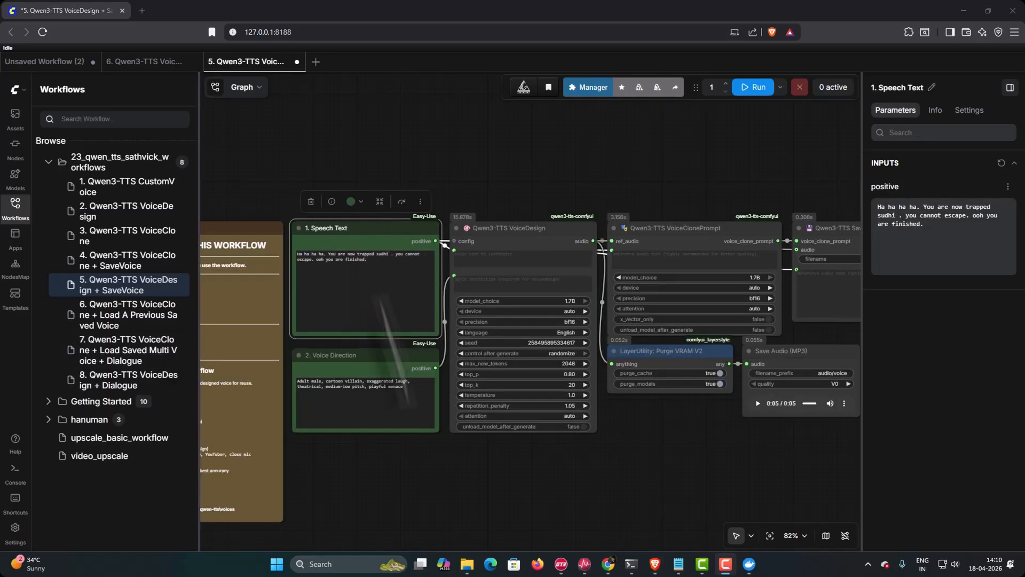
# Play the audio generated from the cute mascot voice direction and check the Gender Neutral entry in the Notepad voice prompts file
pyautogui.moveTo(663, 504); pyautogui.dragTo(418, 470)
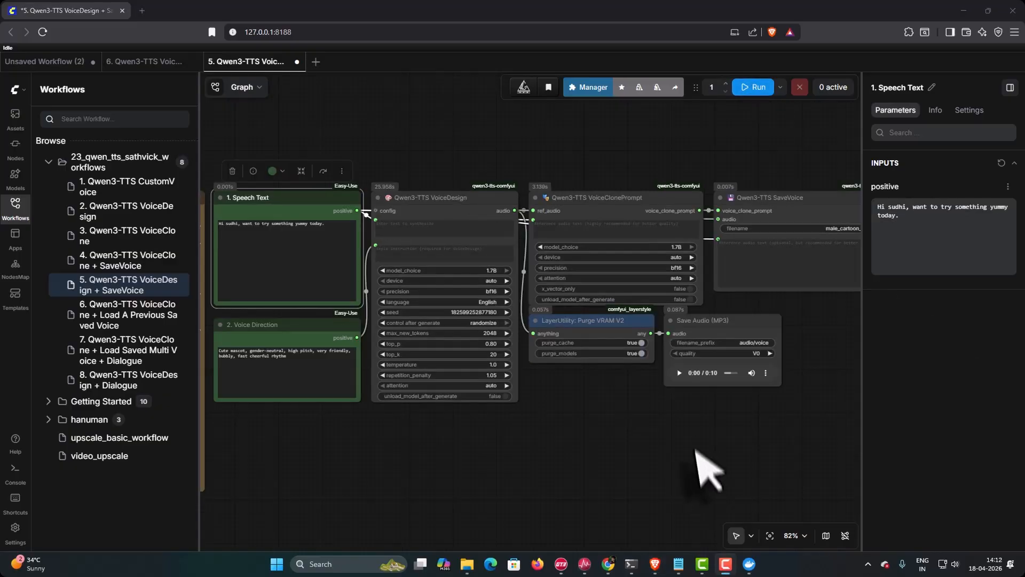
pyautogui.click(679, 372)
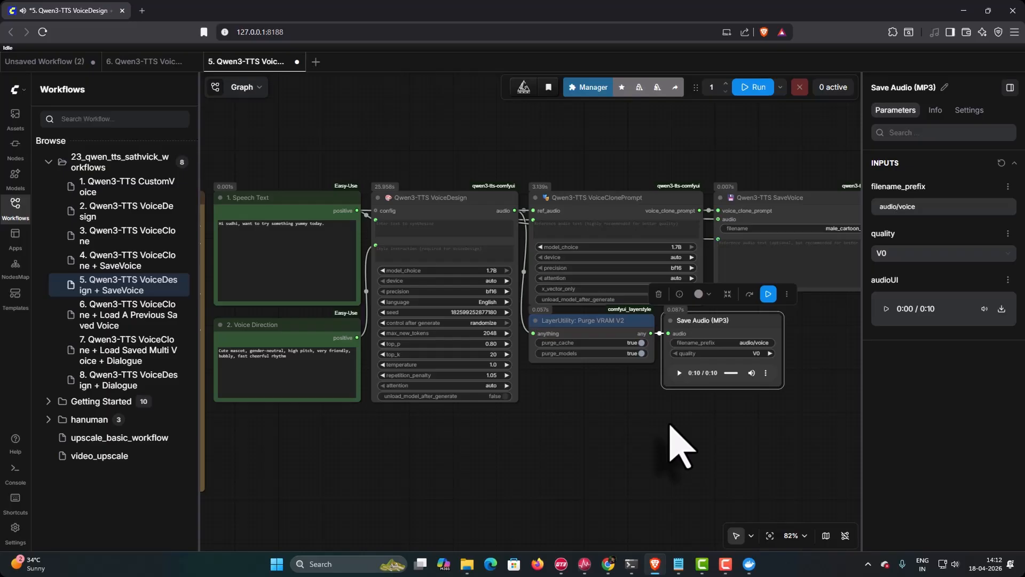
pyautogui.click(685, 566)
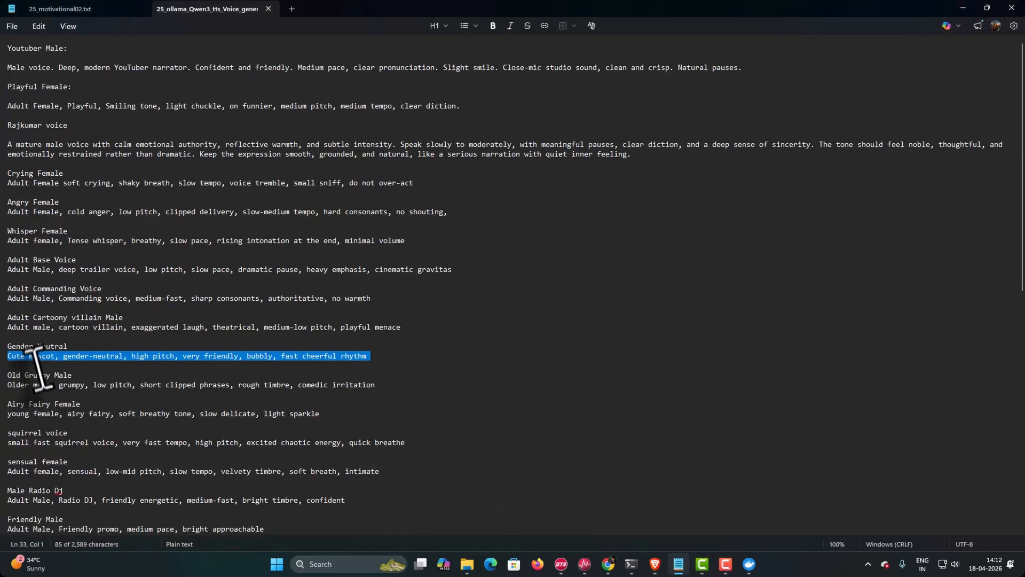
pyautogui.click(655, 564)
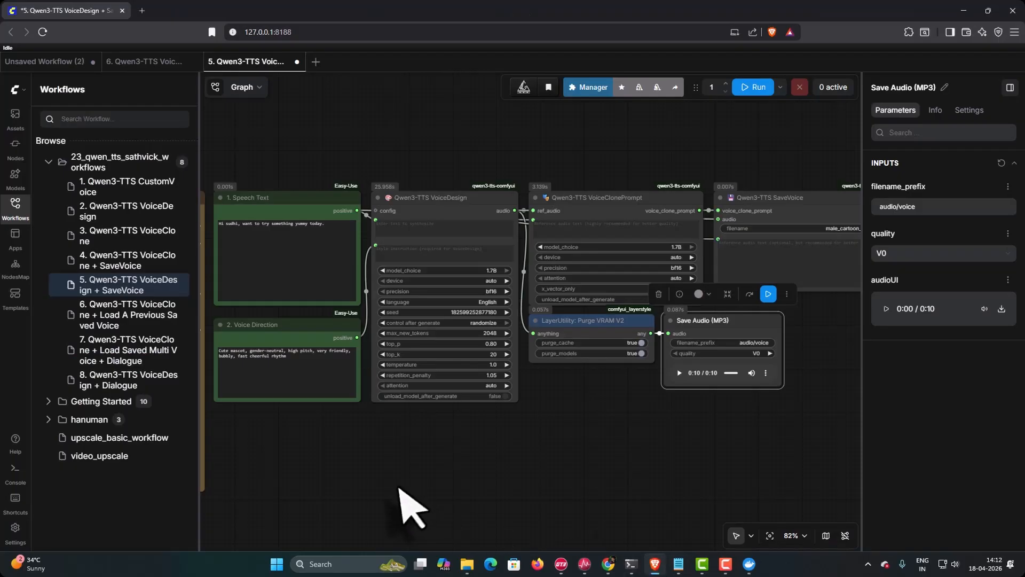
# Set the SaveVoice filename to gender_neutral and run the workflow in ComfyUI
pyautogui.moveTo(401, 491); pyautogui.dragTo(429, 503)
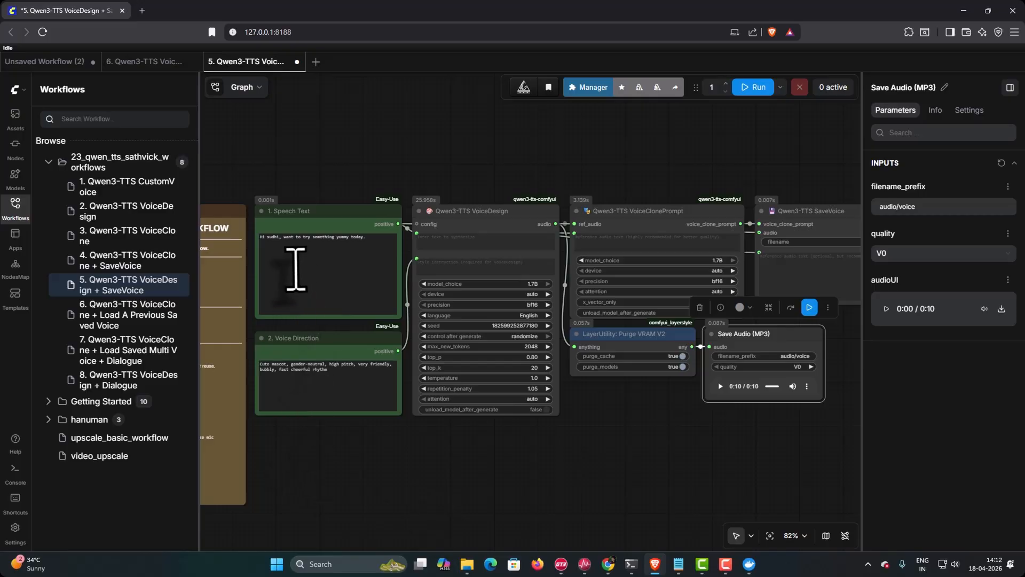
pyautogui.moveTo(643, 472); pyautogui.dragTo(394, 475)
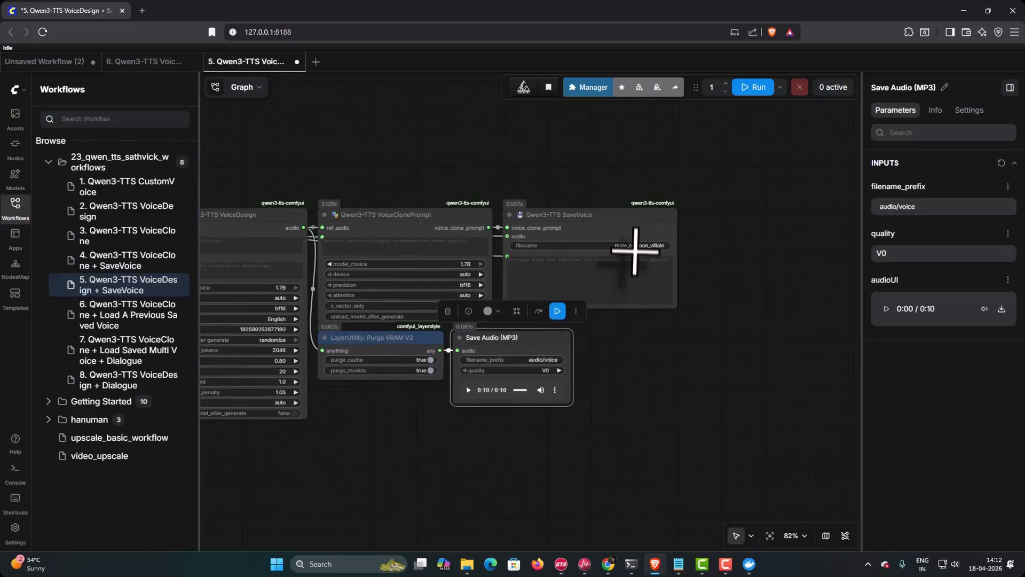
pyautogui.click(635, 245)
pyautogui.write('gender_neutral')
pyautogui.click(799, 239)
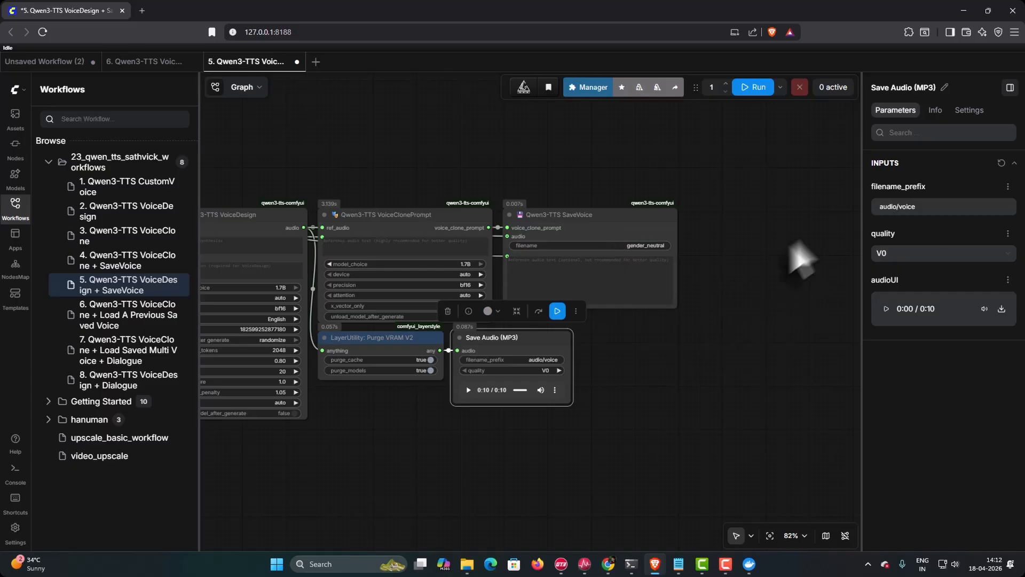
pyautogui.click(737, 87)
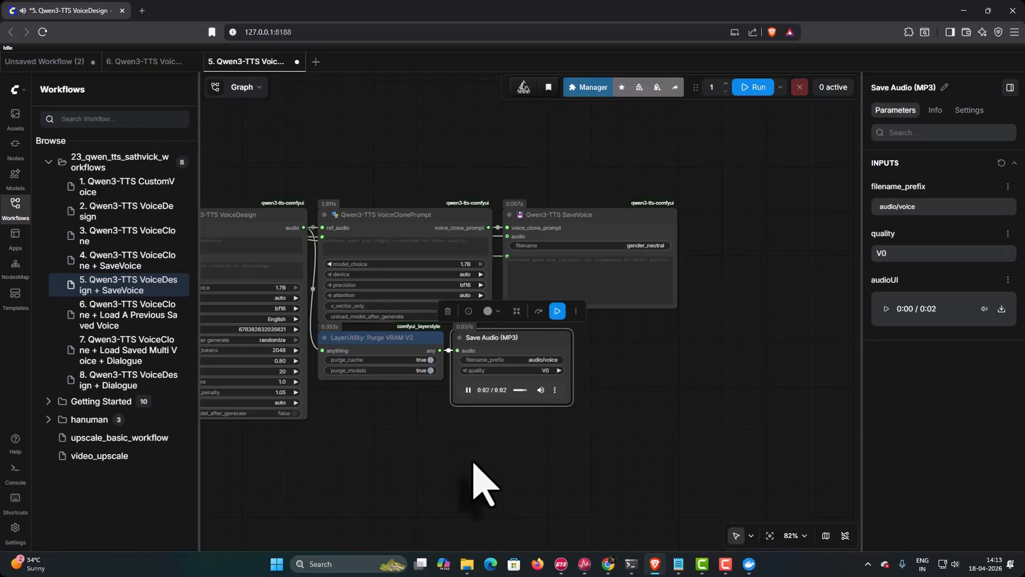
# Switch to the Notepad voice prompts file and look through the voice styles listed after Gender Neutral
pyautogui.click(678, 564)
pyautogui.scroll(-1, 224, 417)
pyautogui.scroll(-2, 235, 411)
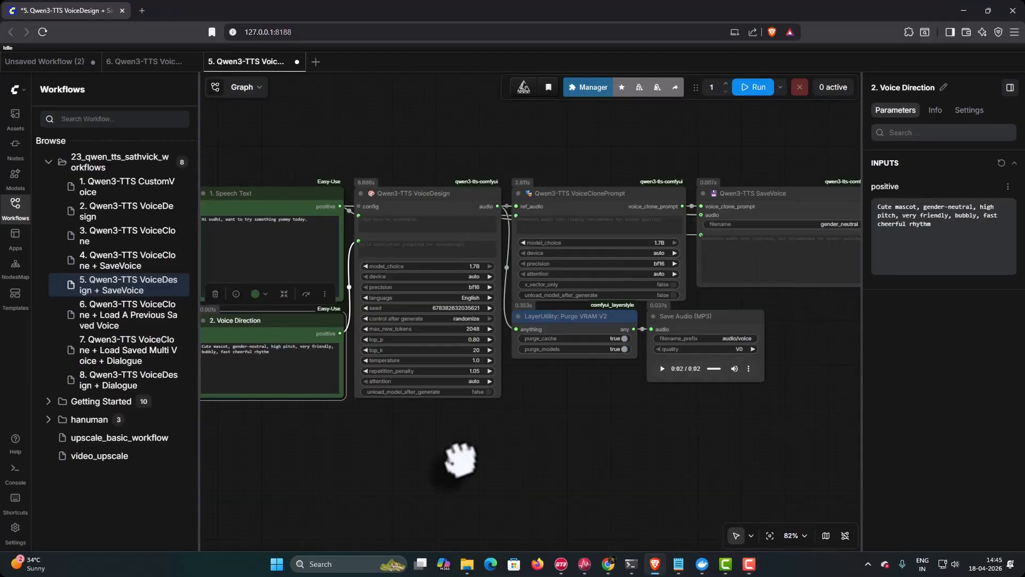
# Switch to File Explorer and open the ComfyUI folder inside aistudio, windows, ComfyUI-Easy-Install on drive D
pyautogui.moveTo(461, 459); pyautogui.dragTo(418, 449)
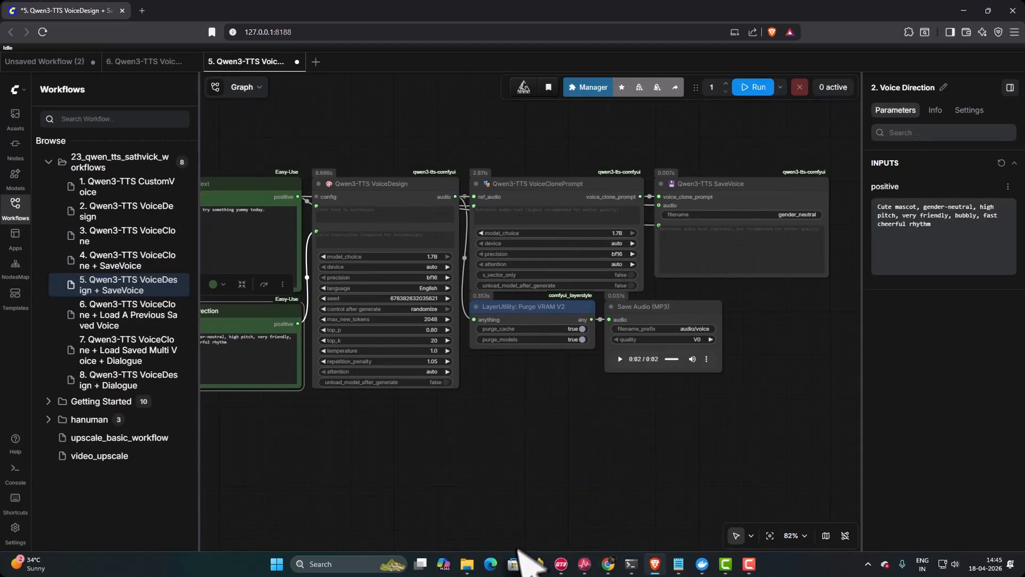
pyautogui.click(469, 478)
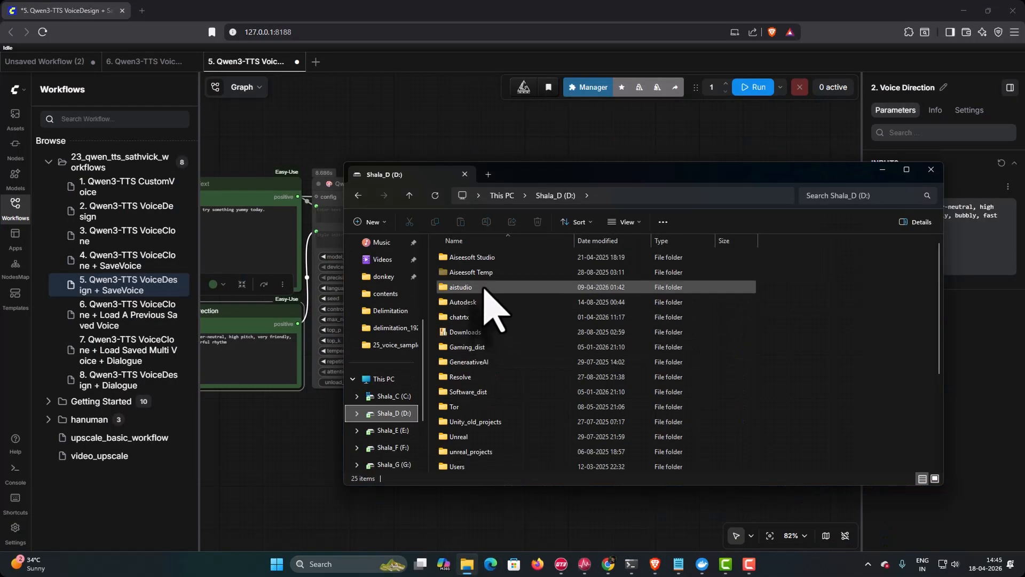
pyautogui.doubleClick(483, 421)
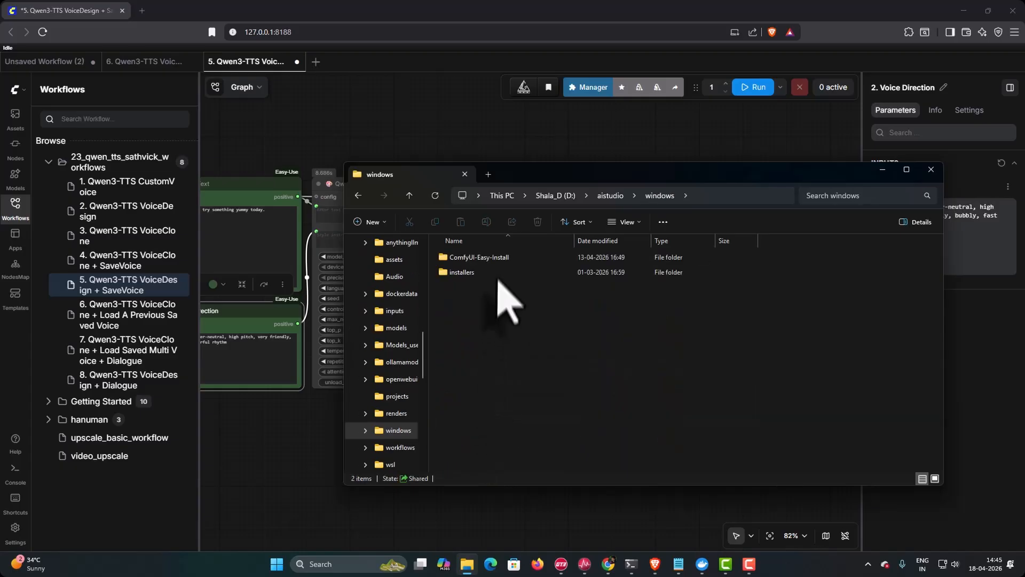
pyautogui.click(495, 257)
pyautogui.doubleClick(430, 221)
pyautogui.doubleClick(406, 238)
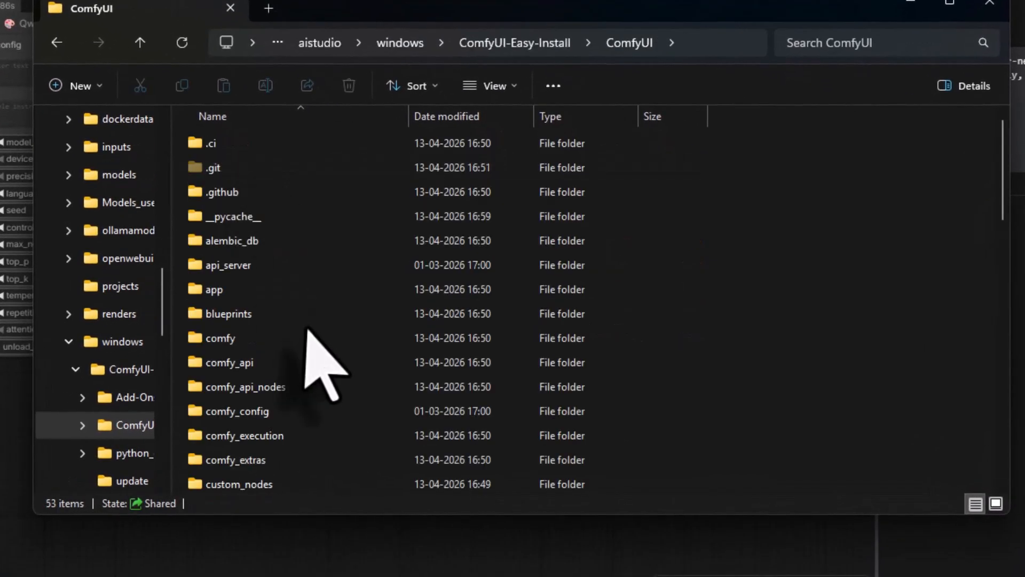
# Open the voices folder inside models, qwen-tts and look through the saved voice files
pyautogui.scroll(-4, 288, 406)
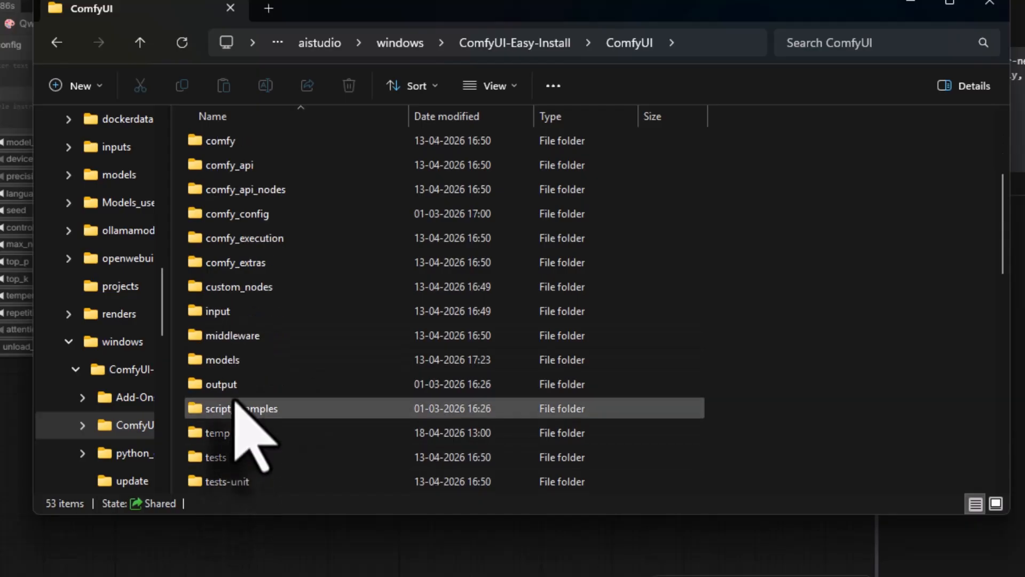
pyautogui.doubleClick(240, 359)
pyautogui.scroll(-3, 260, 316)
pyautogui.doubleClick(260, 316)
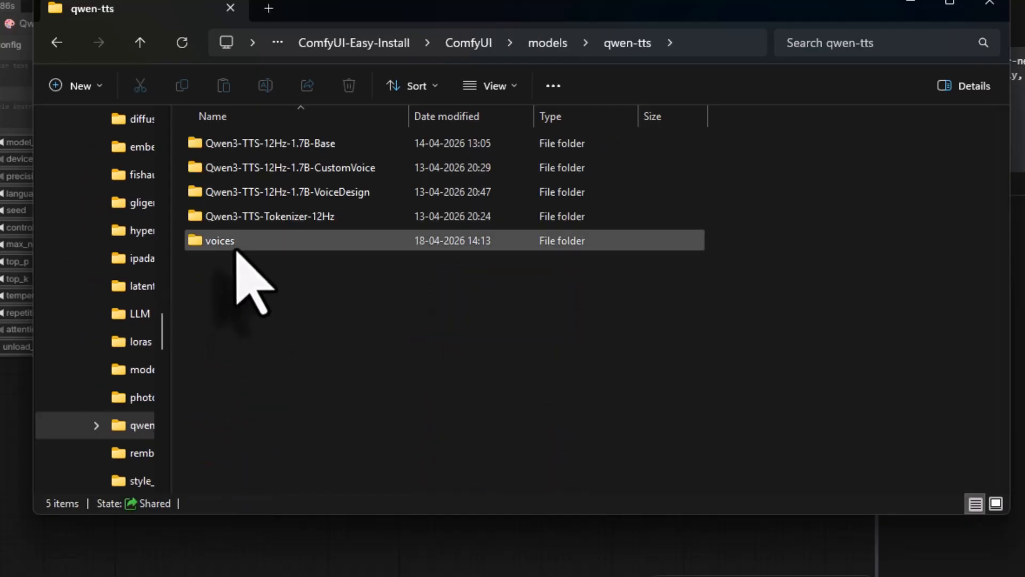
pyautogui.doubleClick(240, 243)
pyautogui.scroll(-8, 243, 291)
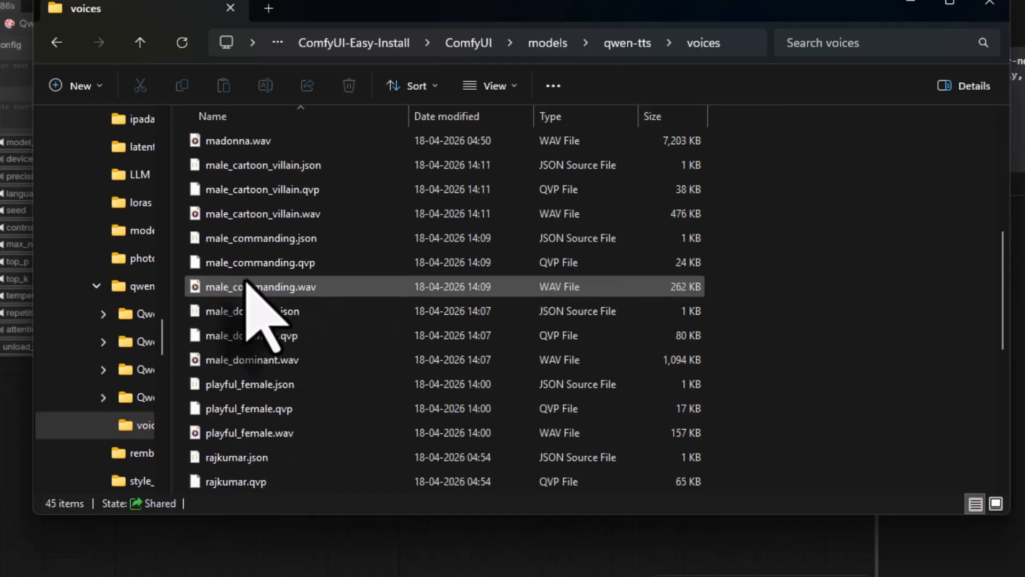
pyautogui.scroll(-3, 245, 291)
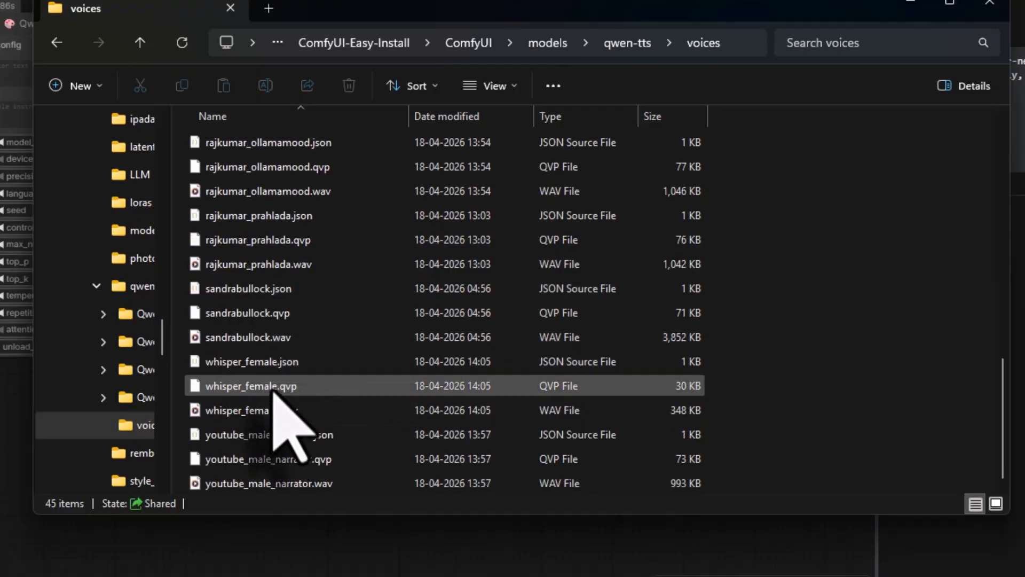
# Open whisper_female.json in Visual Studio Code to inspect its reference text, then close the editor
pyautogui.click(281, 366)
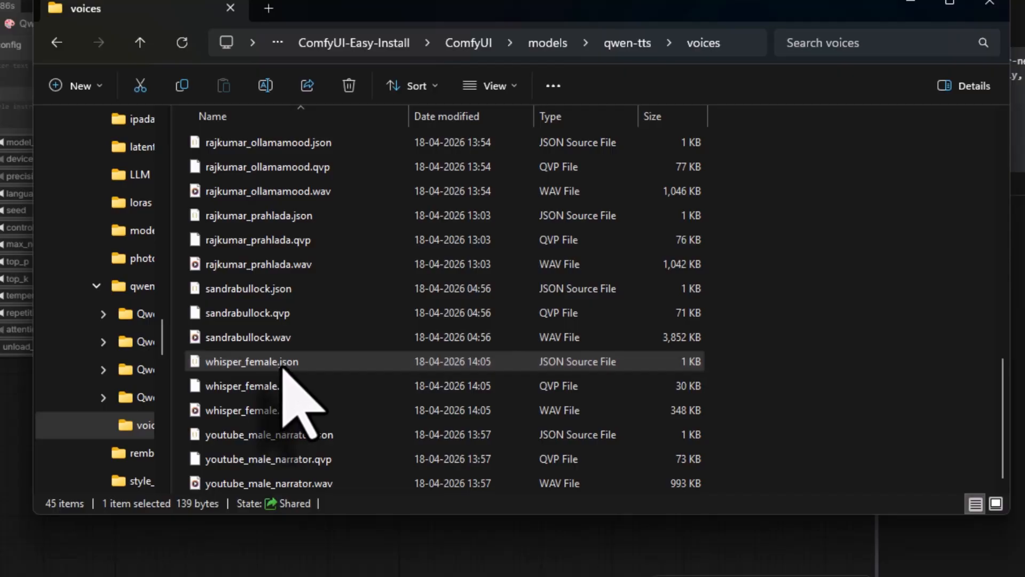
pyautogui.rightClick(283, 364)
pyautogui.click(350, 258)
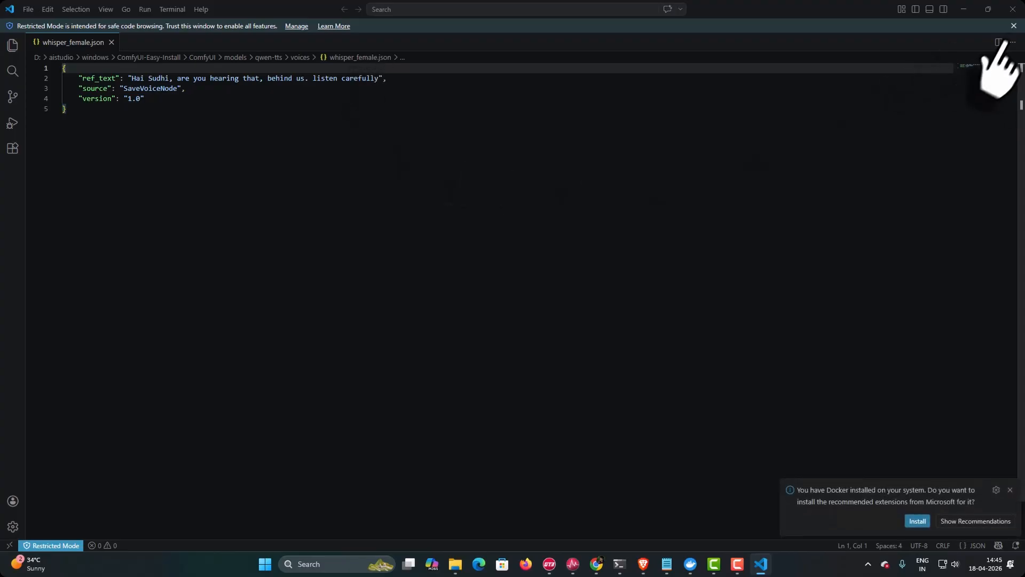
pyautogui.click(1013, 9)
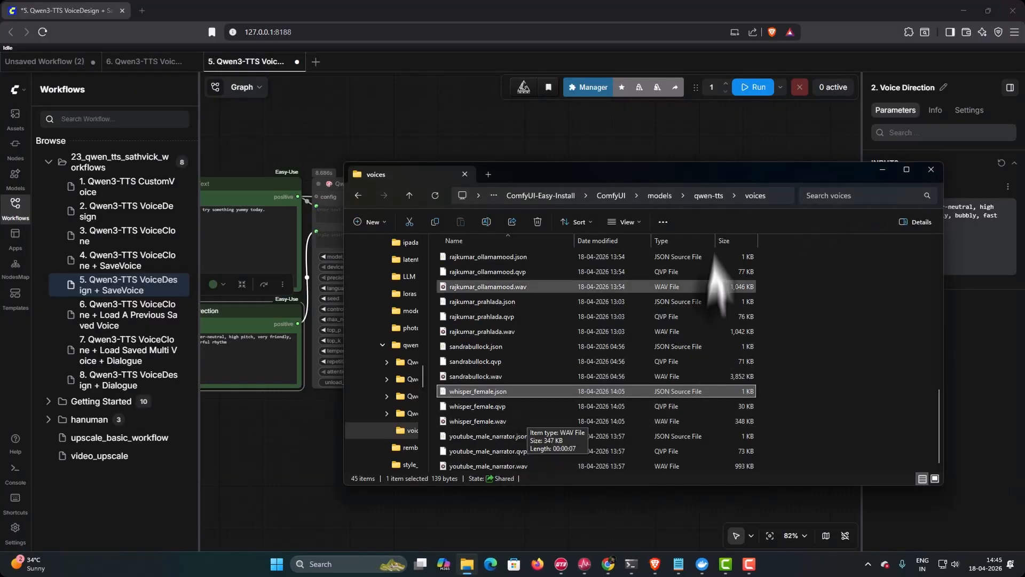
# Review the Old Grumpy Male prompt and the remaining voice styles in Notepad, then return to ComfyUI
pyautogui.click(679, 564)
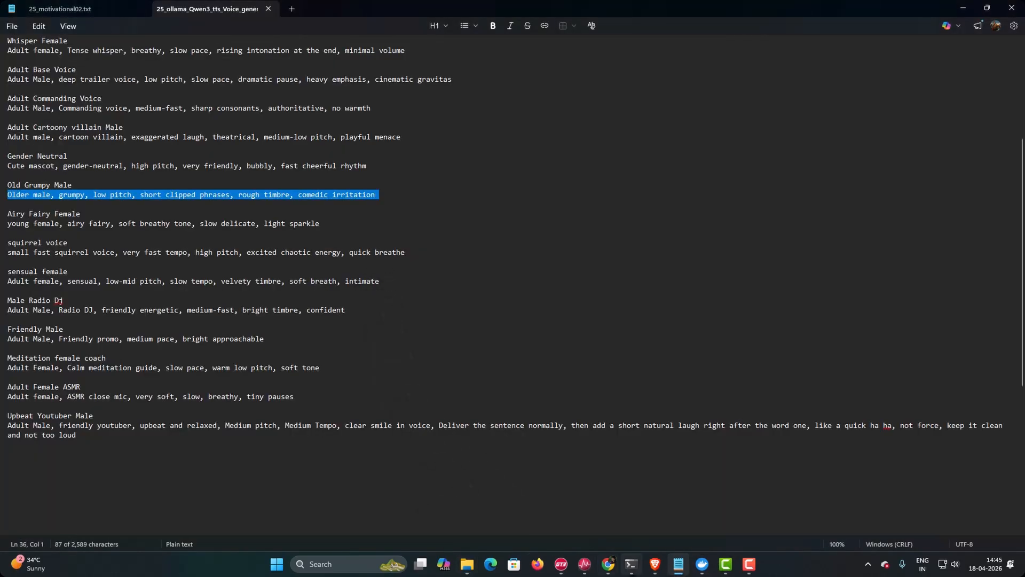
pyautogui.click(656, 565)
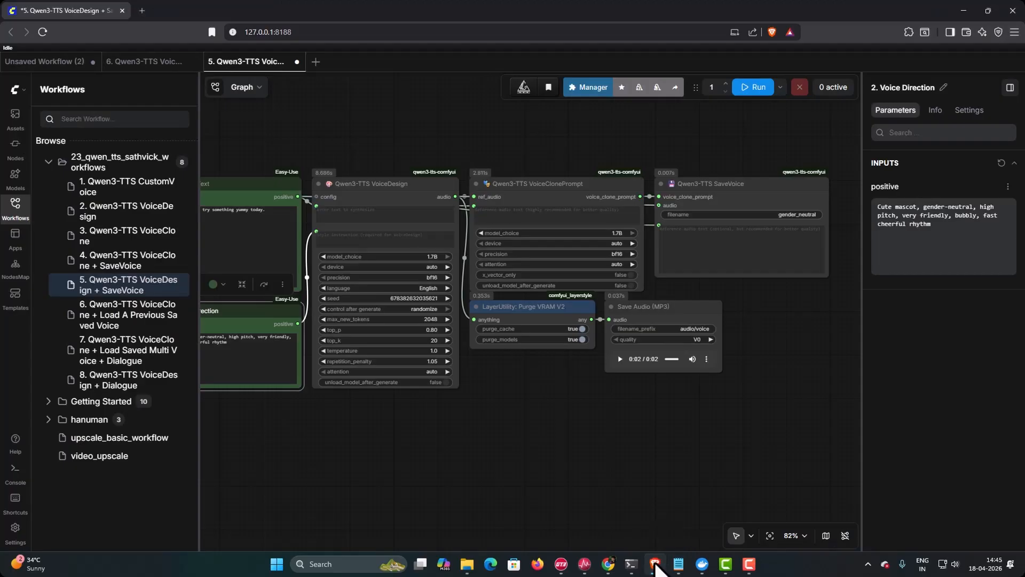